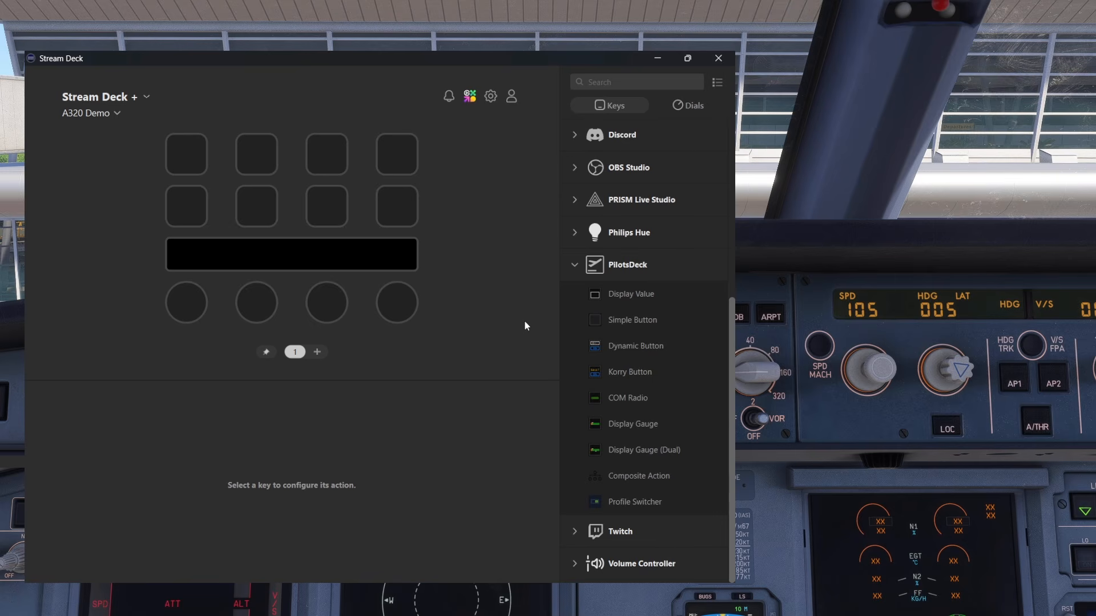
Place a PilotsDeck Simple Button on the first key of the top row and title it "Button"
left_click_drag(632, 321, 187, 151)
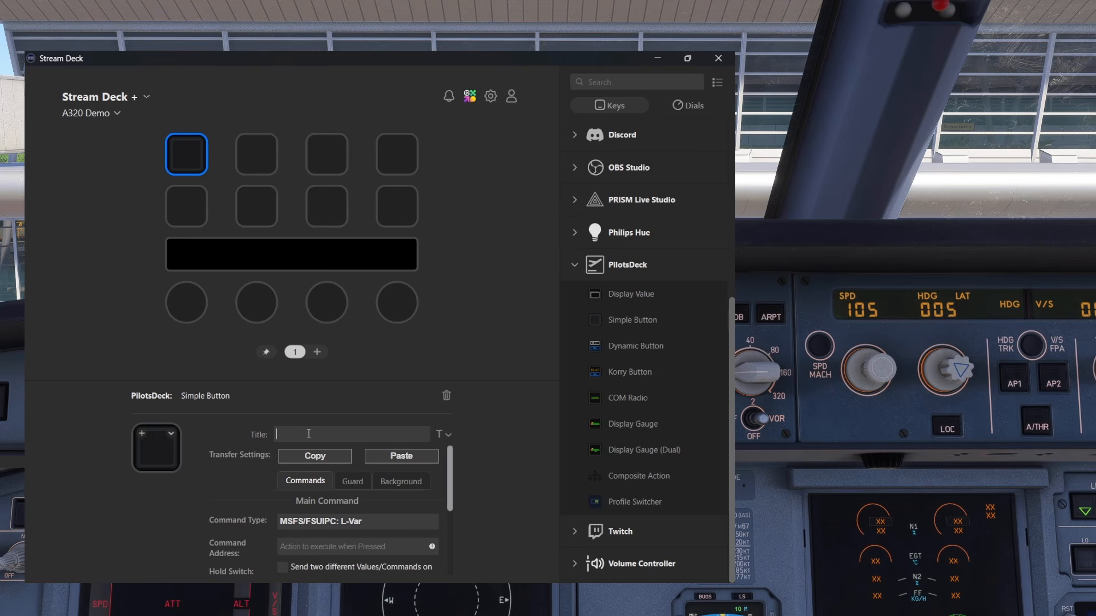
type("Button")
Try the middle and bottom alignments for the key's title, and turn the title display off and on again
left_click(445, 437)
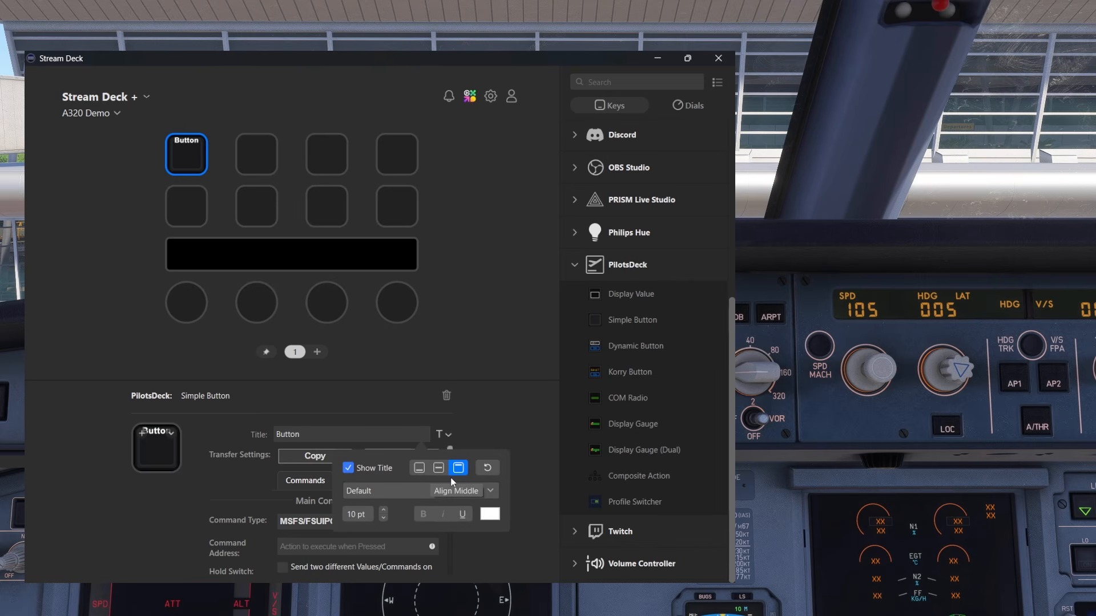
left_click(439, 468)
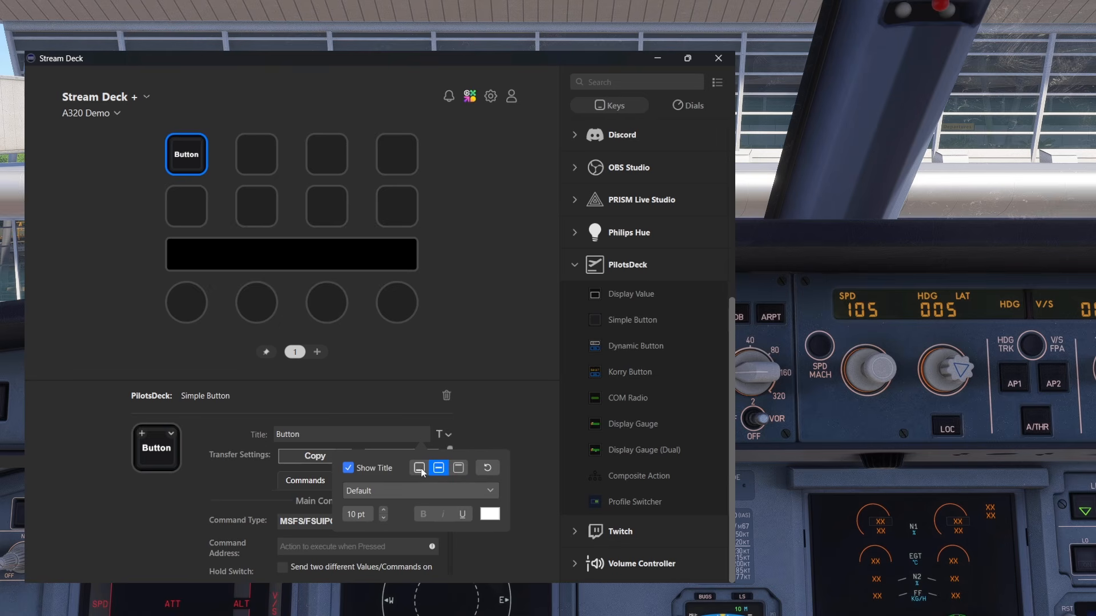
left_click(419, 468)
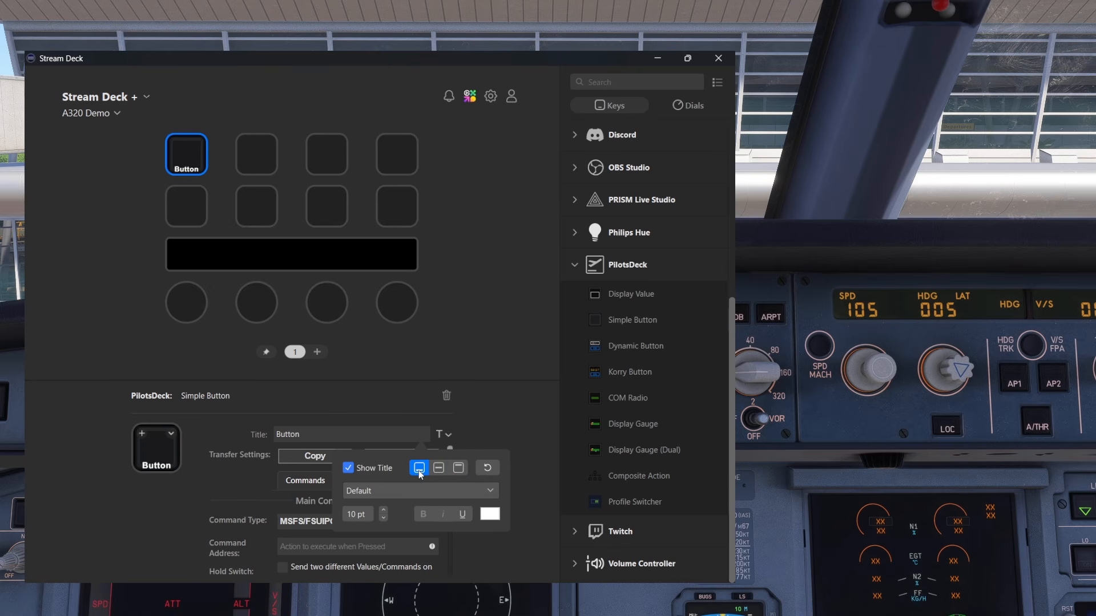
left_click(348, 468)
left_click(348, 469)
Format the key's title in Arial, 12 pt, bold
left_click(385, 487)
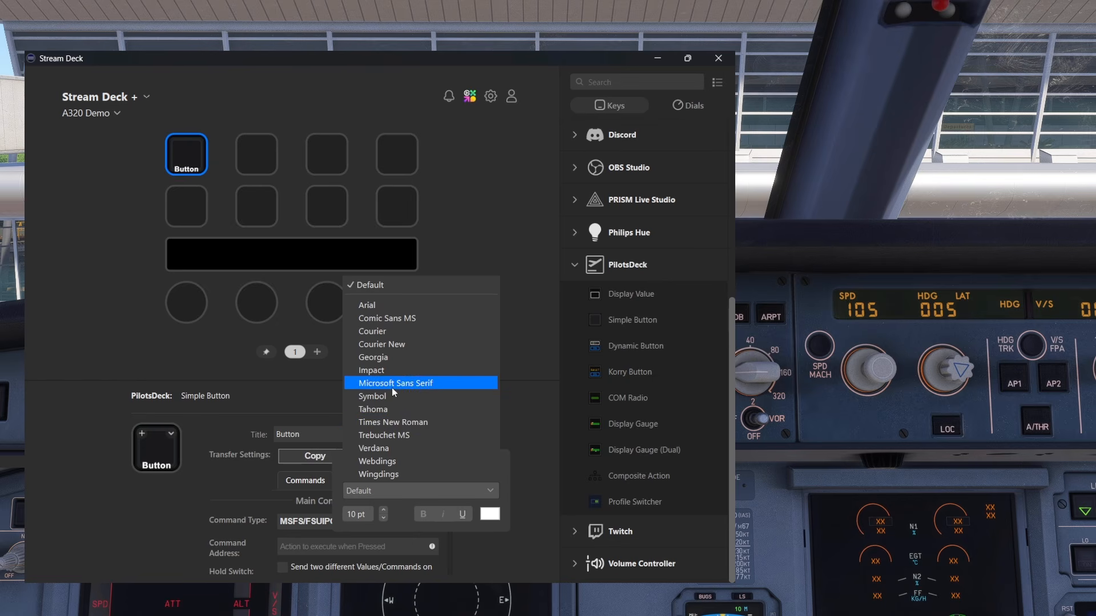
left_click(406, 307)
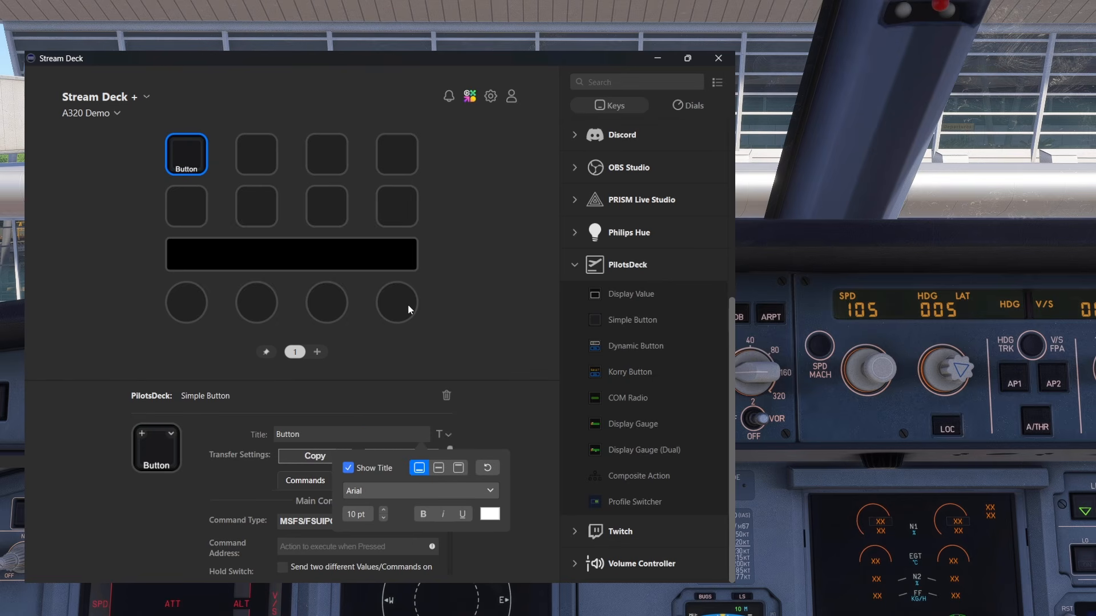
left_click(383, 509)
left_click(384, 509)
left_click(383, 509)
left_click(383, 518)
left_click(423, 514)
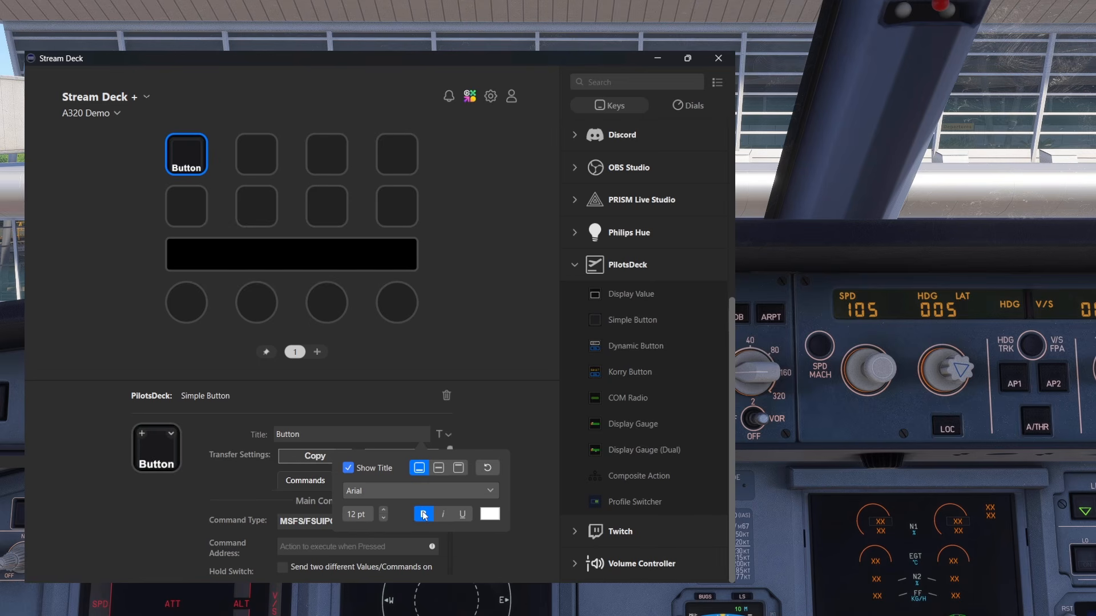
Colour the key's title pink (RGB 255, 97, 213) and align it to the top of the key
left_click(491, 515)
left_click(415, 437)
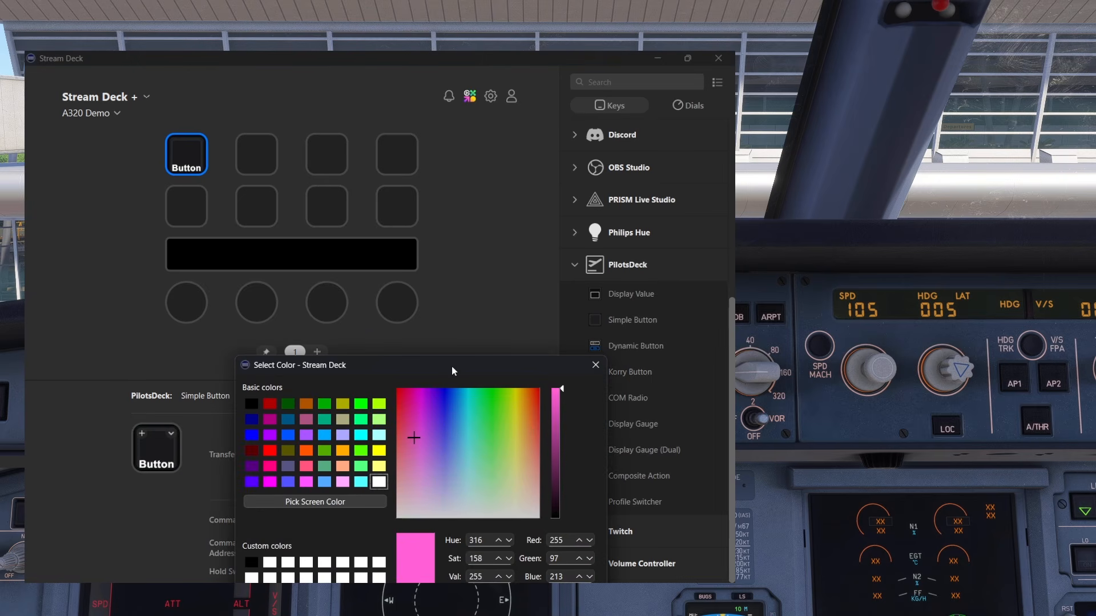
left_click_drag(451, 366, 439, 225)
left_click(509, 480)
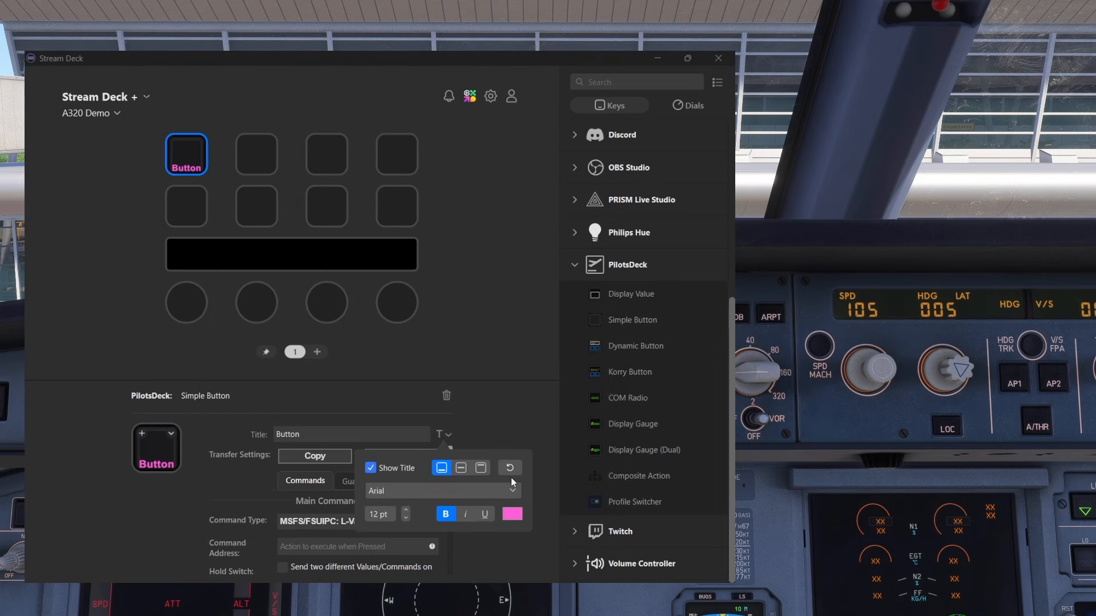
left_click(481, 467)
Try shifting the title down and sideways with leading line breaks and spaces, and remove them again
left_click(338, 437)
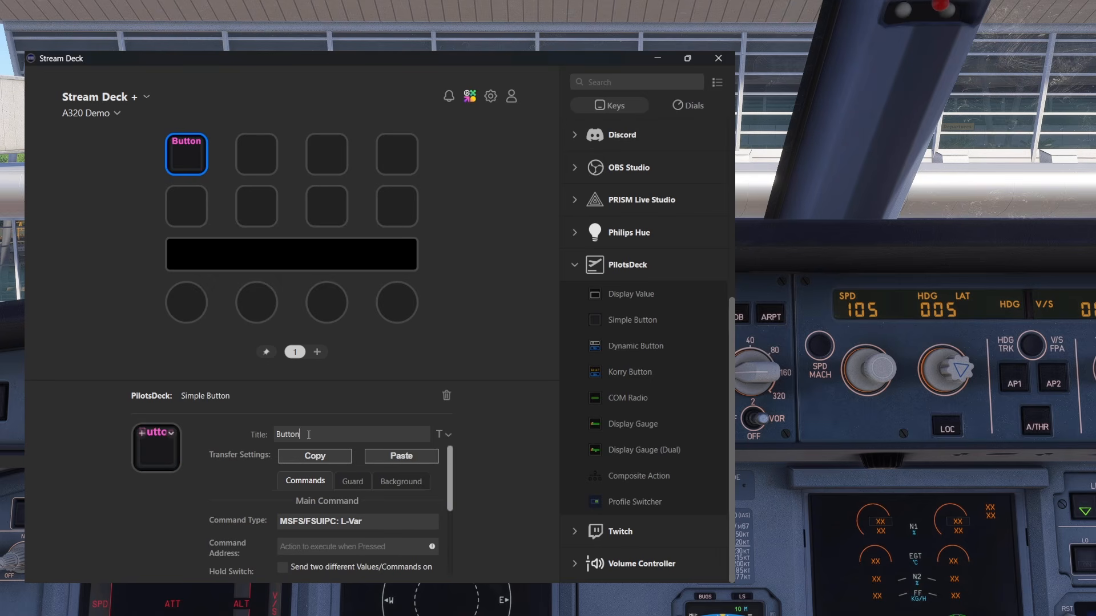
key("Home")
key("Return")
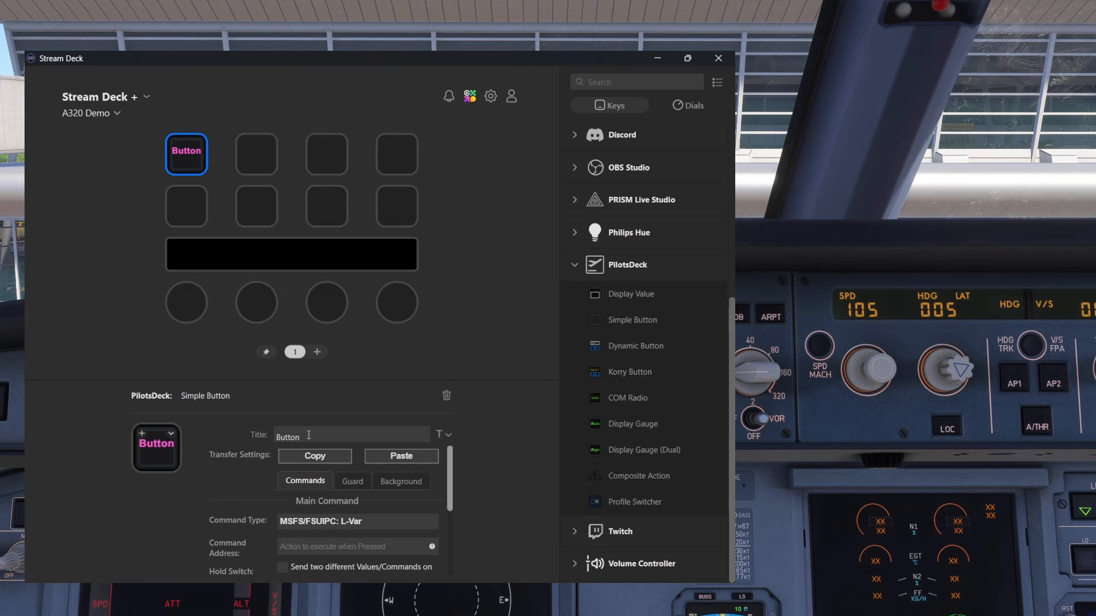
key("Return")
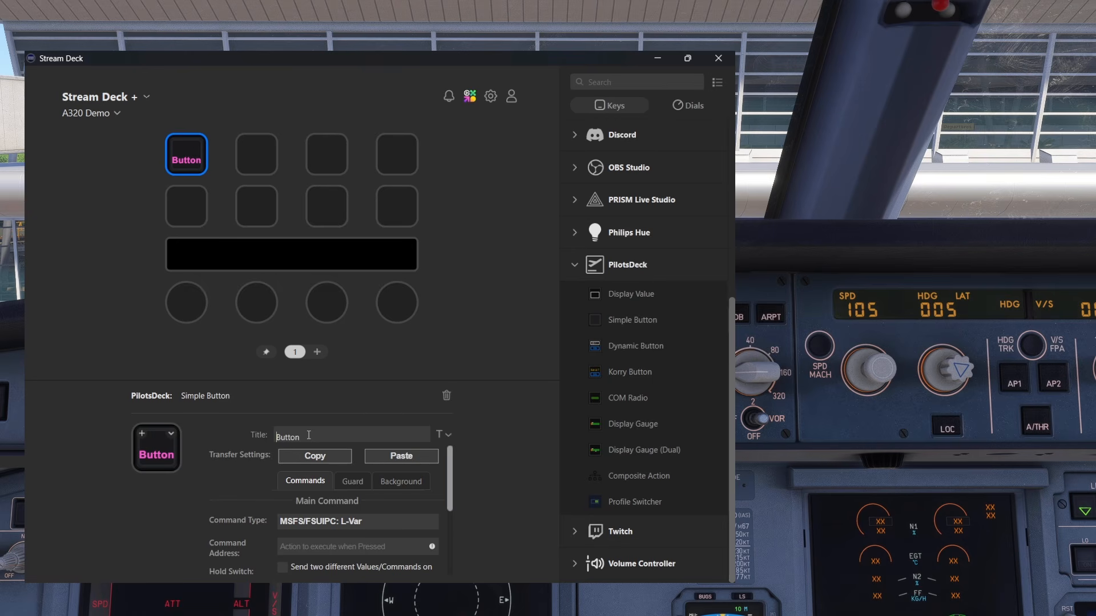
key("BackSpace")
key("BackSpace")
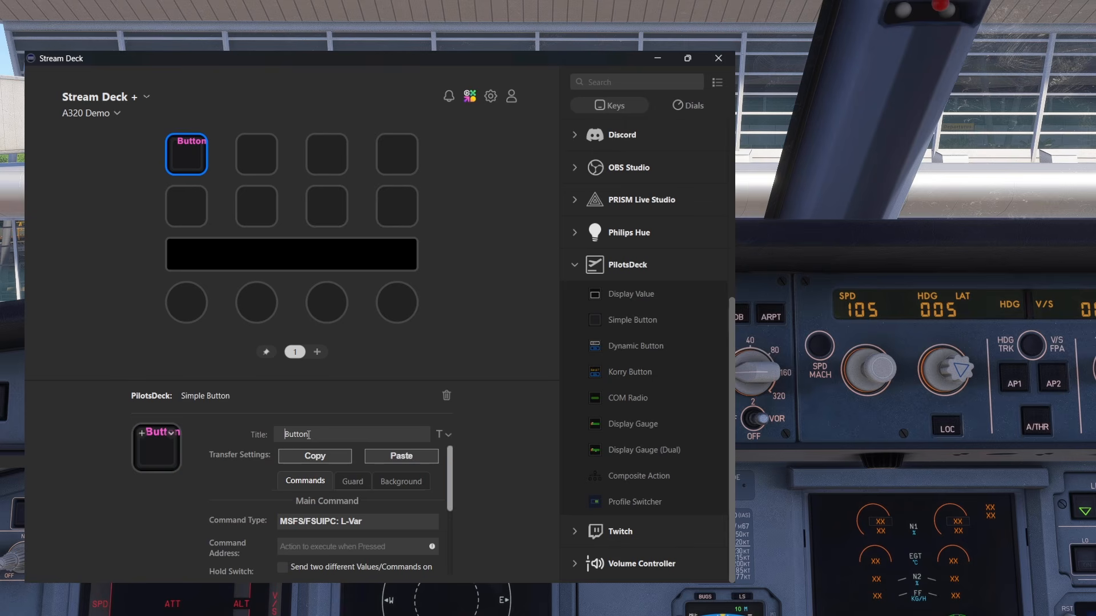
key("BackSpace")
key("BackSpace")
key("BackSpace")
key("BackSpace")
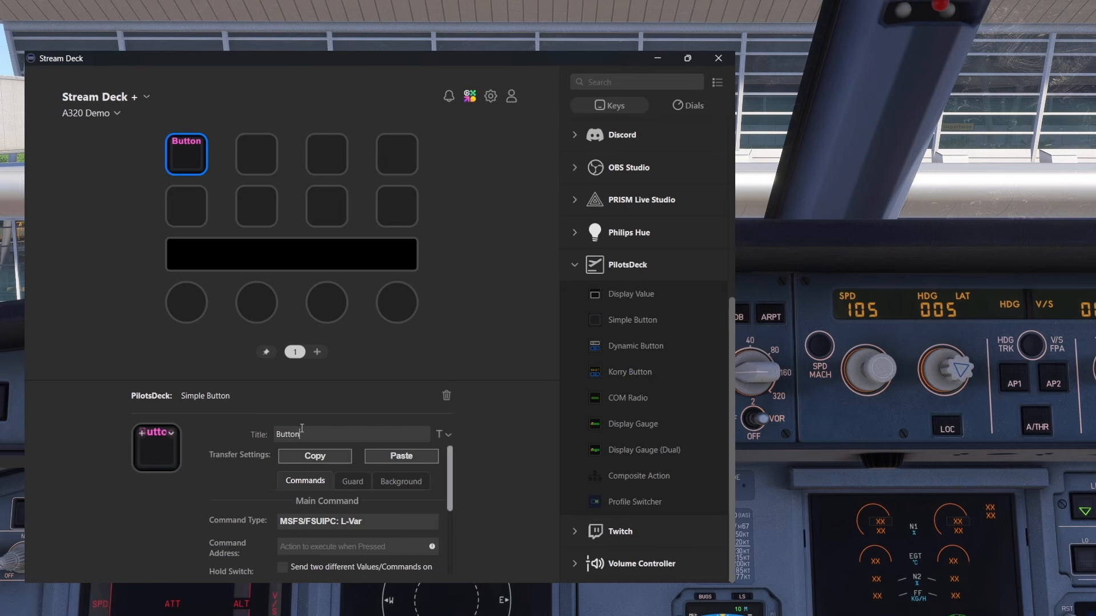
Add a second title line reading "text", and clear the whole title of the key
key("Return")
type("text")
key("ctrl+a")
key("BackSpace")
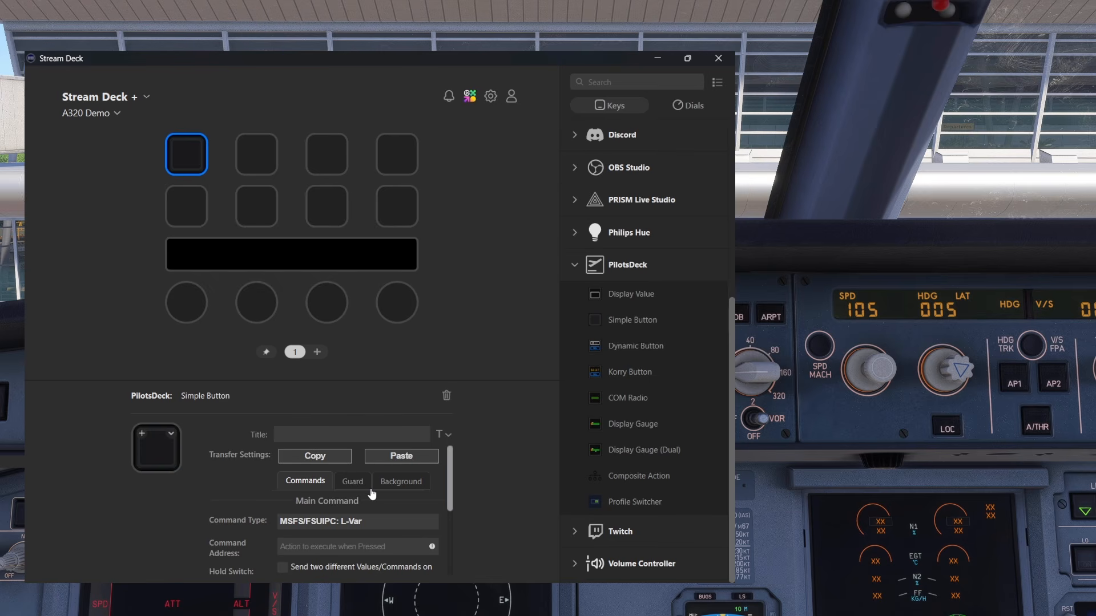
Open the Simple Button's background settings and review the available image directories, keeping the root directory
left_click(401, 483)
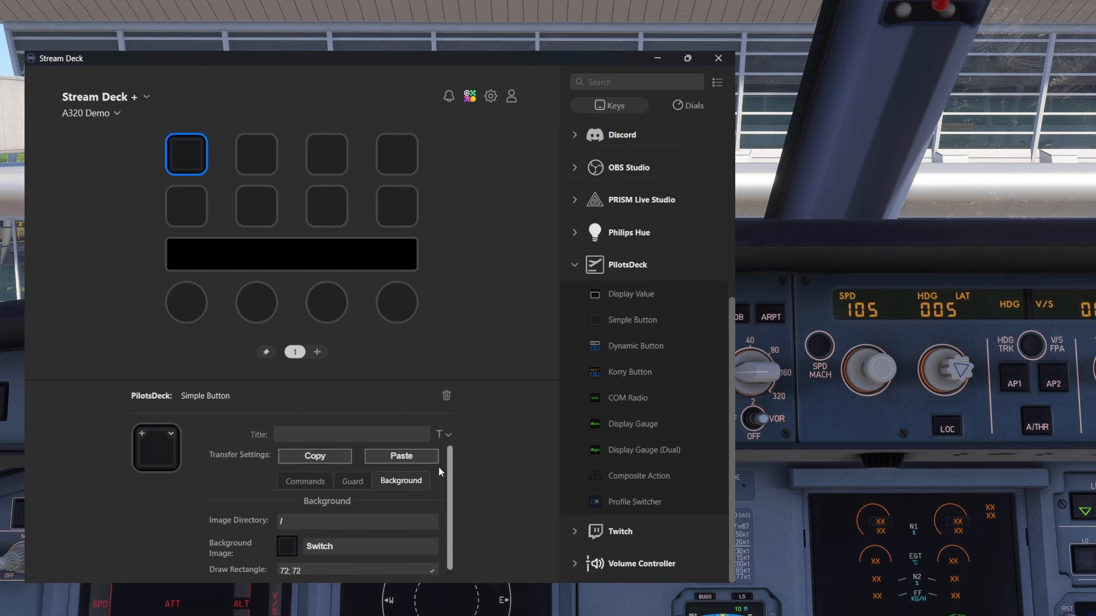
left_click_drag(451, 457, 452, 487)
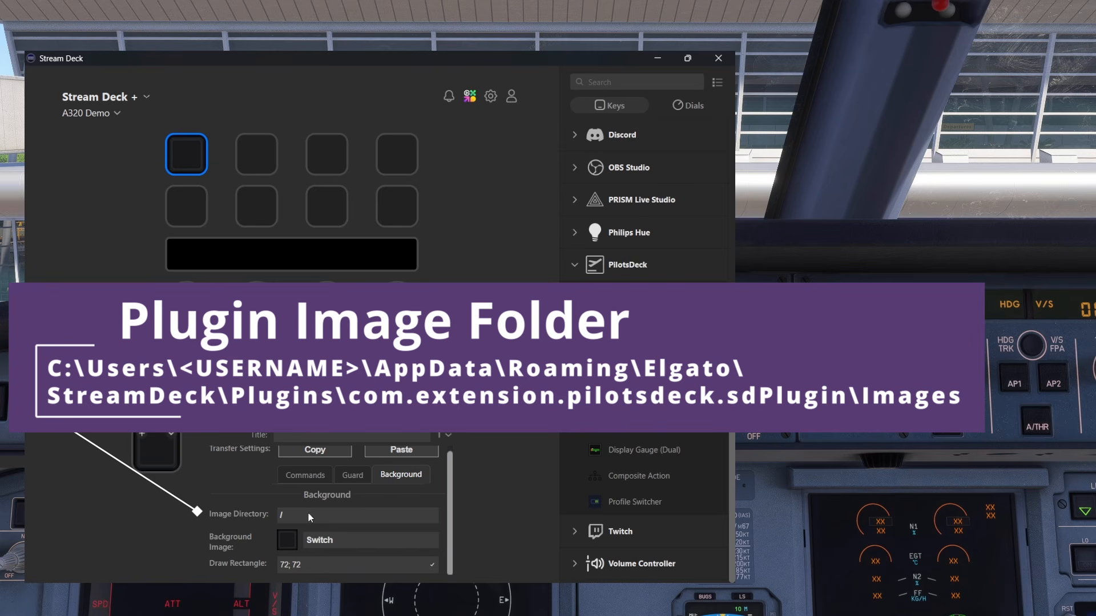
left_click(310, 516)
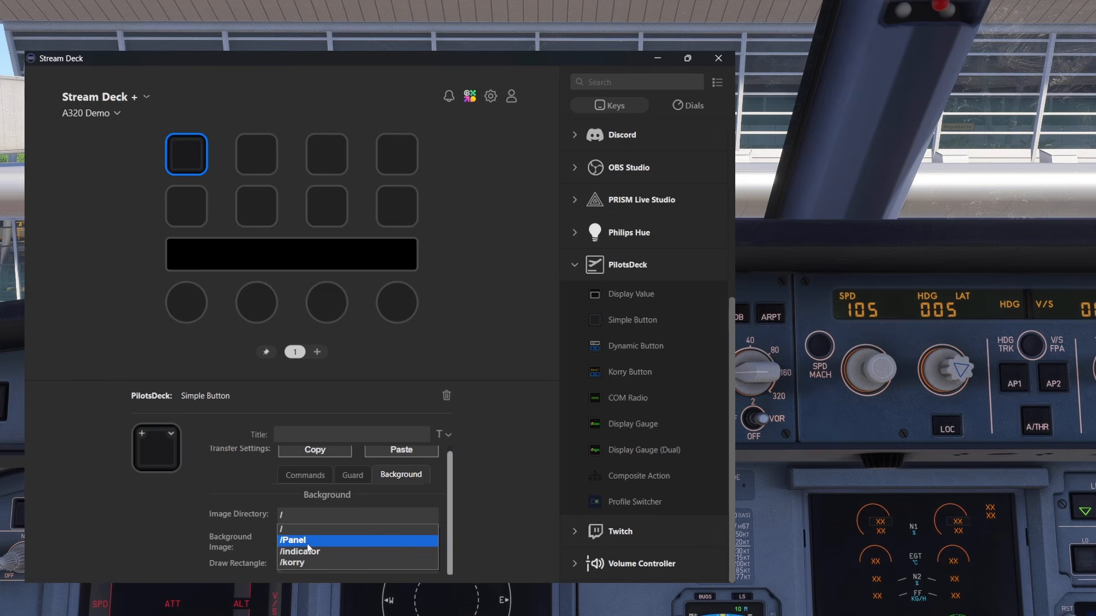
left_click(395, 518)
Set the button's background image to SwitchGreenOff
left_click(348, 536)
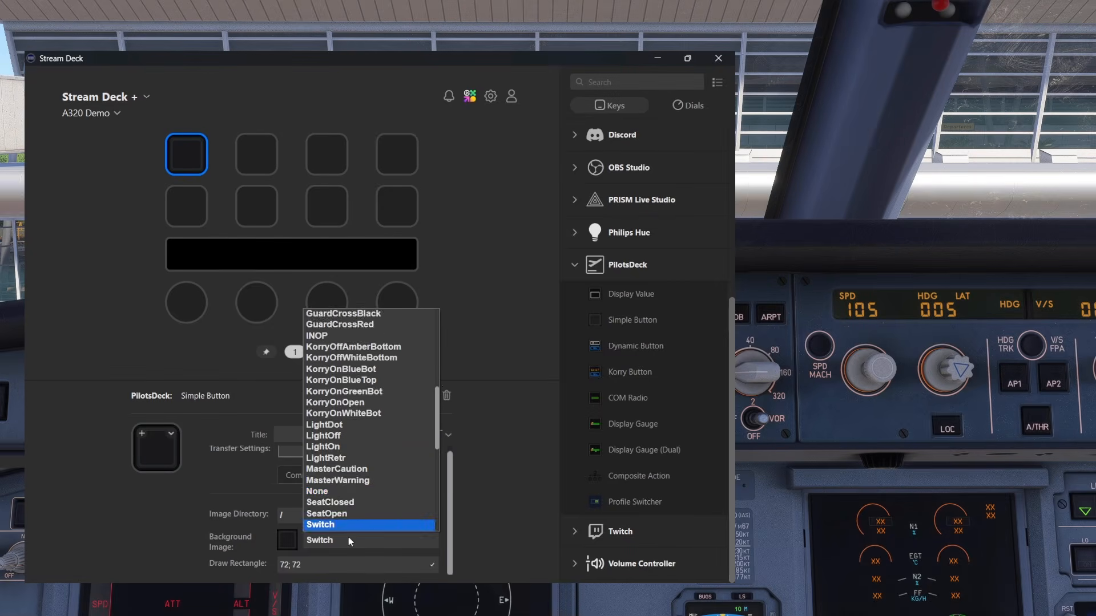
scroll(364, 468, "down", 6)
scroll(367, 480, "up", 6)
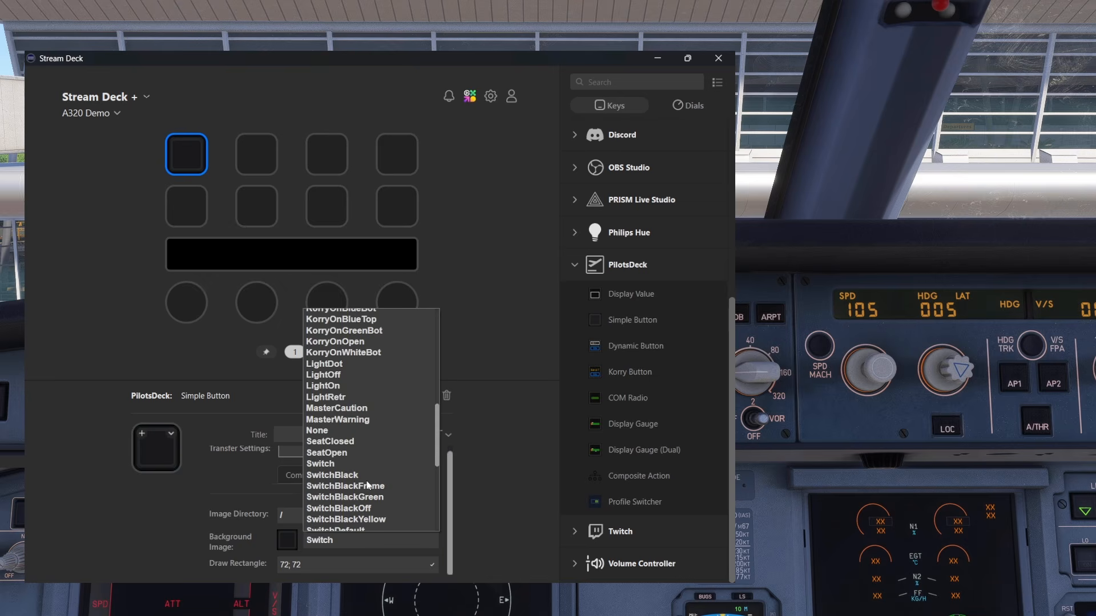
scroll(367, 486, "down", 3)
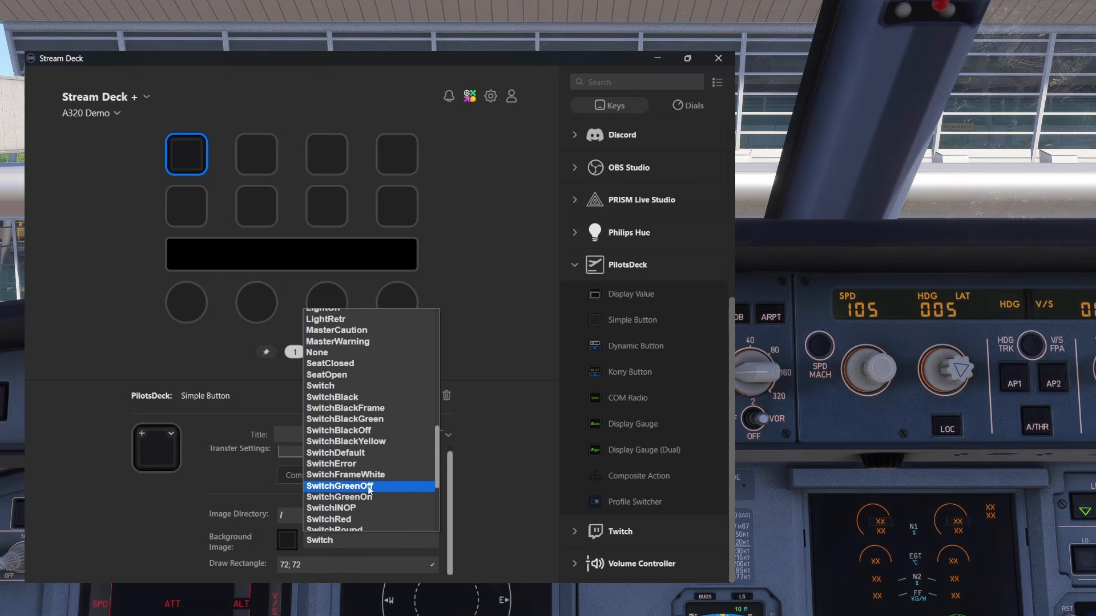
left_click(371, 487)
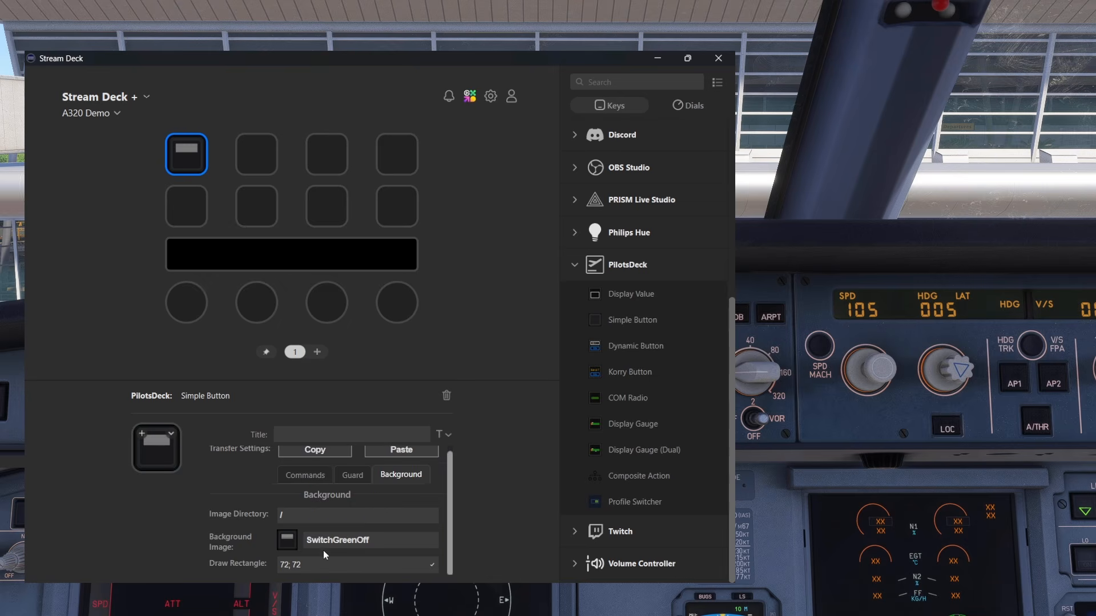
Set the button's background image to SwitchGreenOn
left_click(338, 542)
scroll(347, 509, "down", 1)
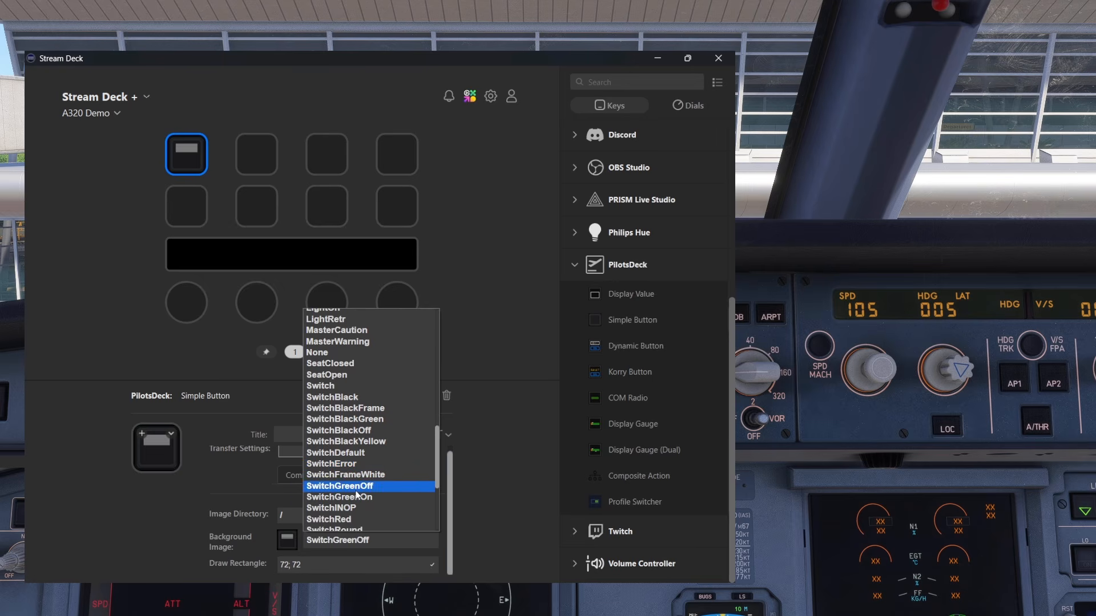
left_click(356, 497)
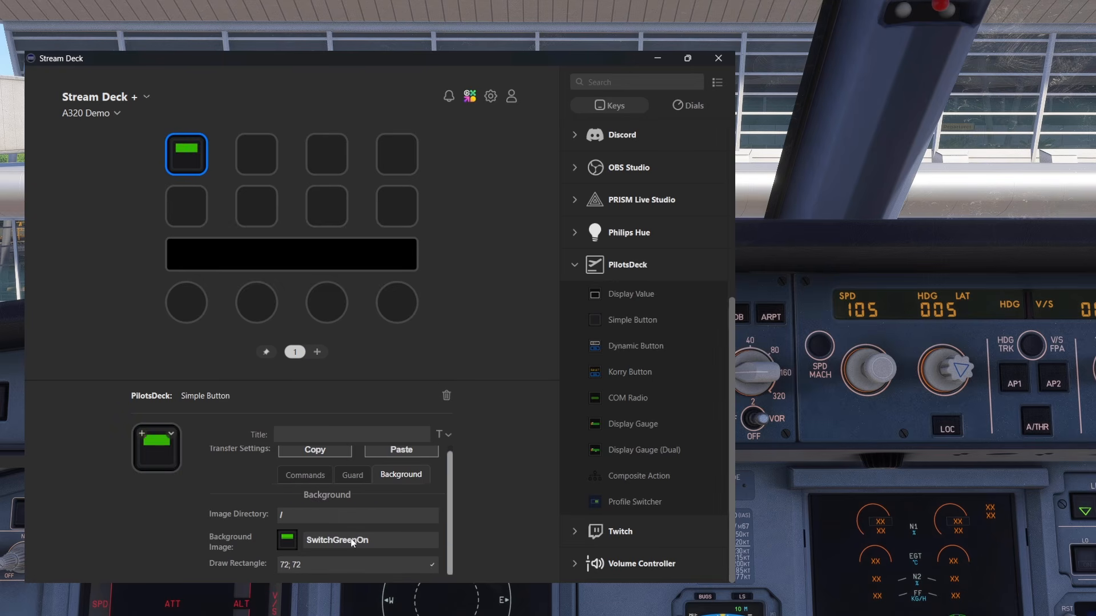
Open the button's Guard settings, and lift and close the red IDG 1 guard on the flight simulator's overhead panel
scroll(366, 488, "up", 1)
left_click(354, 481)
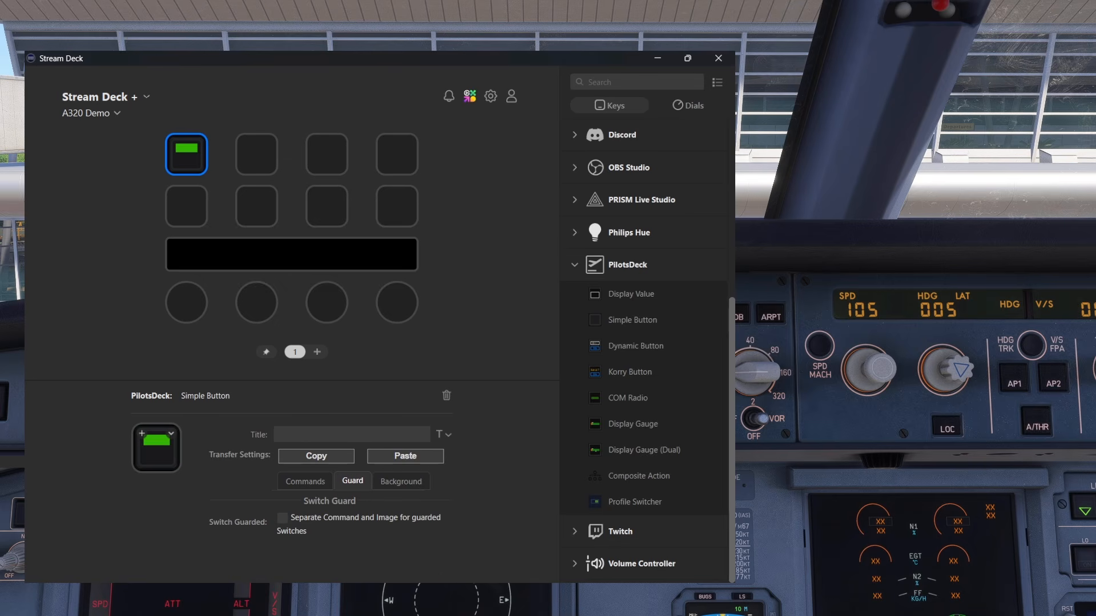
left_click(798, 290)
right_click(832, 287)
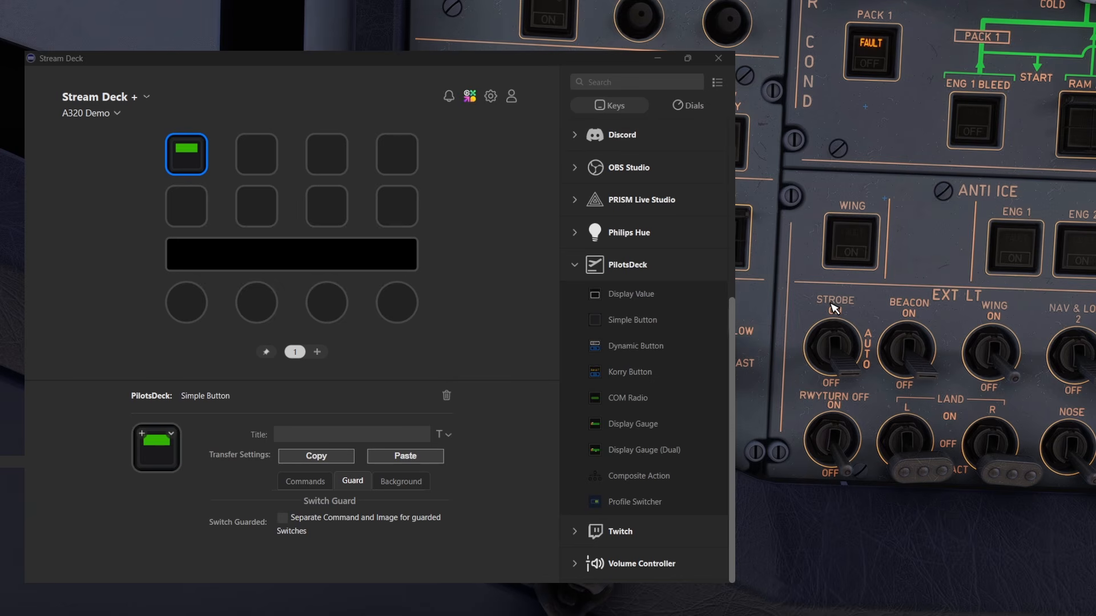
right_click(834, 309)
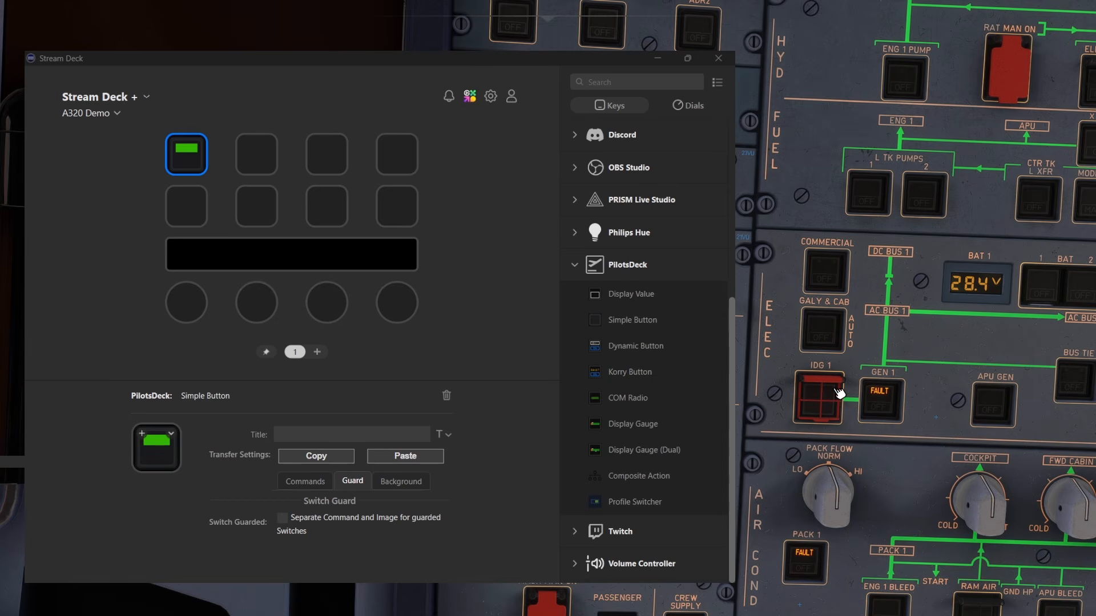
left_click(835, 395)
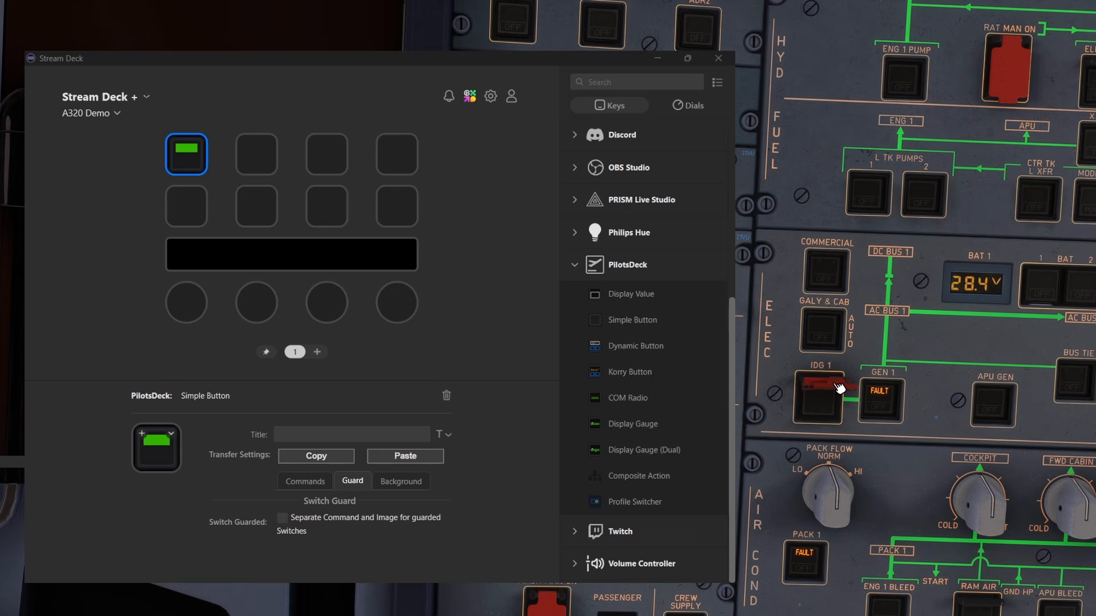
left_click(839, 388)
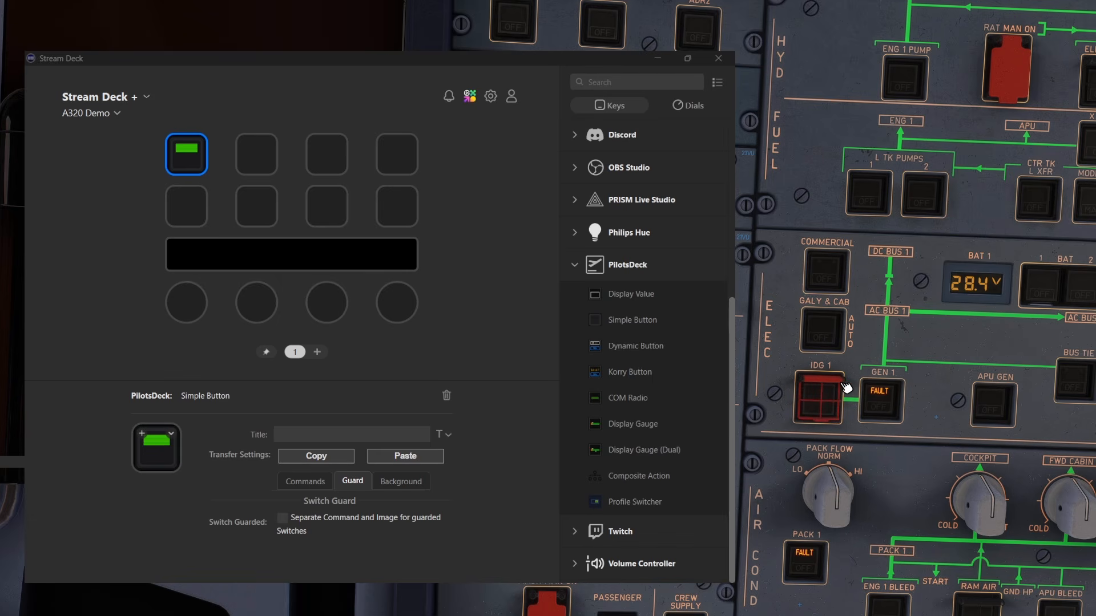
Bring the cockpit view back from the overhead panel to the autopilot panel with the SPD and HDG displays
key("shift+Down")
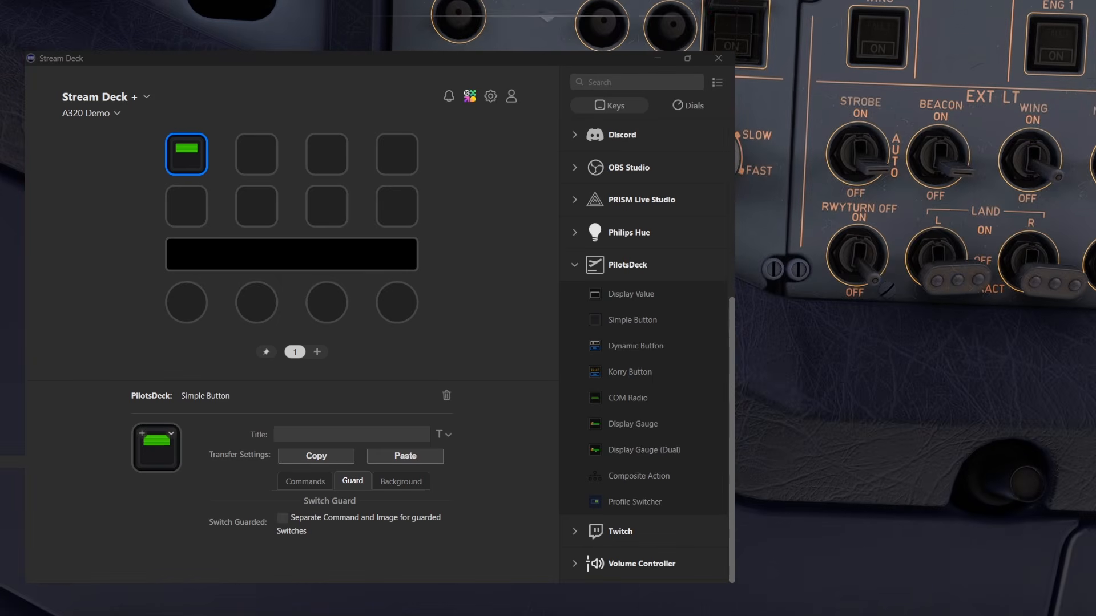
key("shift+Down")
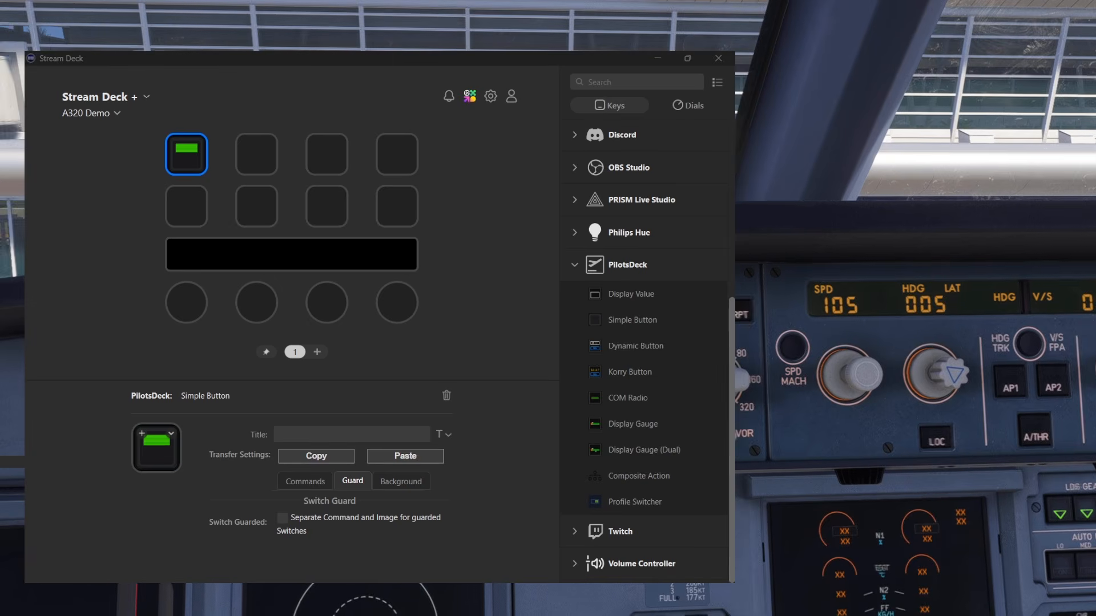
key("shift+Right")
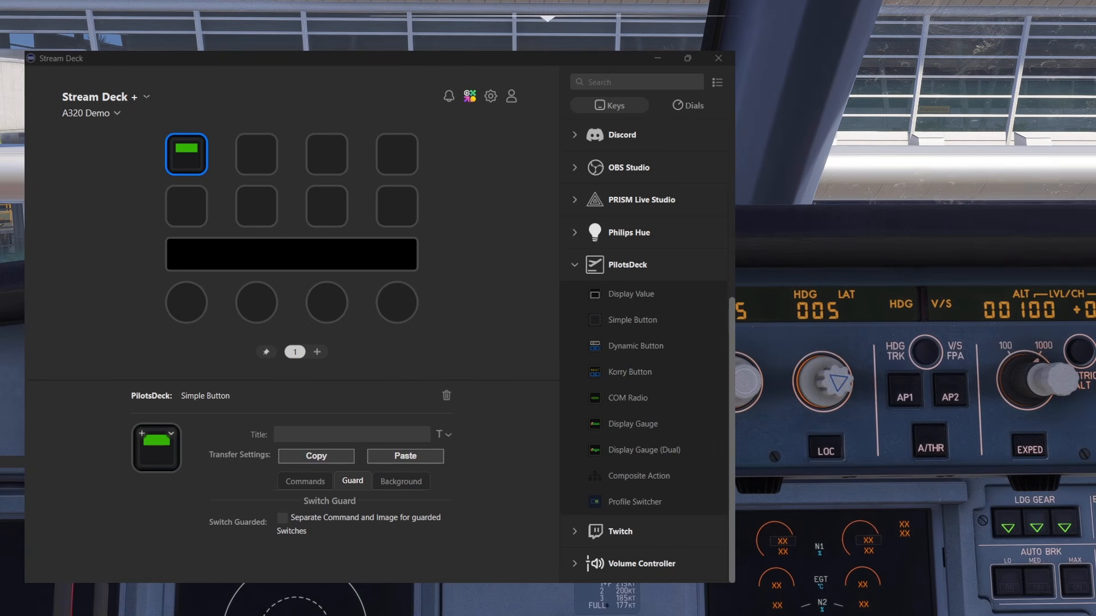
key("shift+Left")
key("Left")
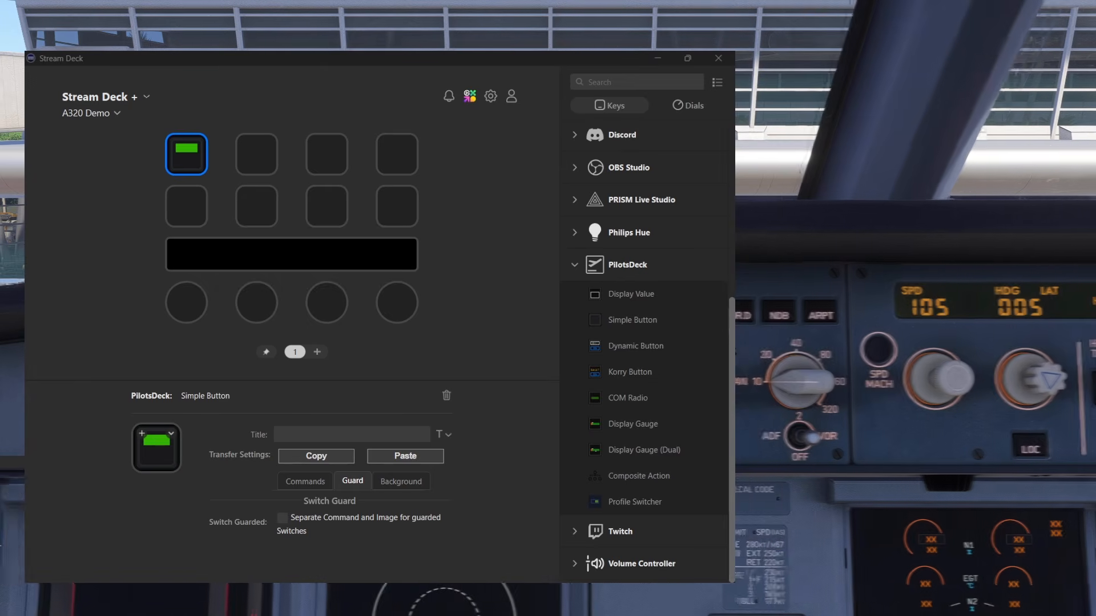
key("Right")
key("Left")
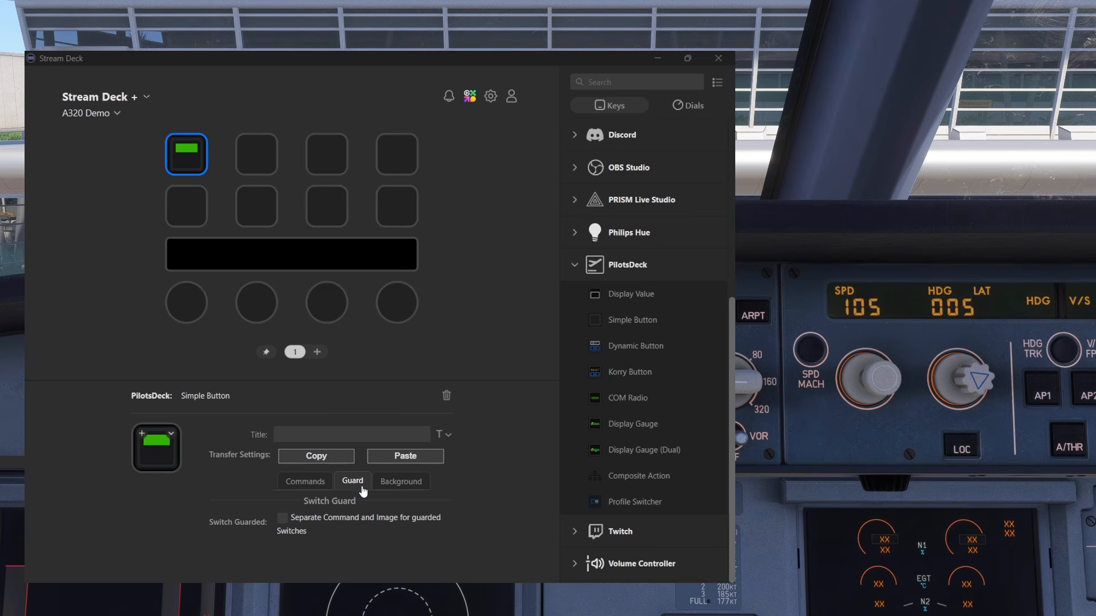
Enable the separate command and image for guarded switches, and show the guard address, value and command settings
left_click(282, 517)
scroll(291, 514, "down", 2)
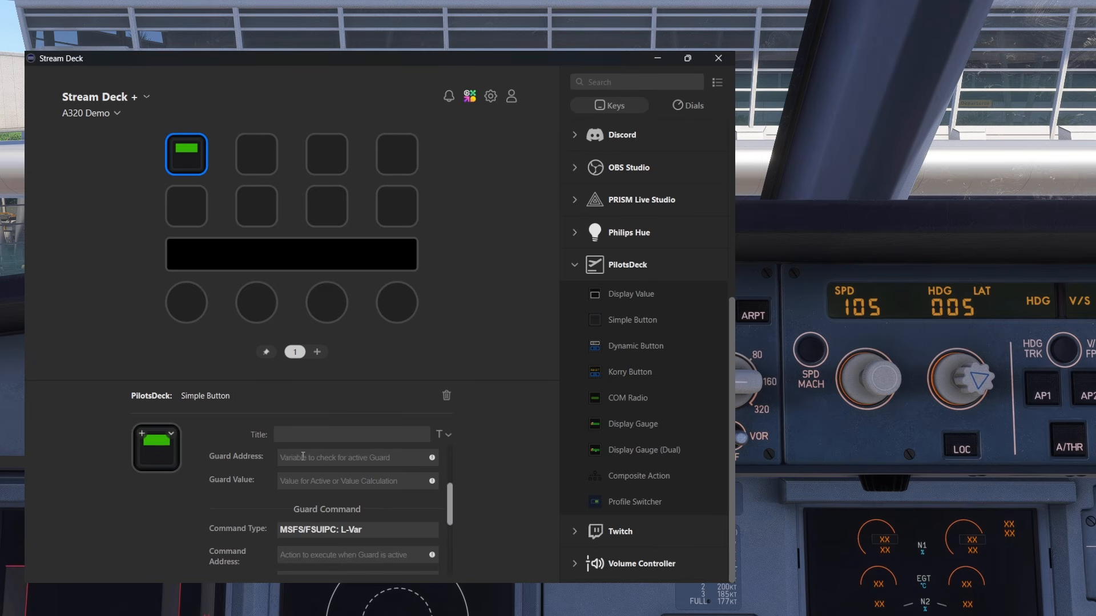
Set the Guard Address to (A:AUTOPILOT AIRSPEED HOLD VAR, knots) and the Guard Value to 100
scroll(457, 491, "up", 1)
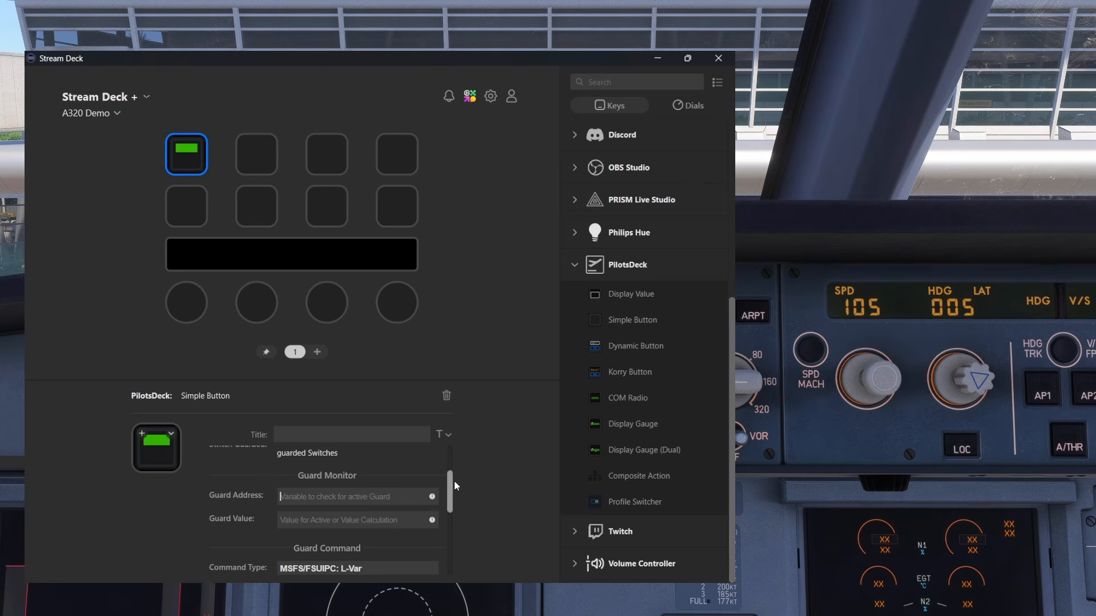
scroll(455, 483, "down", 1)
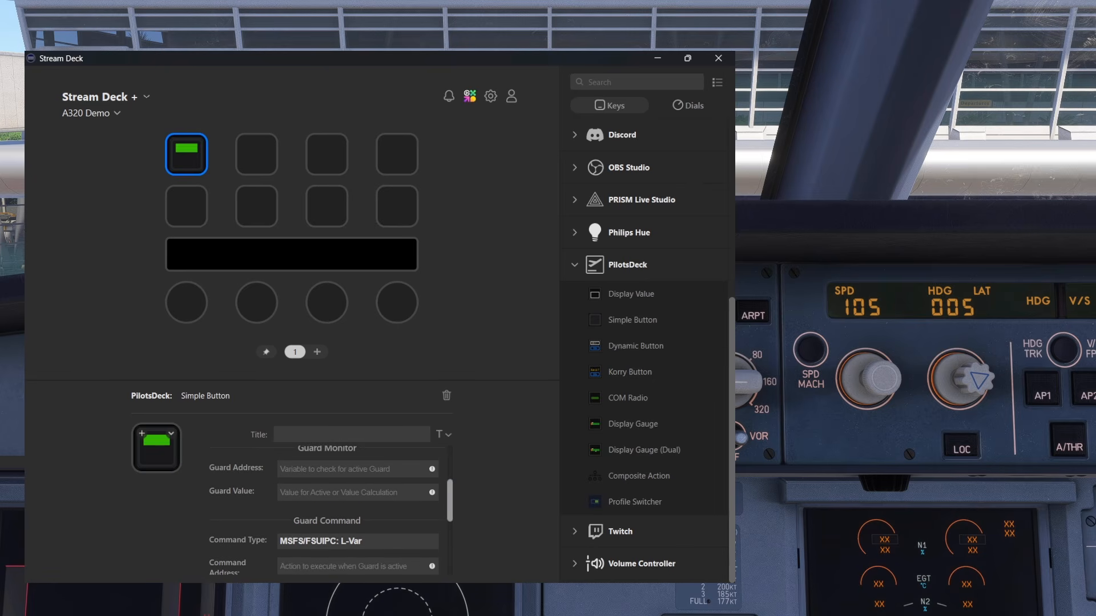
key("alt+Tab")
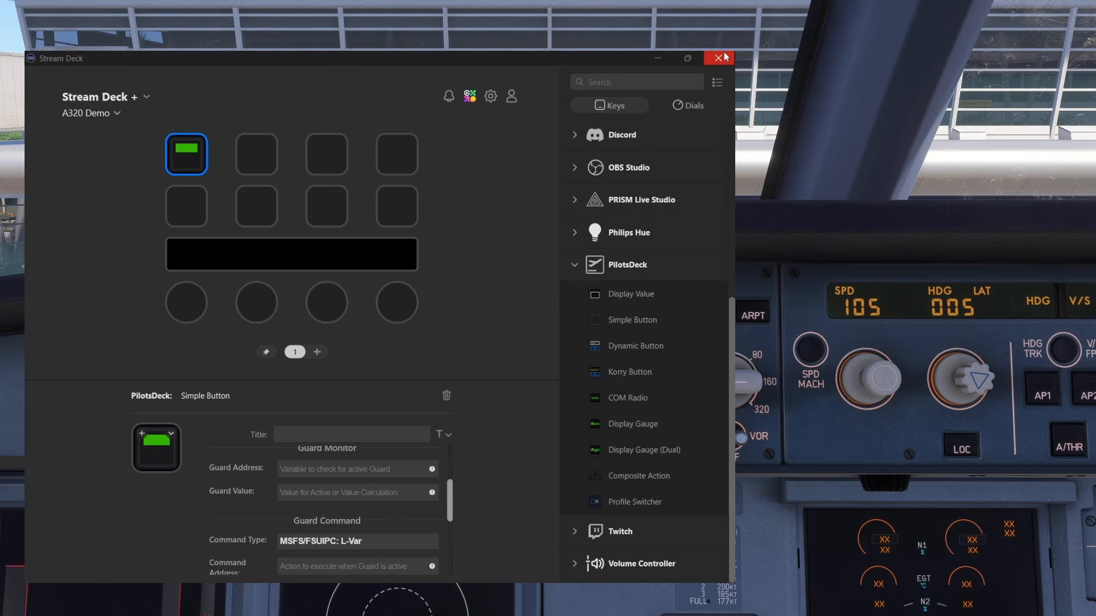
left_click(323, 467)
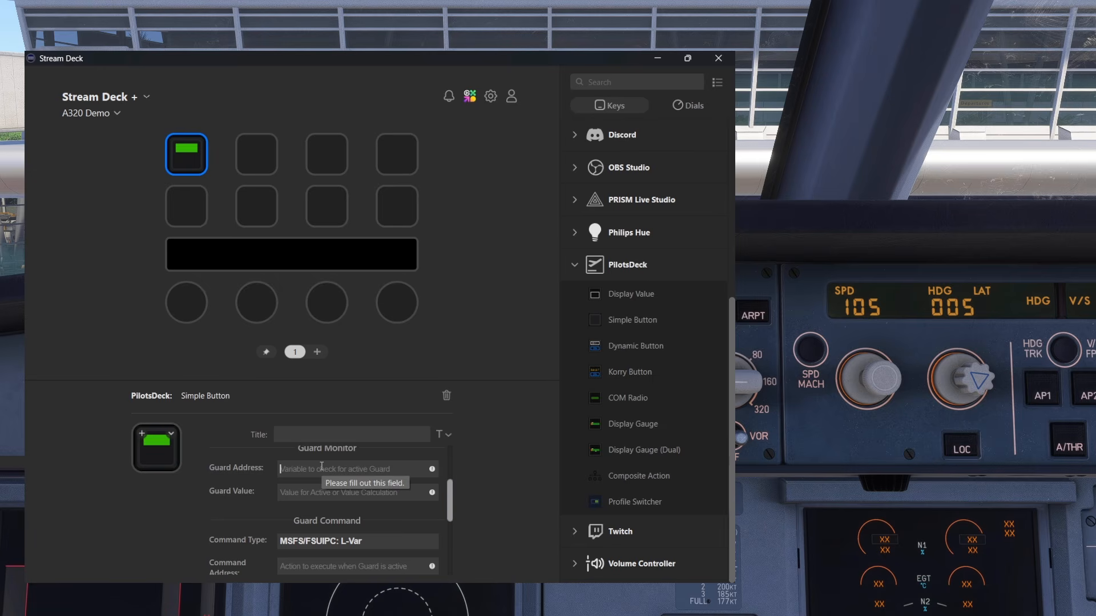
type("(A:AUTOPILOT AIRSPEED HOLD VAR, knots)")
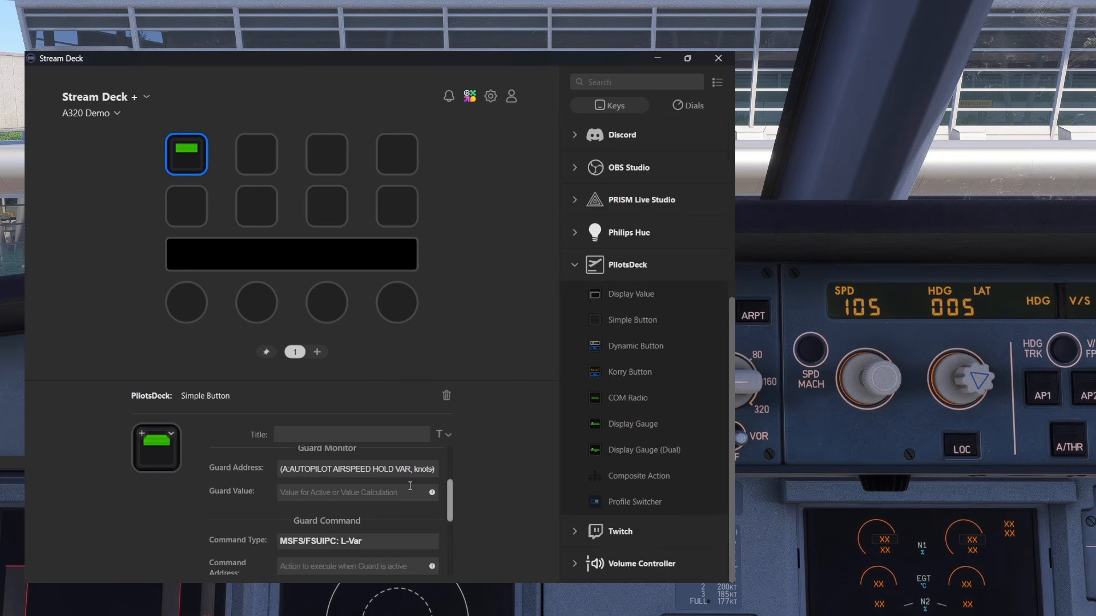
left_click(360, 491)
type("100")
Go past the guard command settings and set the Guard Image to GuardCrossRed
scroll(455, 495, "down", 2)
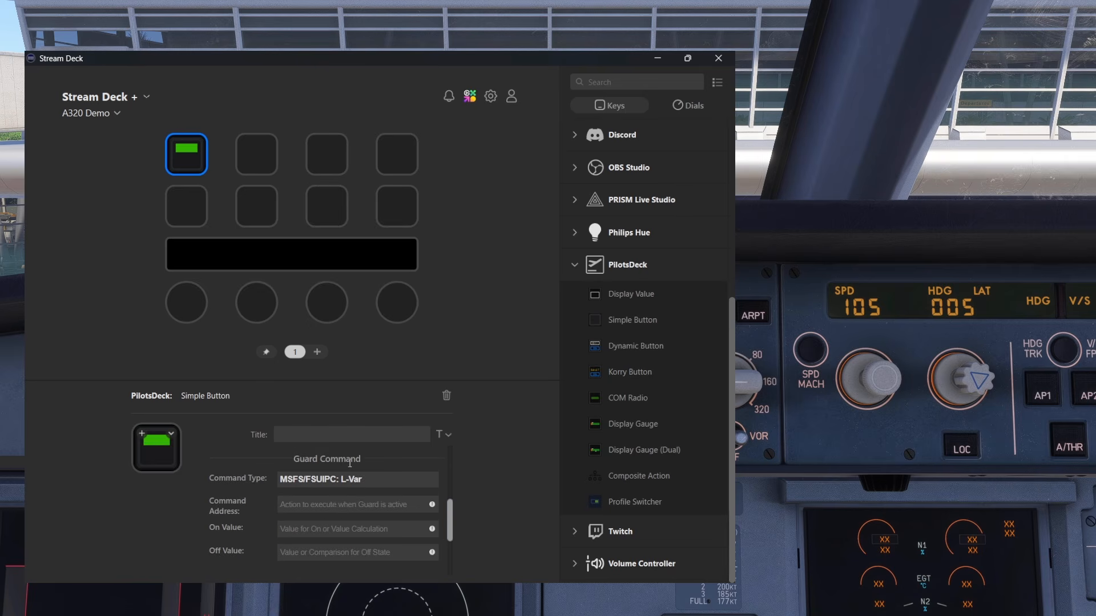
scroll(452, 512, "down", 1)
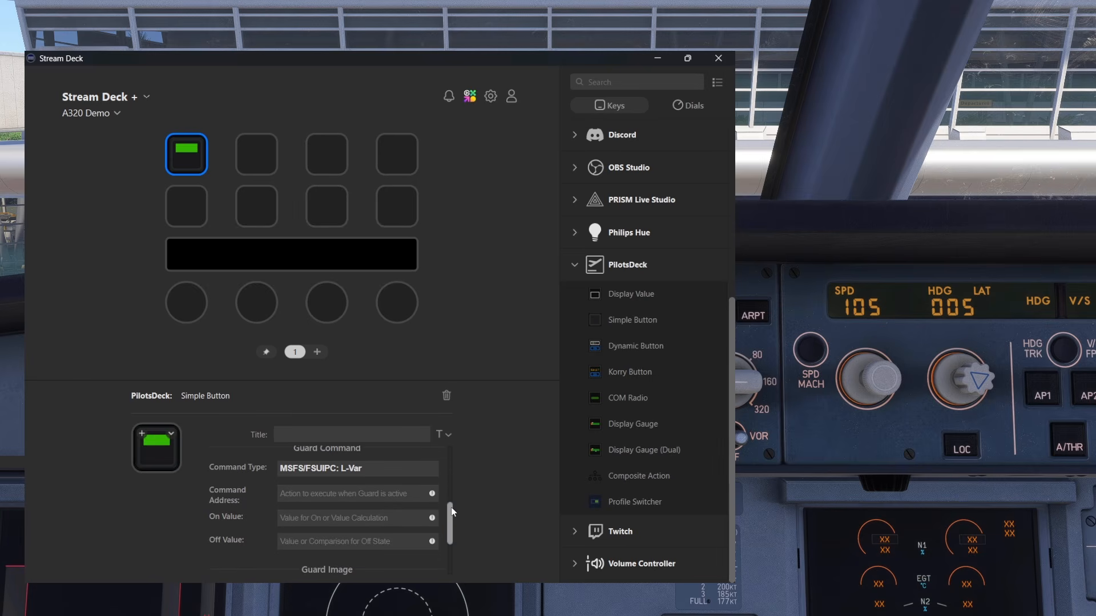
scroll(453, 514, "down", 1)
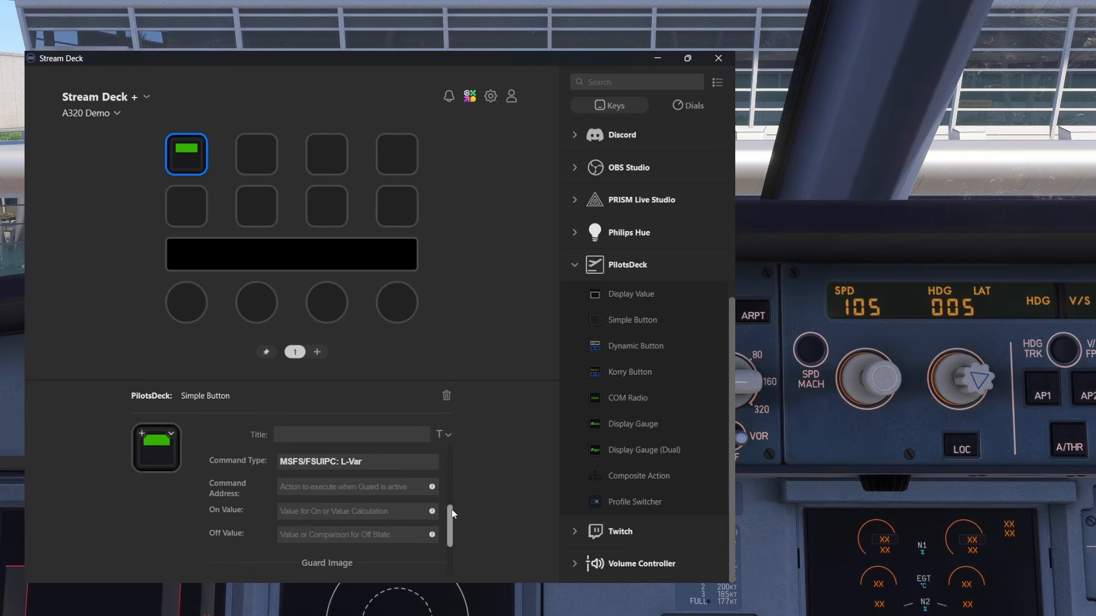
left_click_drag(452, 513, 452, 537)
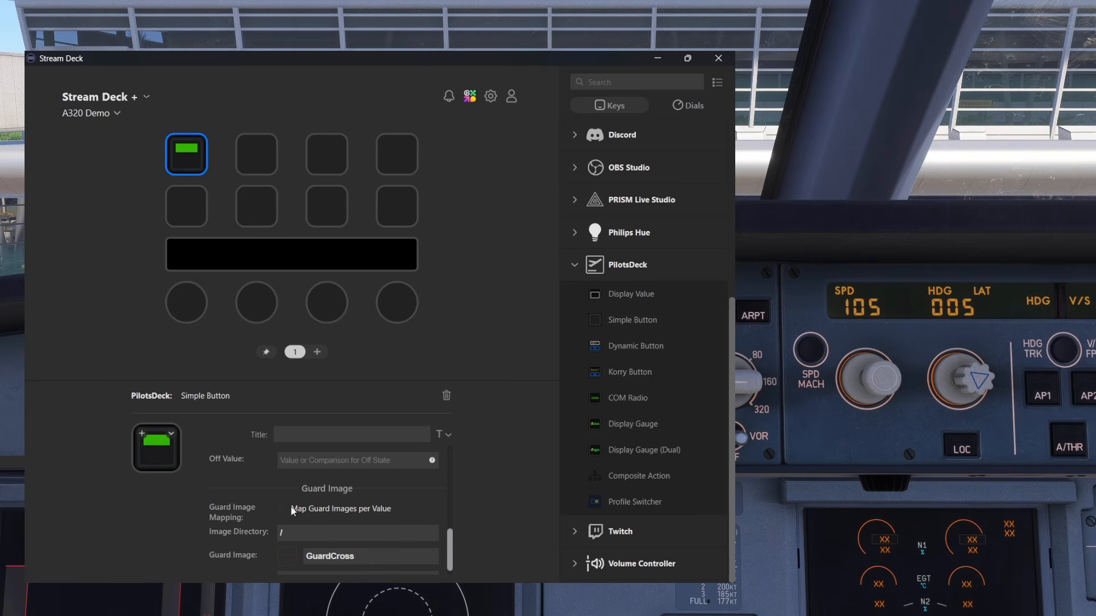
left_click_drag(447, 543, 451, 562)
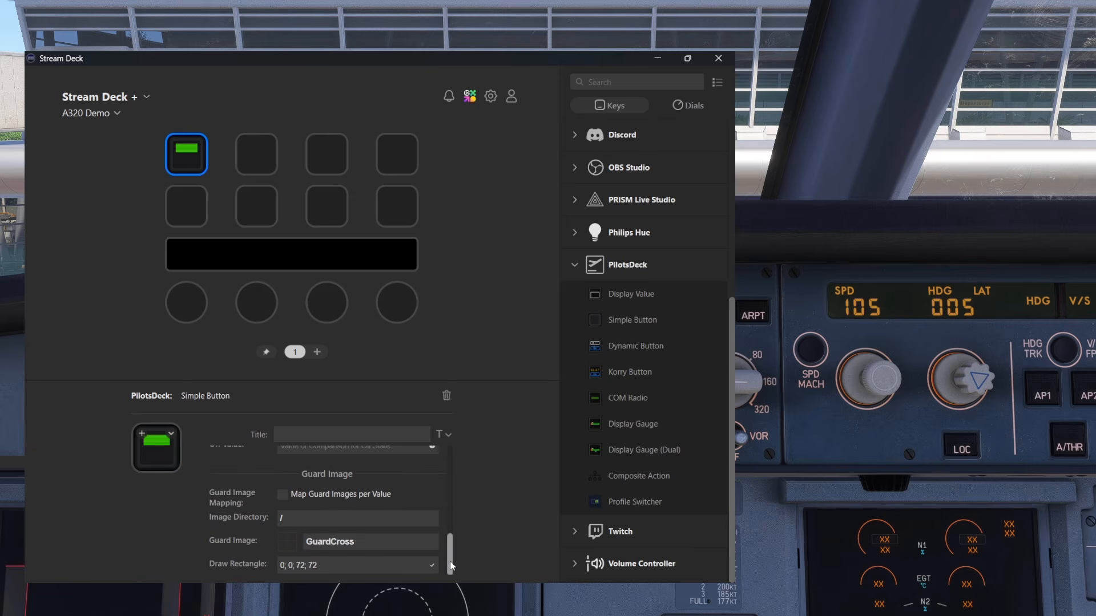
left_click(340, 541)
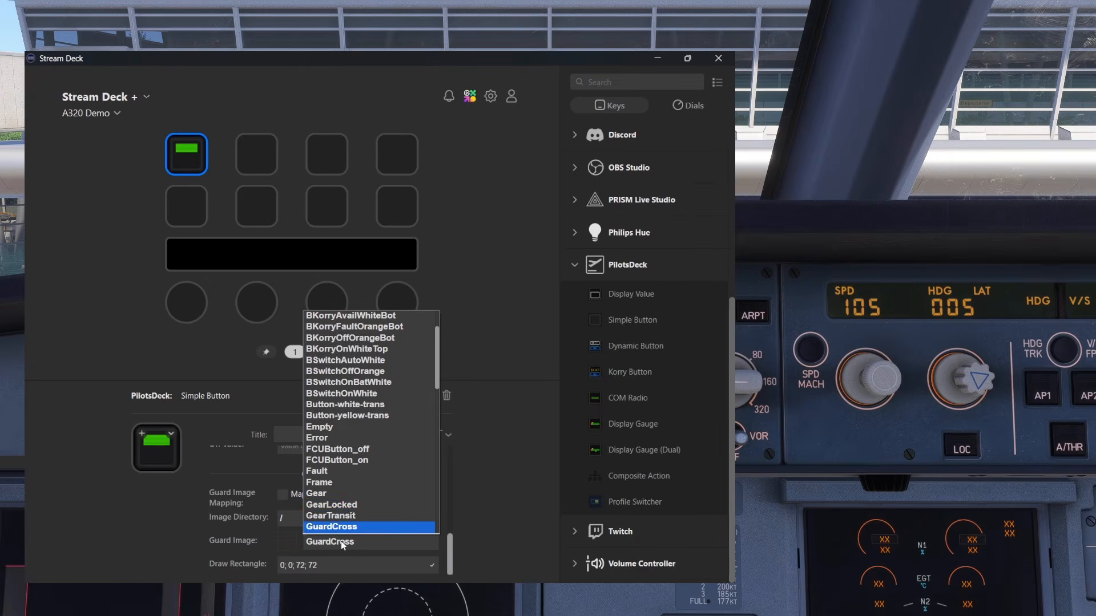
scroll(351, 507, "down", 1)
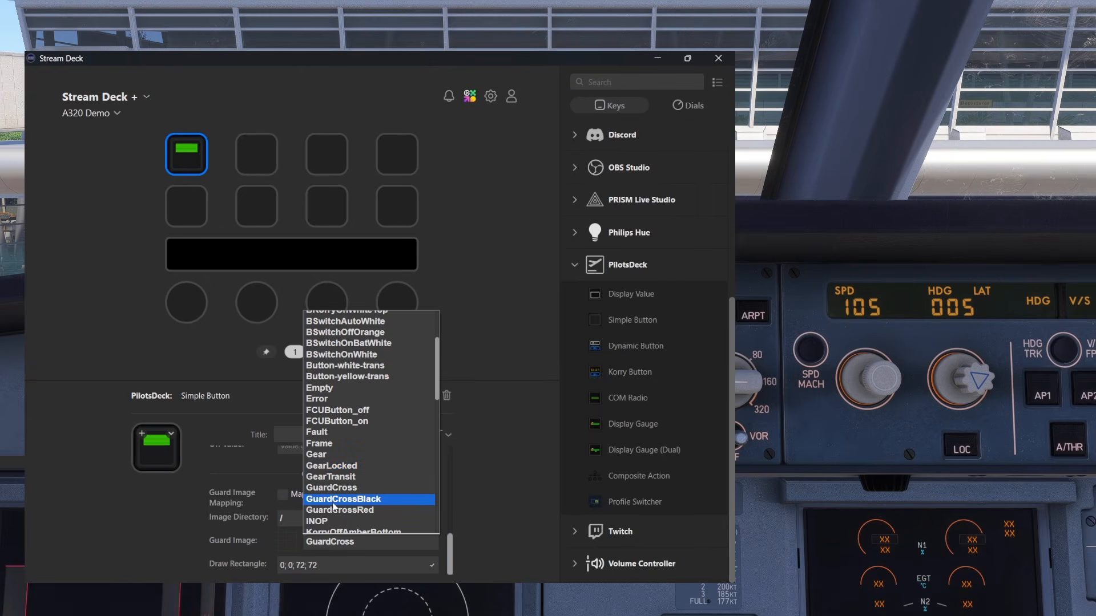
left_click(375, 512)
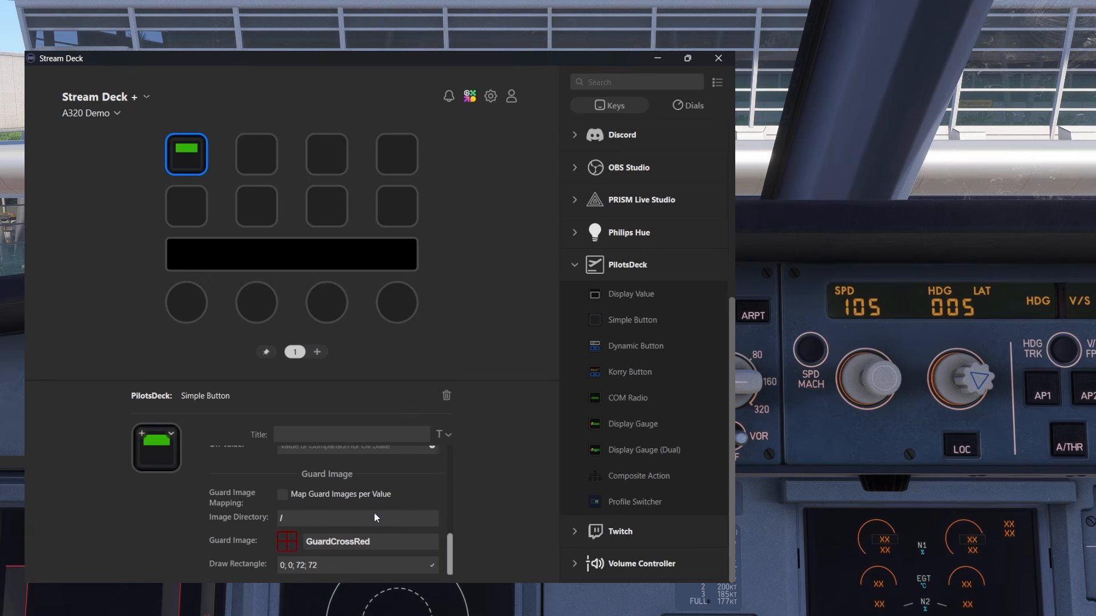
Test the guard image by turning the simulator's SPD knob down to 100 and back up to 101
left_click_drag(454, 556, 457, 484)
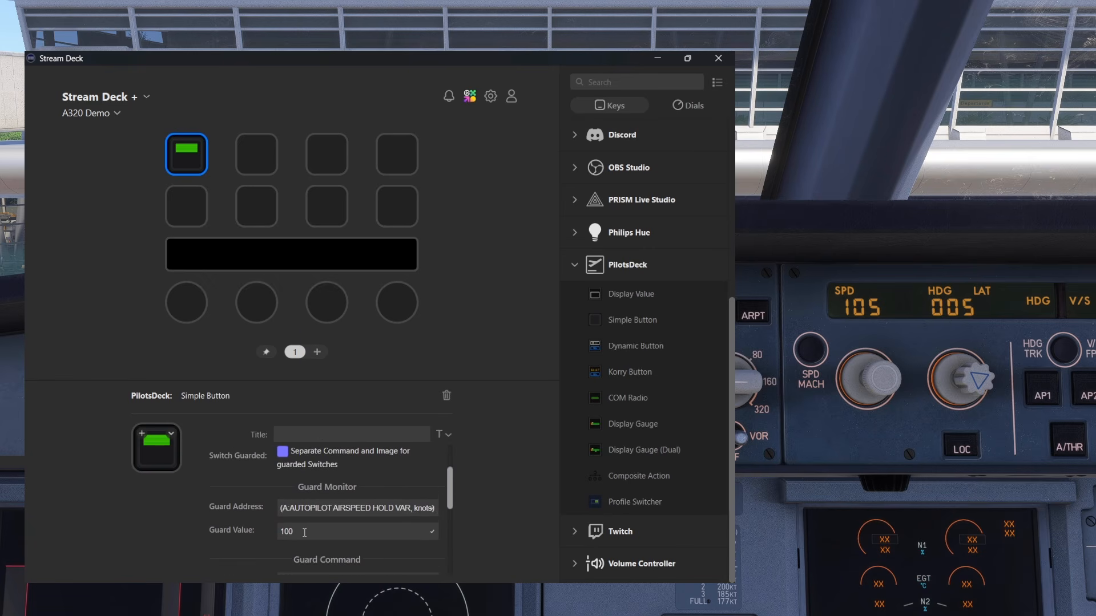
left_click(823, 440)
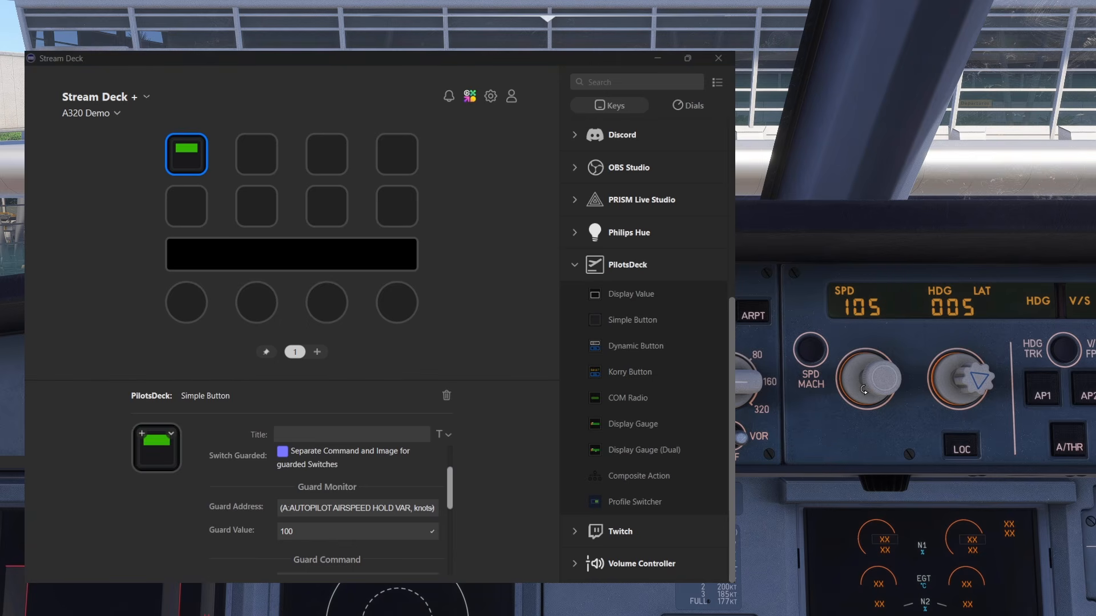
scroll(866, 379, "down", 4)
scroll(868, 379, "down", 1)
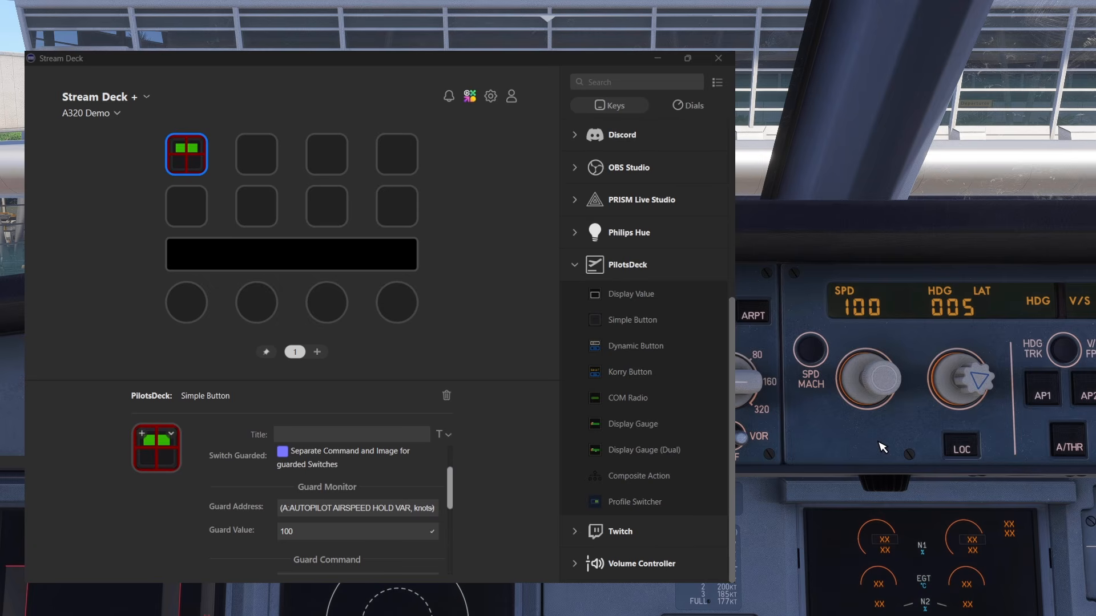
scroll(893, 381, "up", 1)
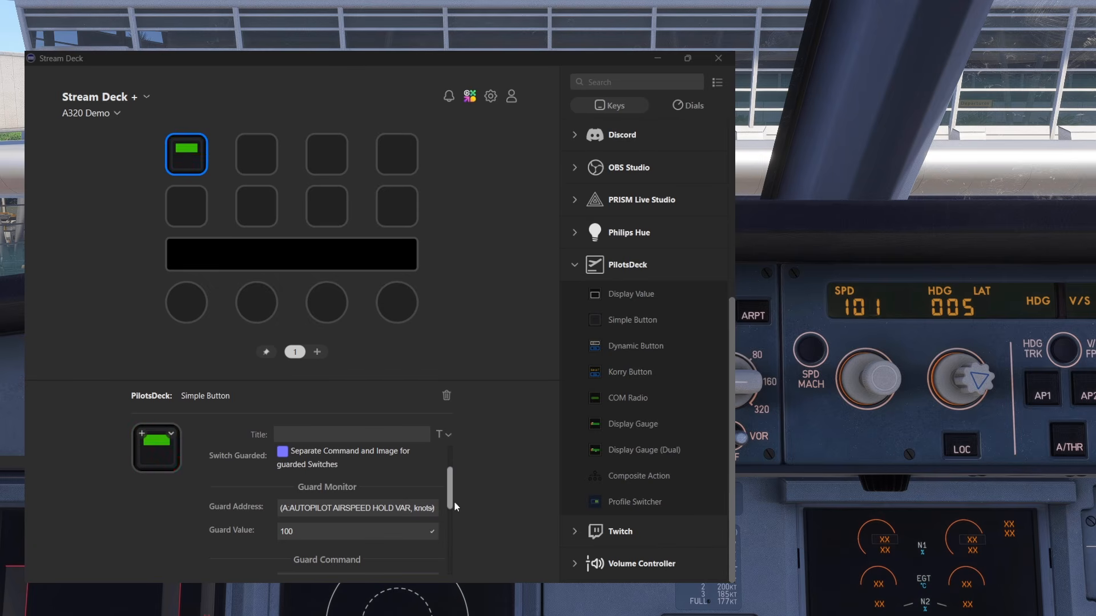
Disable the separate command and image for guarded switches on the Simple Button
left_click(448, 482)
scroll(451, 481, "up", 2)
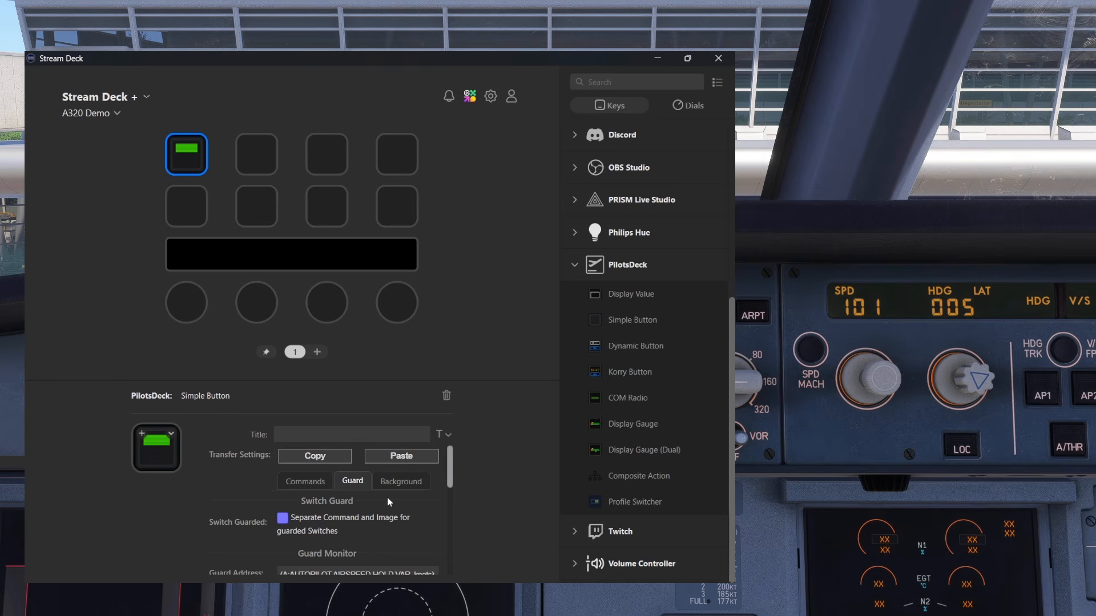
left_click(314, 518)
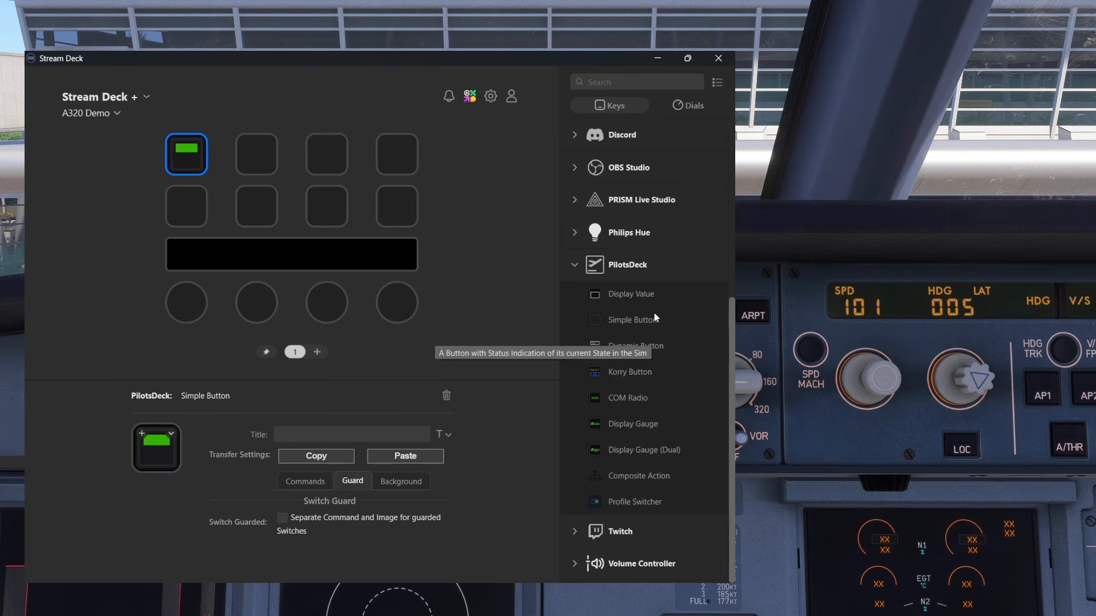
Add a Display Value action to the second key of the first row with the address (A:AUTOPILOT AIRSPEED HOLD VAR, knots)
left_click_drag(639, 296, 245, 159)
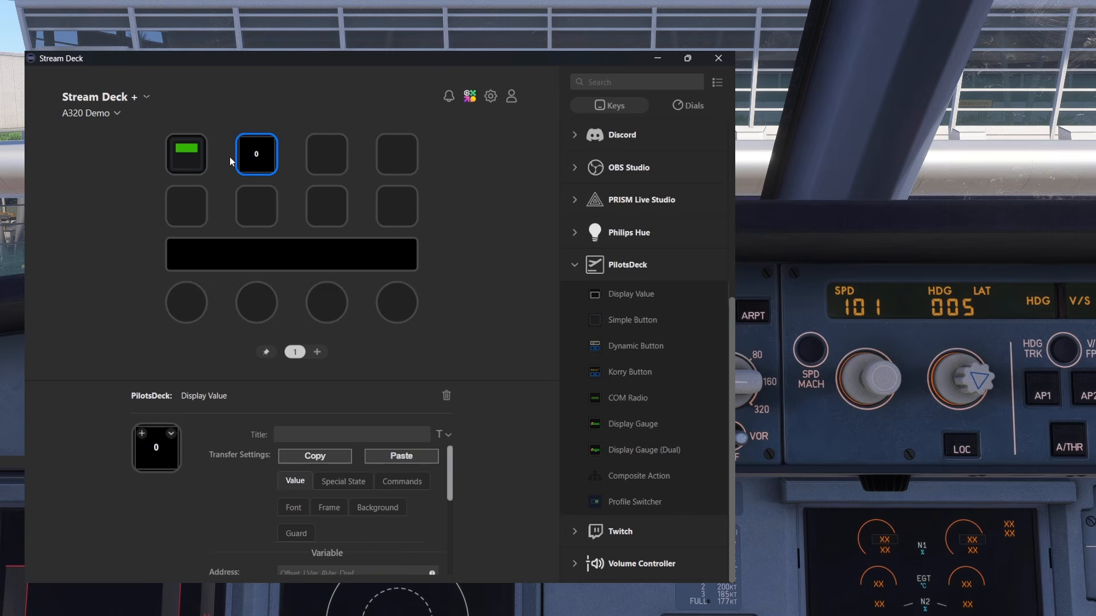
scroll(359, 500, "down", 1)
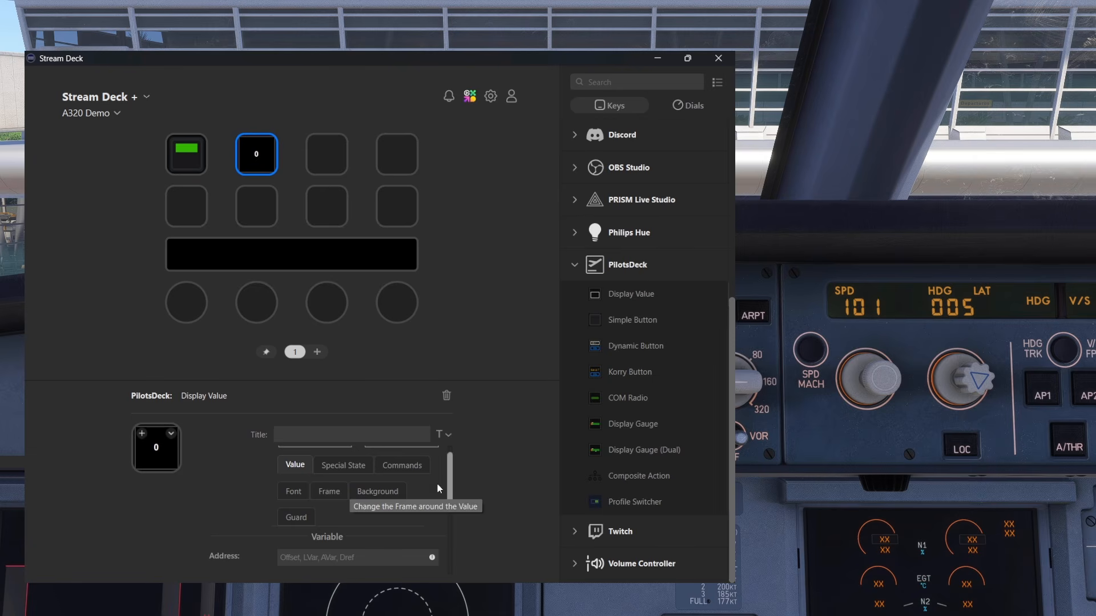
left_click(328, 558)
type("(A:AUTOPILOT AIRSPEED HOLD VAR, knots)")
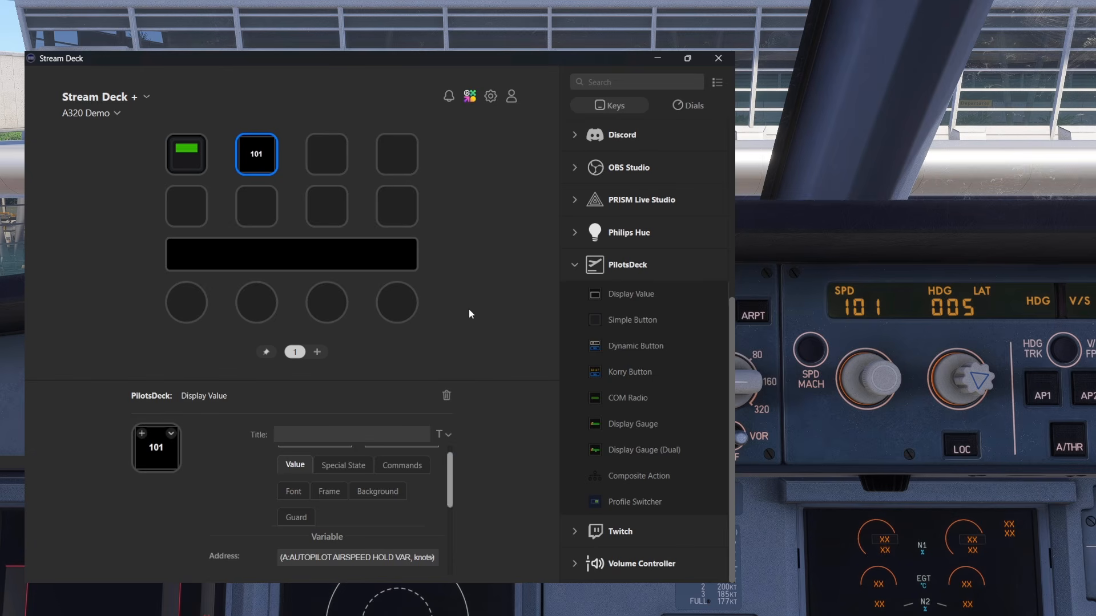
Turn the simulator's SPD knob up to 105 to test the Display Value key
left_click(918, 383)
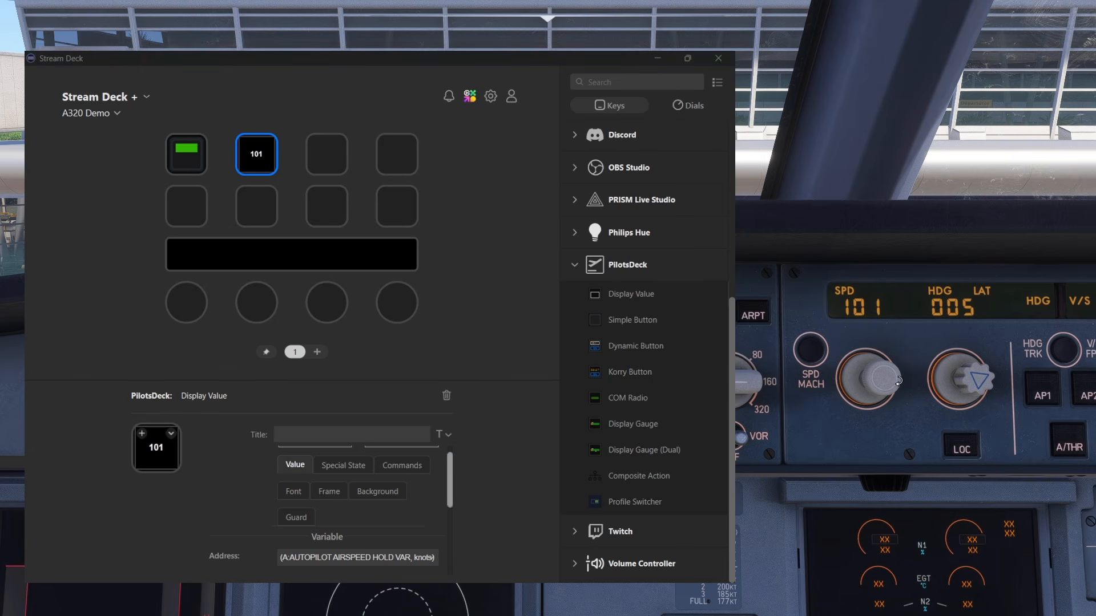
scroll(898, 381, "up", 2)
scroll(897, 382, "up", 2)
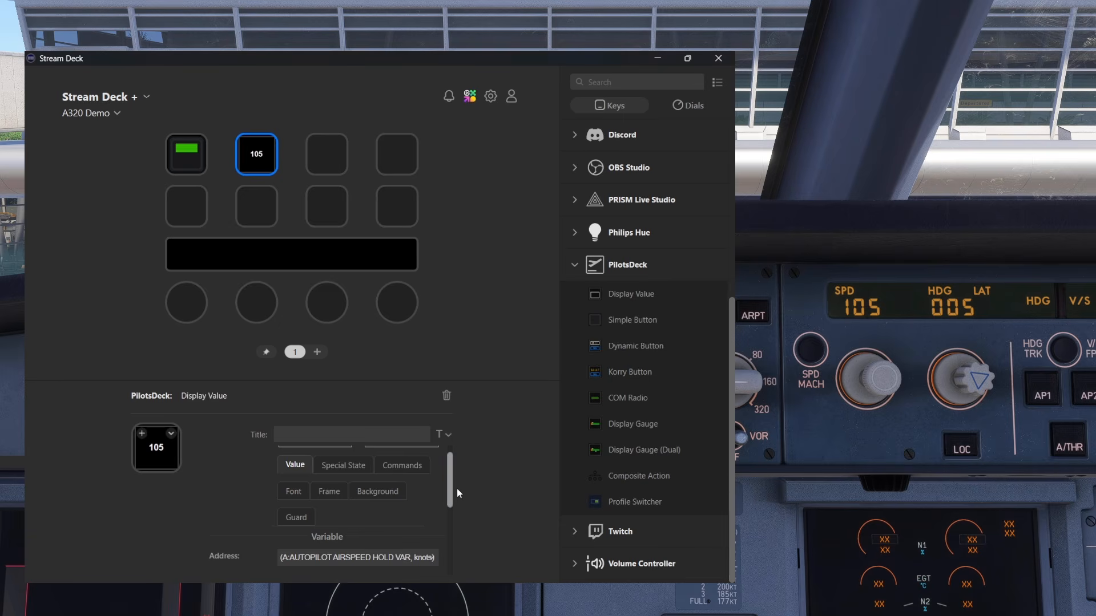
Try scaling the displayed speed with Scalar values of 10 and .1
scroll(450, 492, "down", 1)
left_click_drag(451, 491, 452, 543)
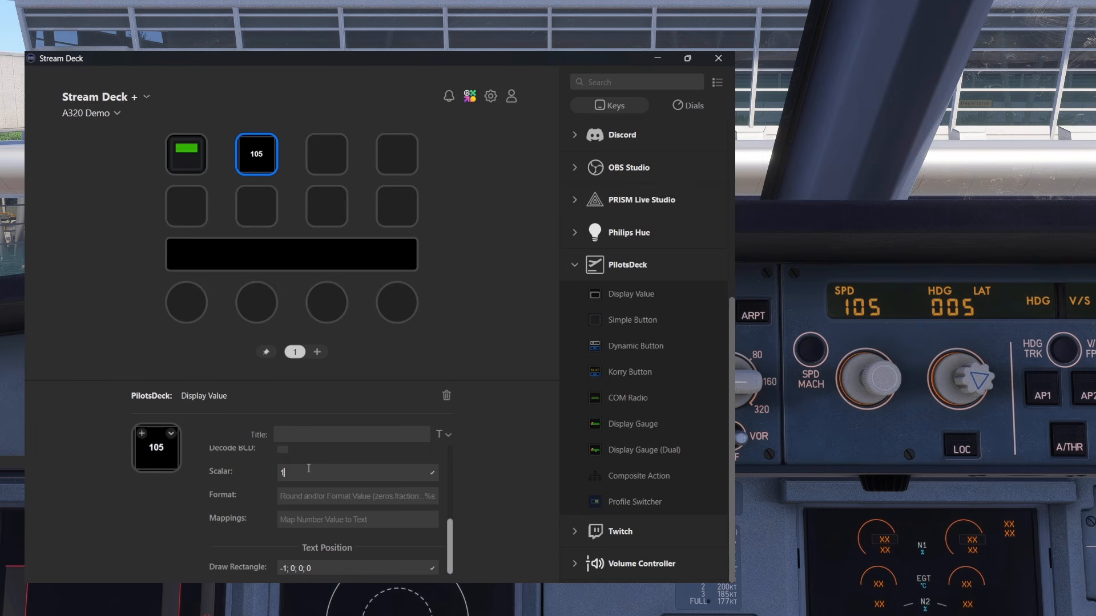
type("0")
key("Tab")
key("shift+Tab")
type(".1")
key("Tab")
Clear the Scalar value of the Display Value action
left_click(309, 474)
left_click_drag(307, 474, 268, 467)
key("BackSpace")
left_click(344, 497)
left_click(926, 391)
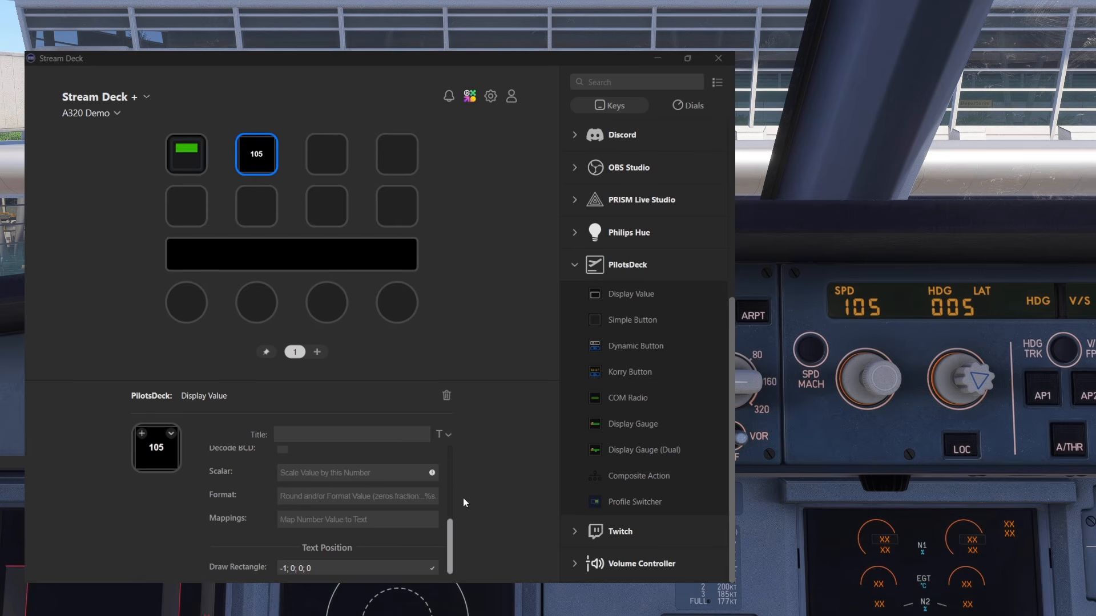
Try number formats for the displayed speed, starting with 3 and varying the ending with 0 and 1
left_click(310, 497)
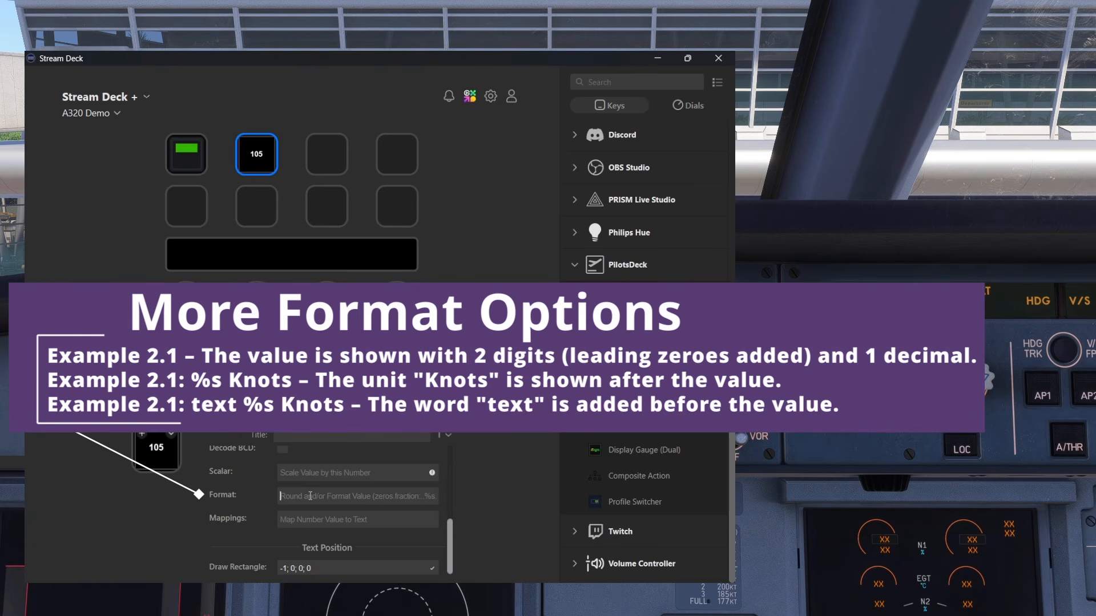
type("3")
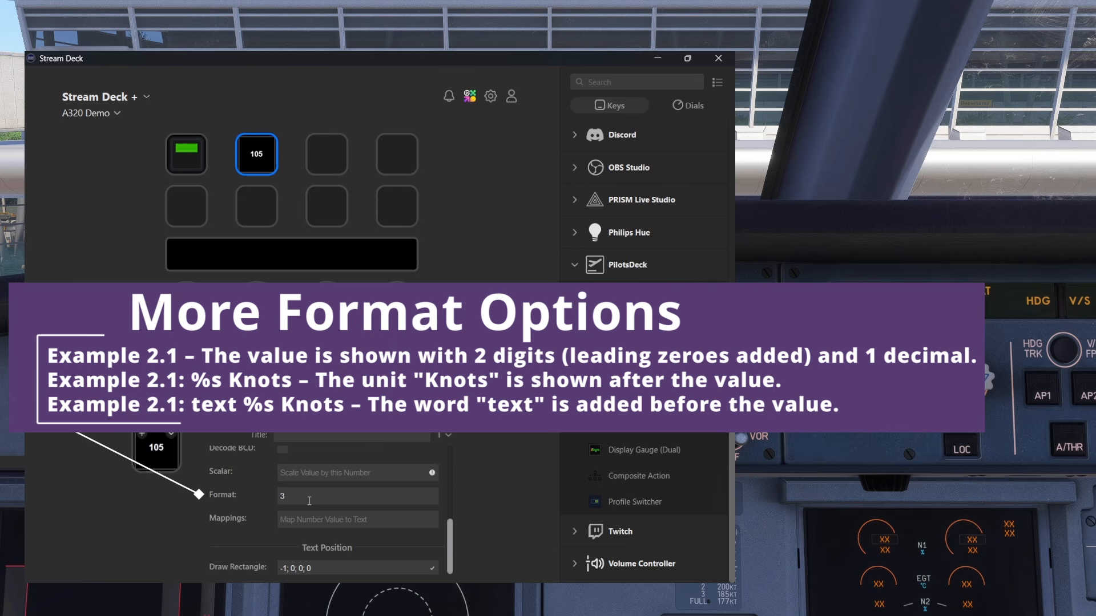
left_click(301, 518)
left_click(307, 496)
type("0")
left_click(302, 517)
left_click(287, 493)
key("BackSpace")
type("1")
left_click(303, 518)
Try the number format 5.0 for the displayed speed
left_click_drag(313, 496, 235, 496)
type("5.0")
left_click(295, 517)
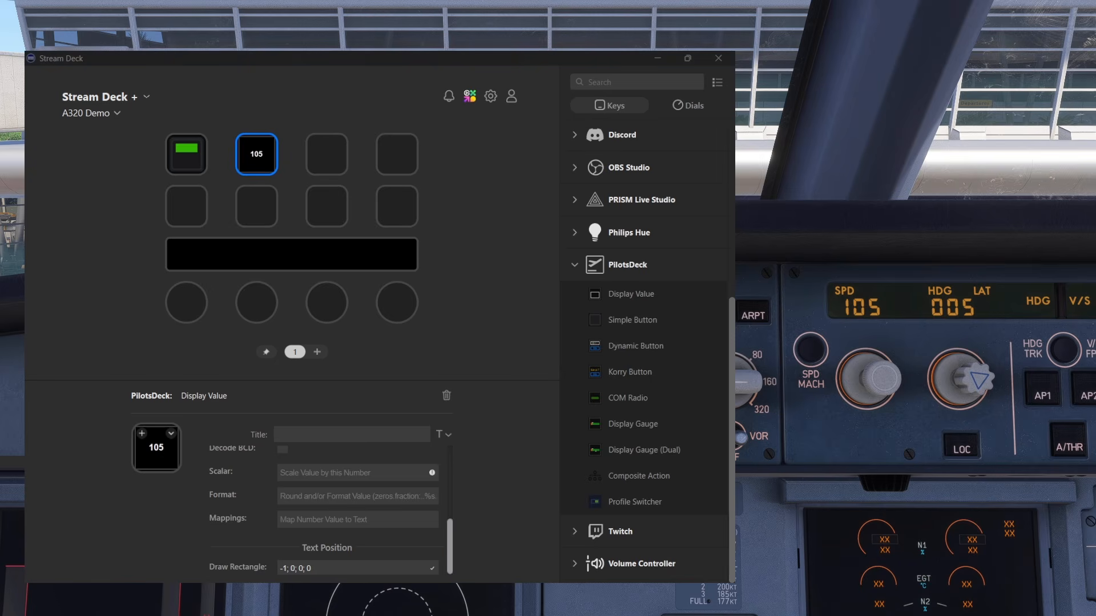
Turn the cockpit's ROSE/ARC/PLAN mode selector through several positions, and bring the view back to the autopilot panel
key("Left")
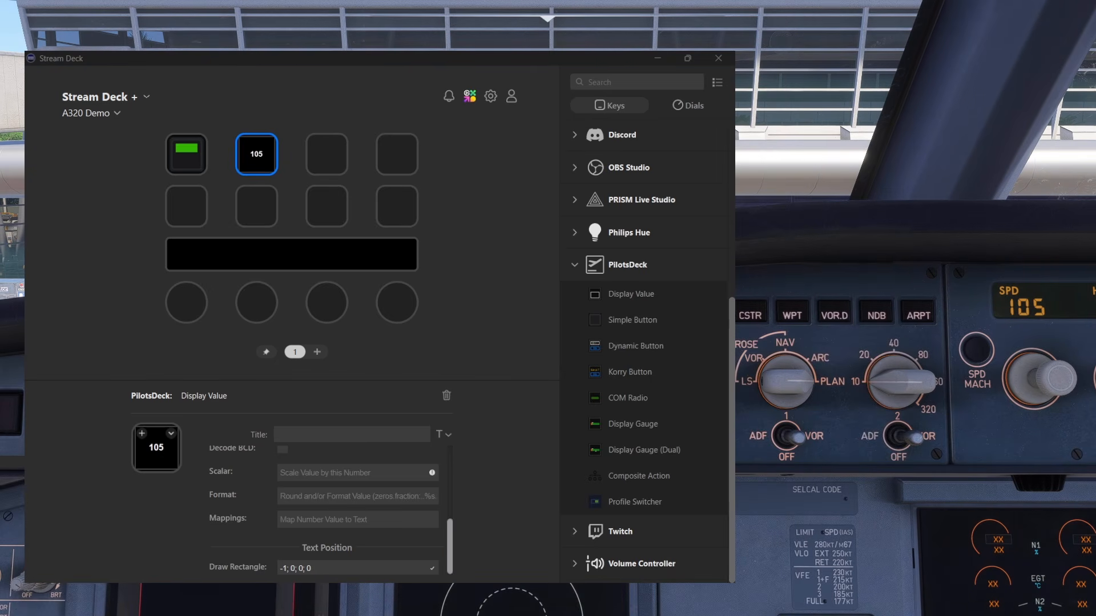
key("Left")
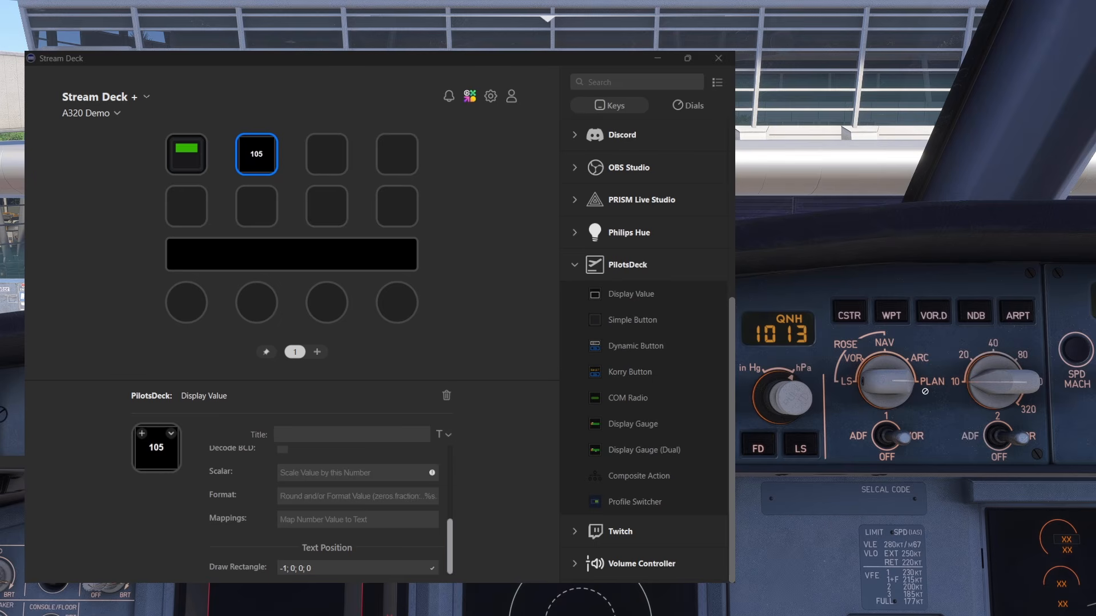
left_click(892, 366)
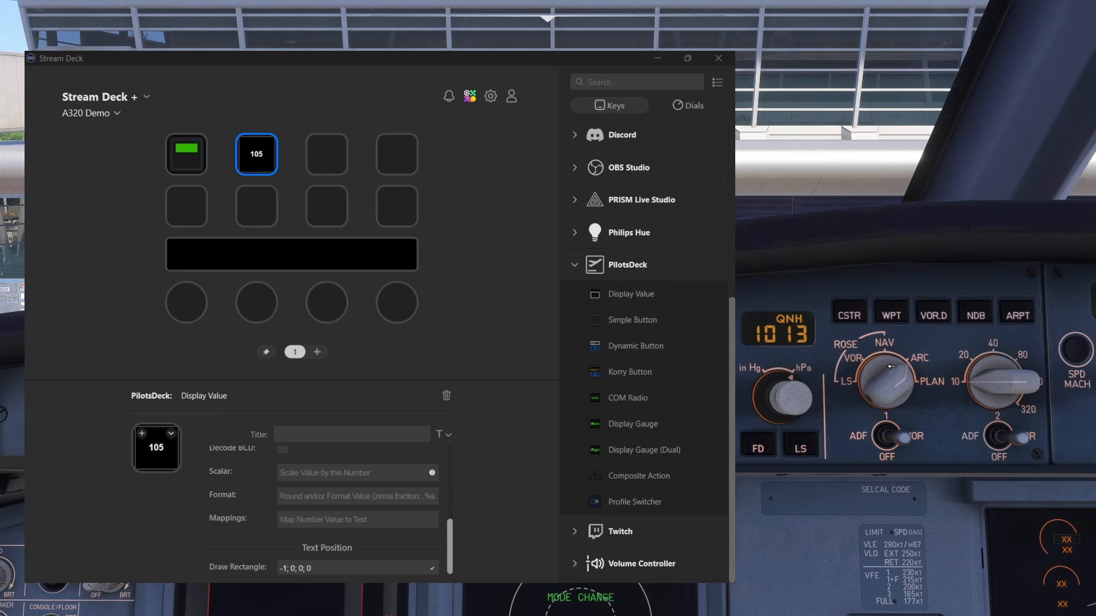
left_click(866, 388)
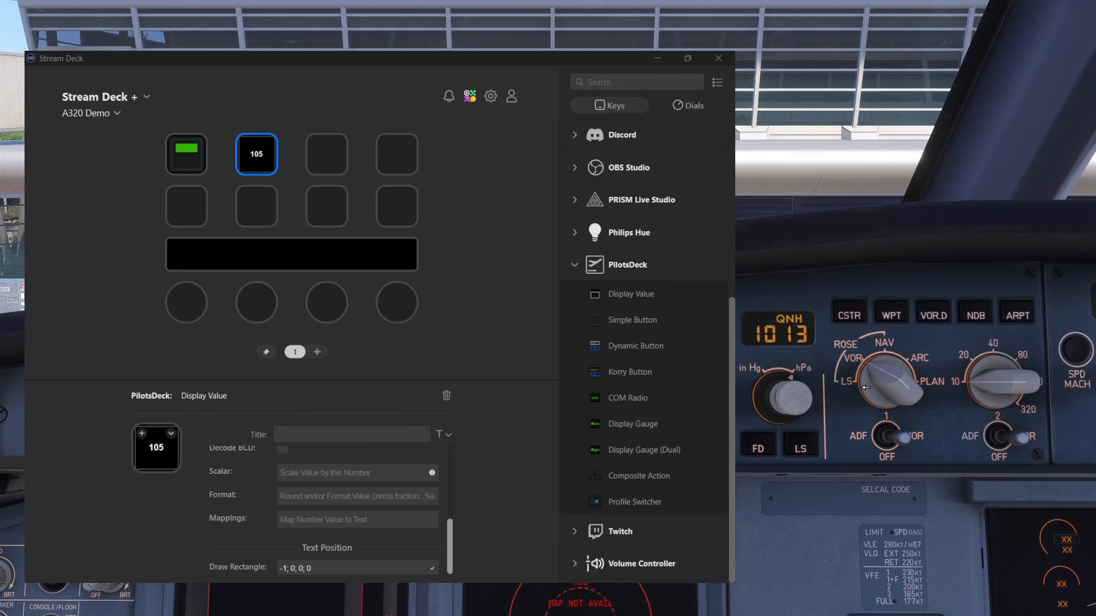
left_click(910, 379)
left_click(910, 379)
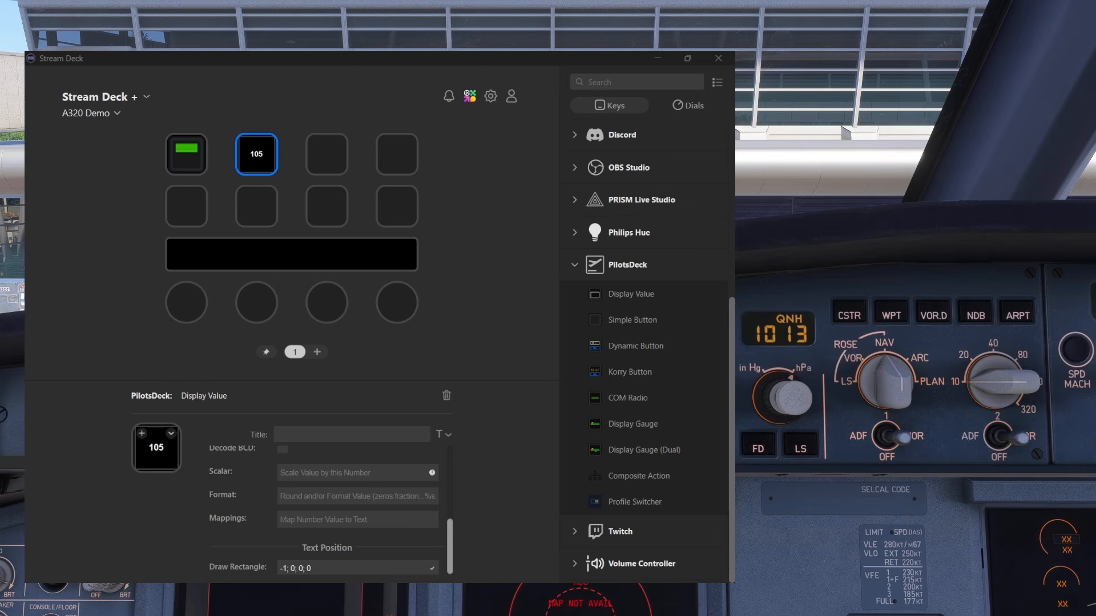
key("Right")
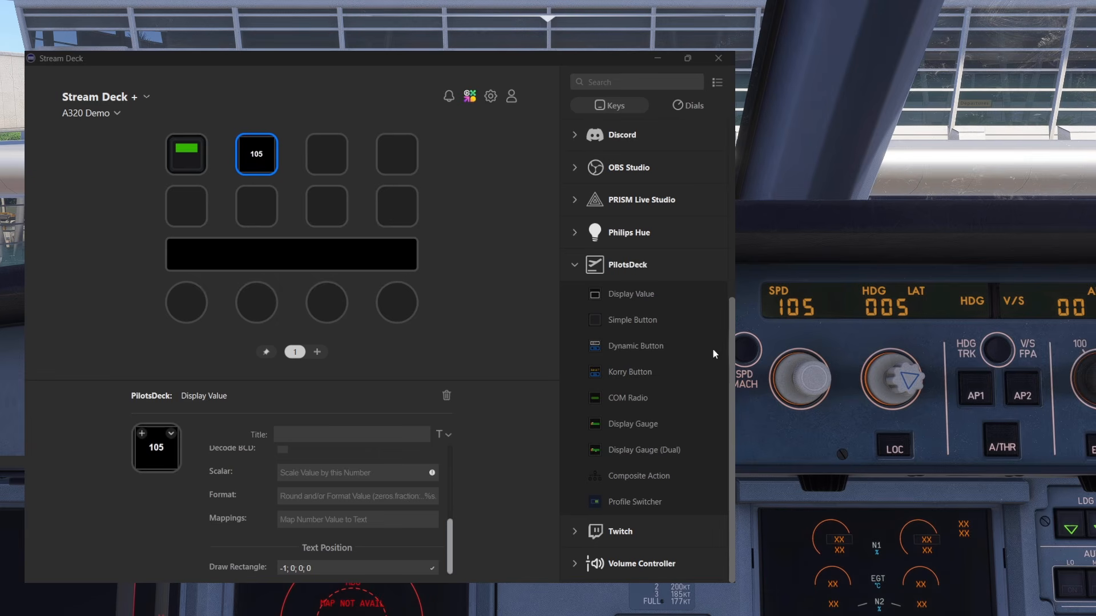
Map the speed value 100 to the text "value" in the Display Value action, and turn the cockpit speed down to 100
left_click(319, 520)
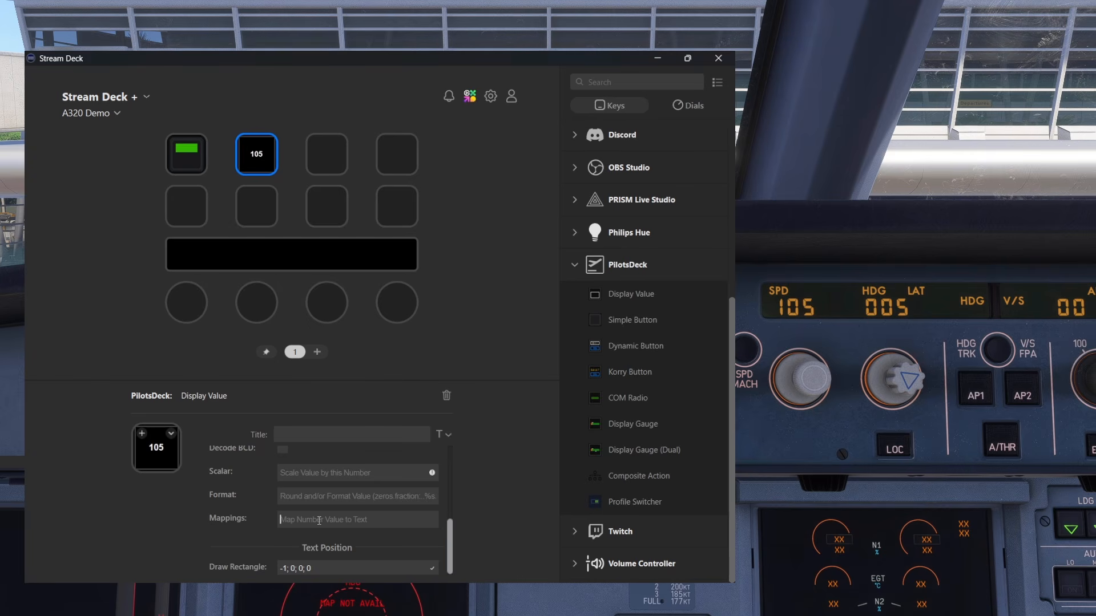
type("100=value")
scroll(797, 381, "down", 2)
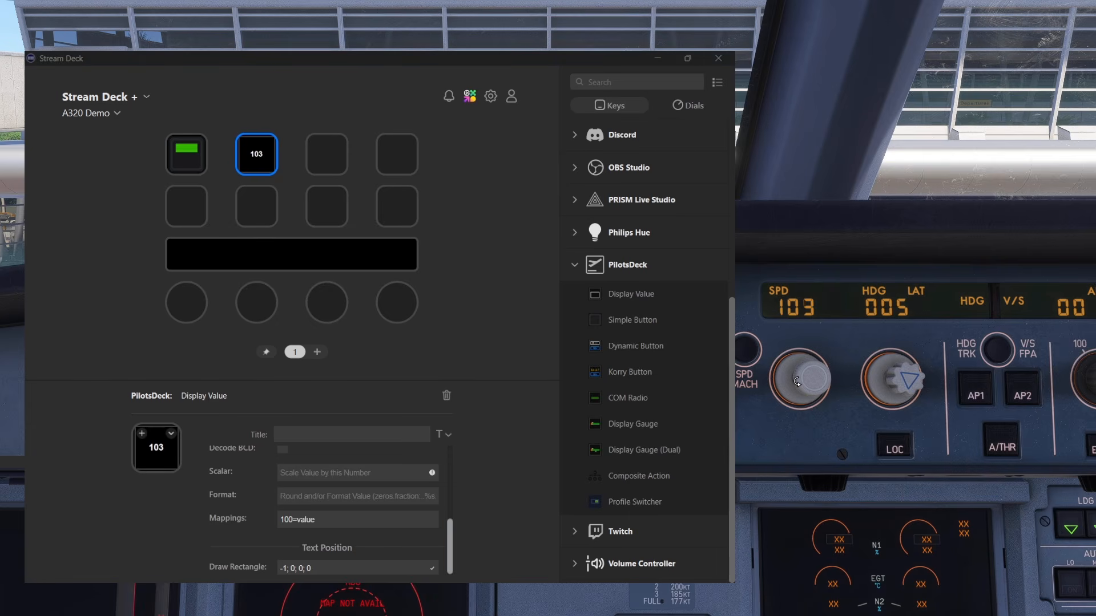
scroll(797, 381, "down", 3)
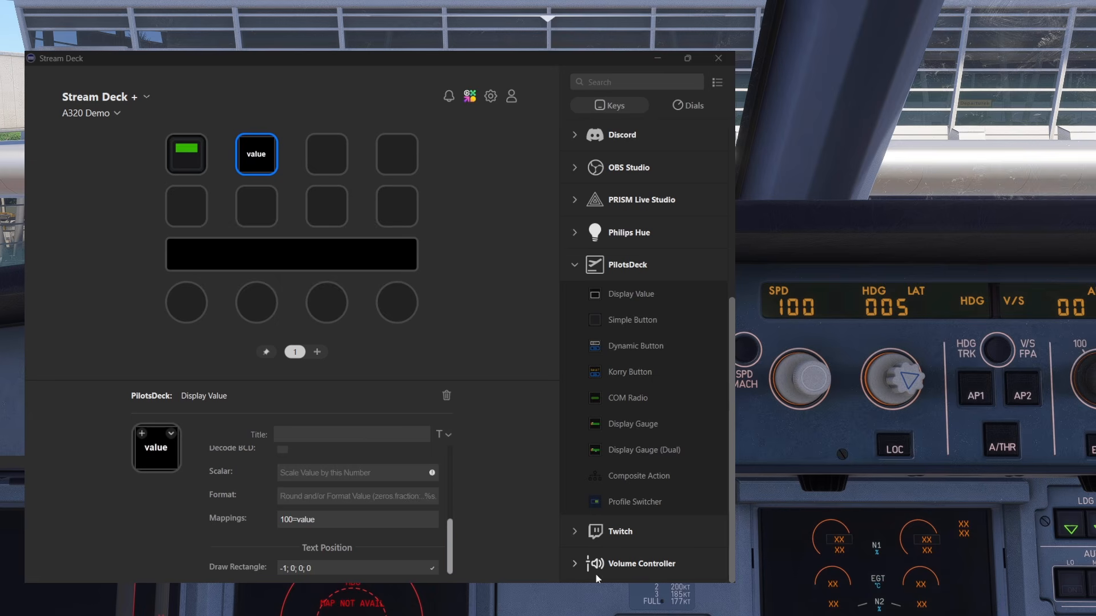
Extend the Display Value's mappings with 101=value2 and 102=text
left_click(335, 522)
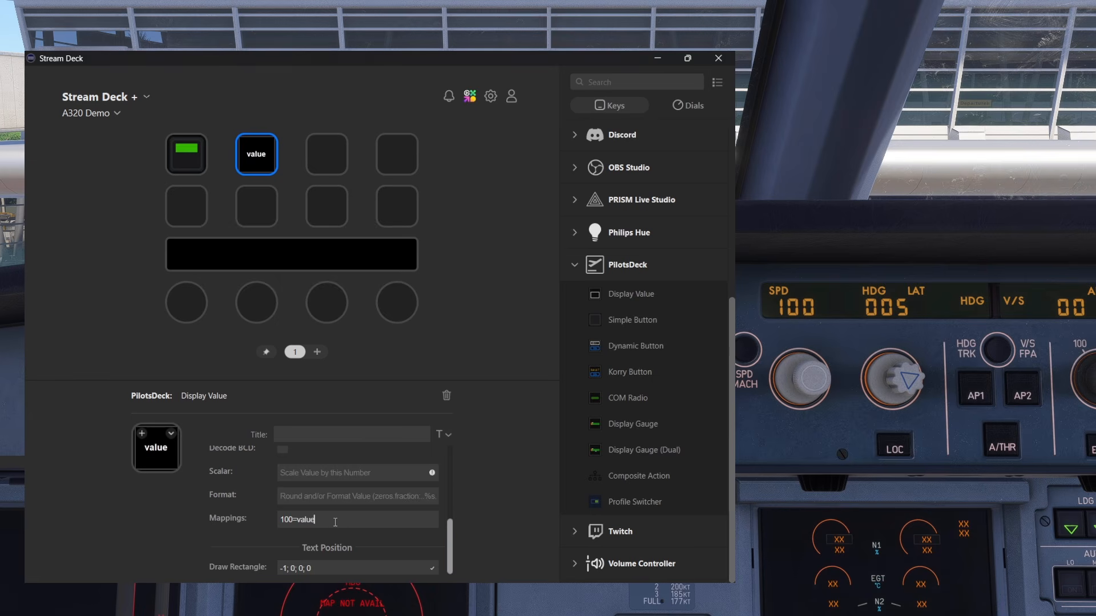
type(":")
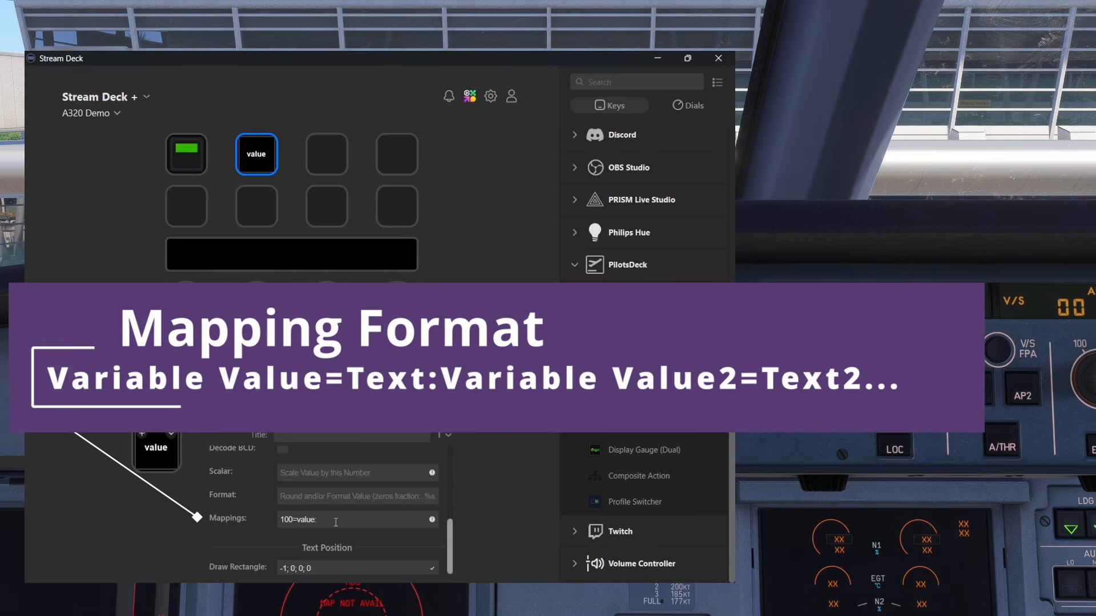
type("101=value2:102=text")
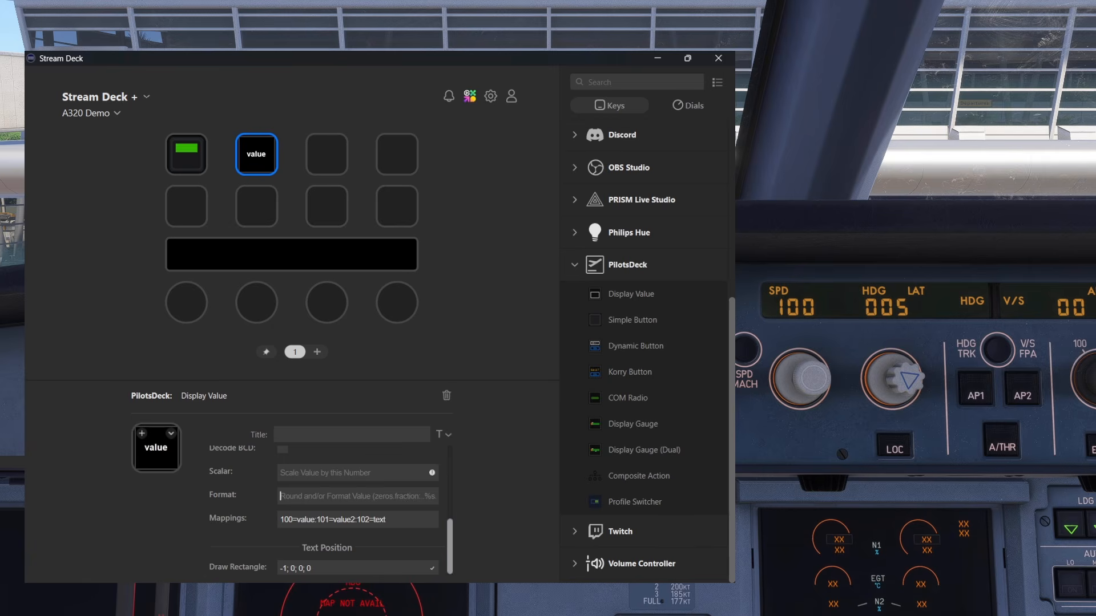
Turn the cockpit speed through 101 and 102 to check the mapped texts on the key
scroll(822, 384, "up", 1)
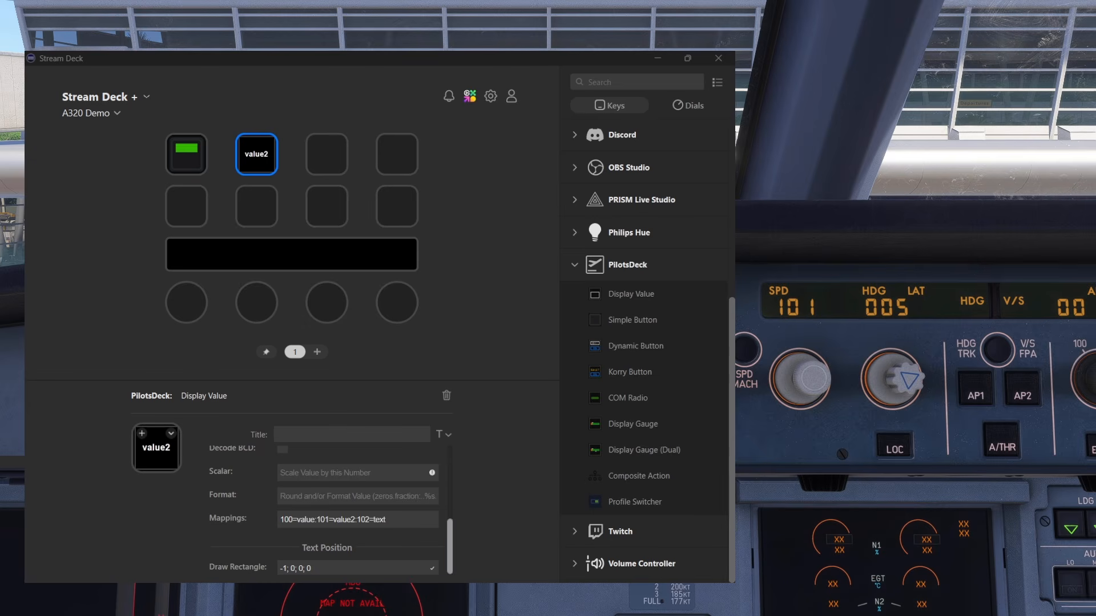
scroll(821, 381, "up", 2)
scroll(799, 381, "down", 1)
Clear all mappings of the Display Value action
left_click(398, 515)
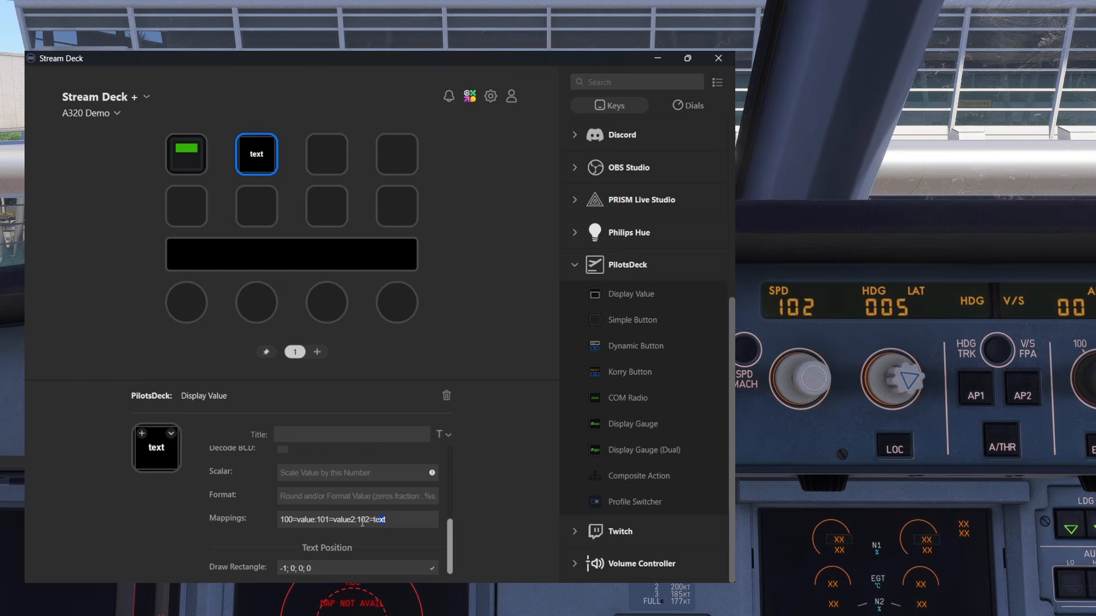
left_click_drag(385, 520, 278, 524)
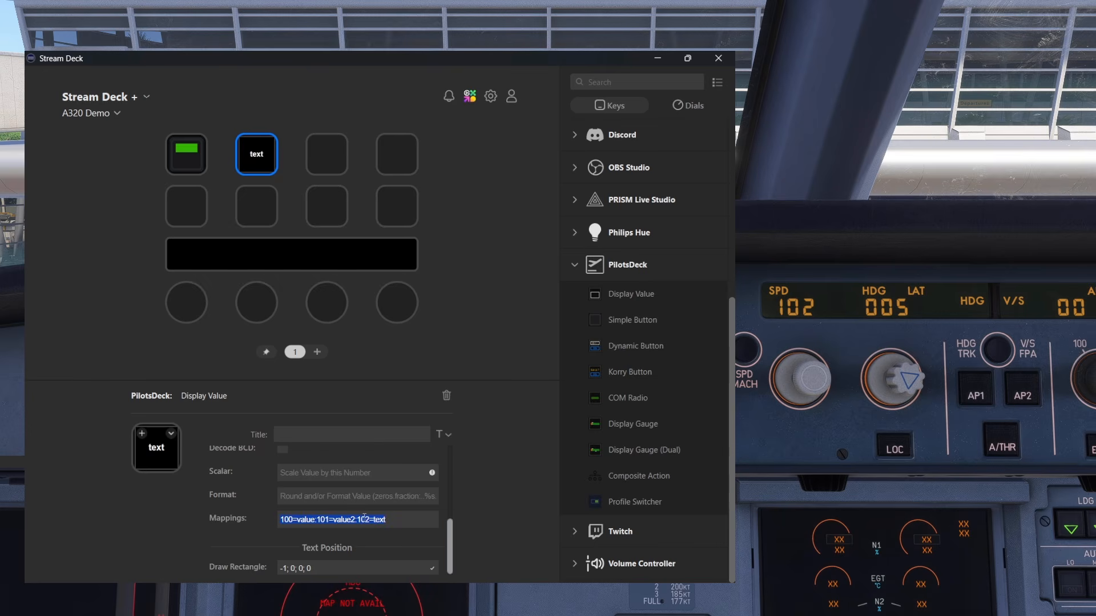
key("BackSpace")
left_click(356, 499)
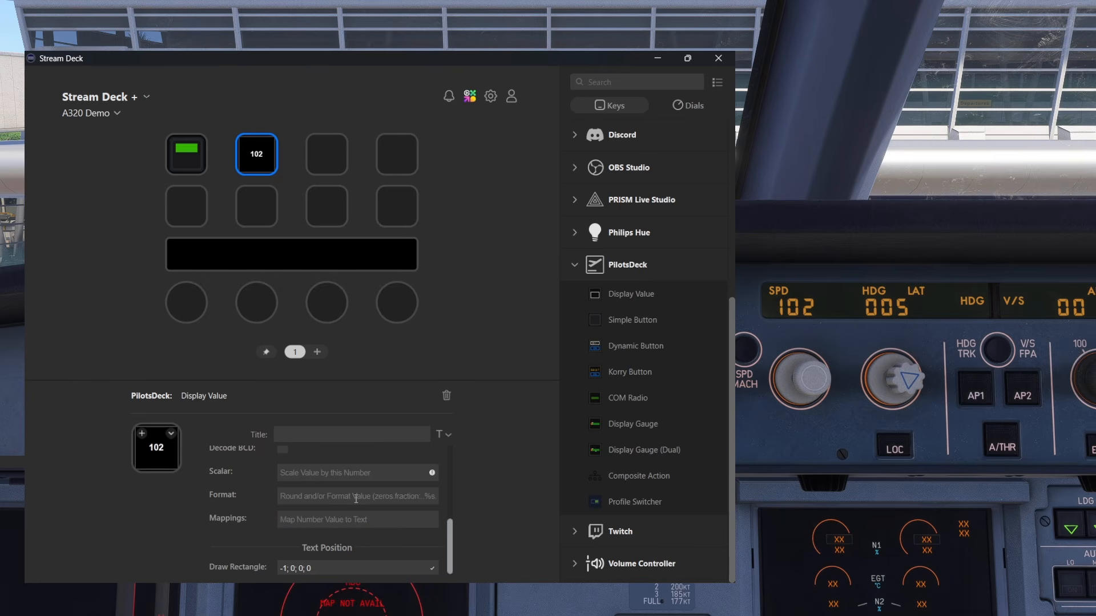
Turn off font inheritance for the Display Value action and set its font to Digital-7
scroll(356, 499, "up", 5)
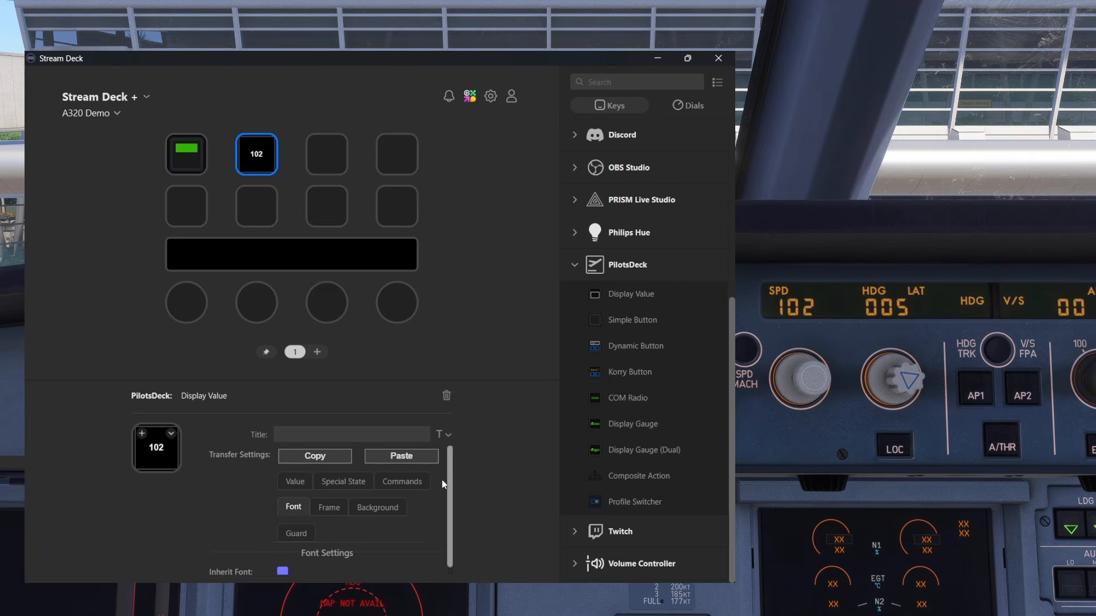
left_click_drag(450, 467, 448, 517)
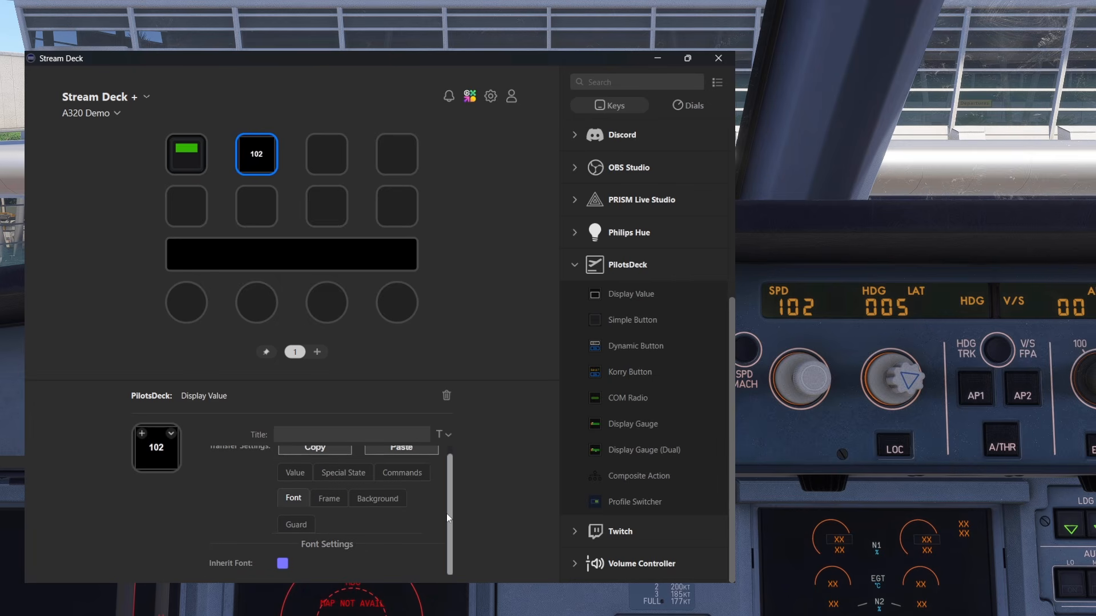
left_click(283, 565)
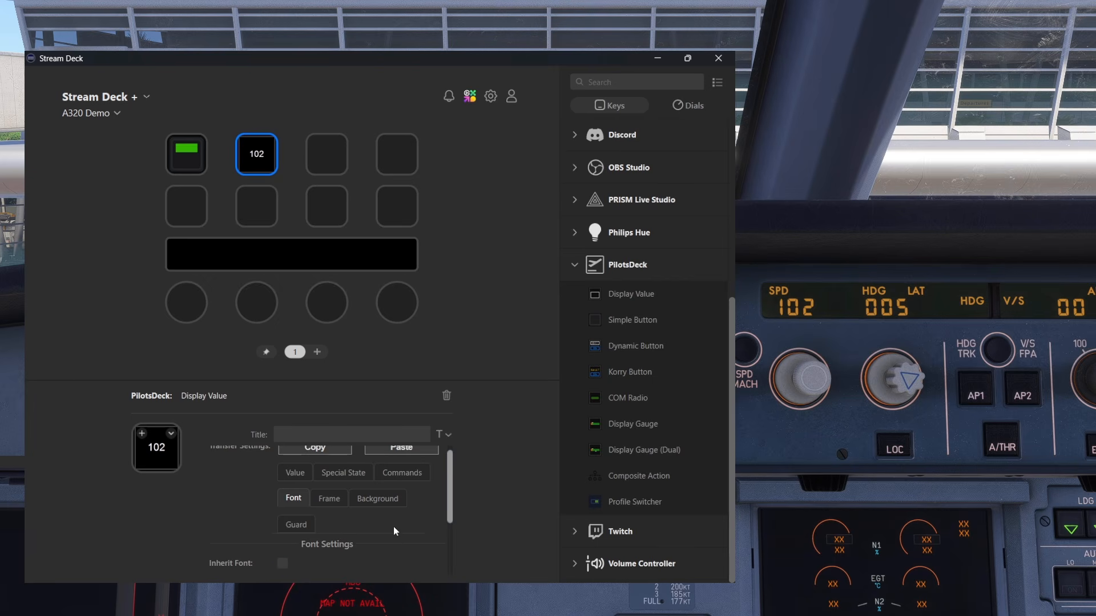
left_click_drag(451, 491, 443, 552)
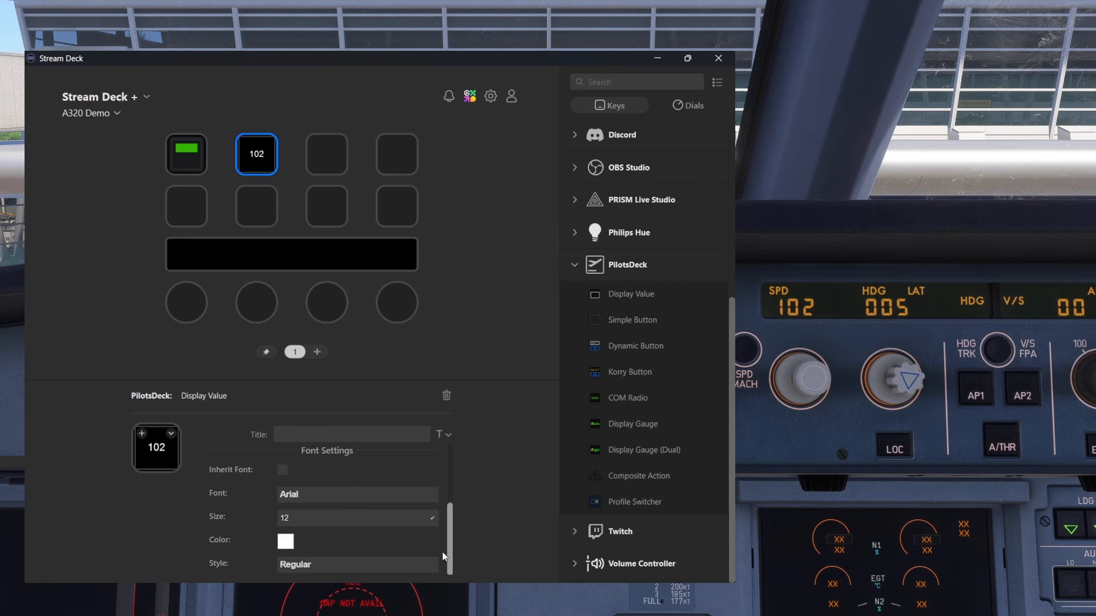
left_click(320, 493)
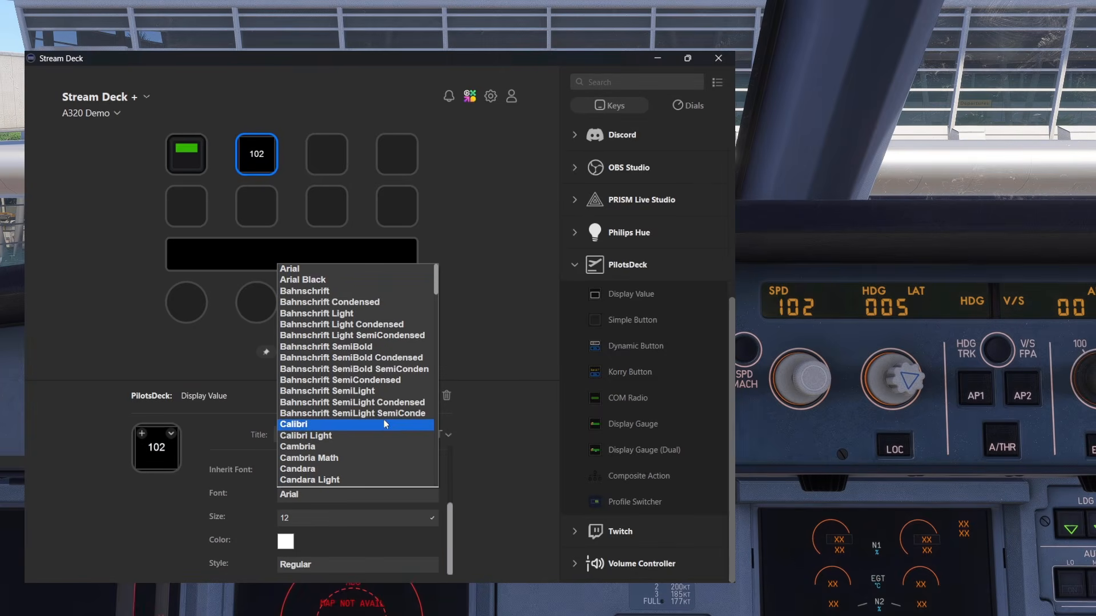
left_click_drag(435, 283, 433, 337)
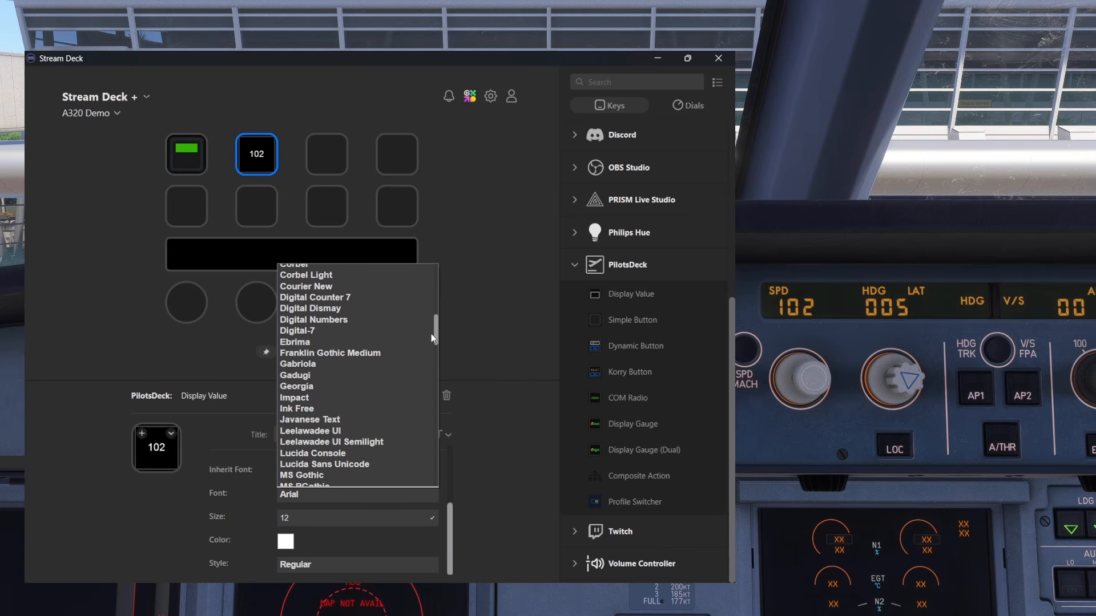
left_click_drag(432, 338, 432, 327)
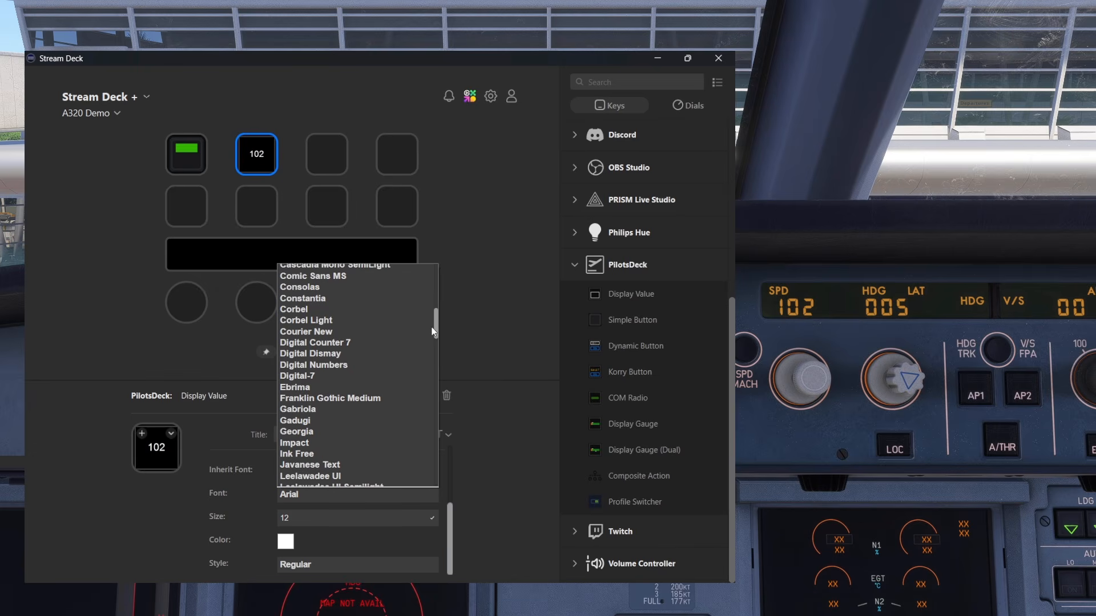
left_click(319, 381)
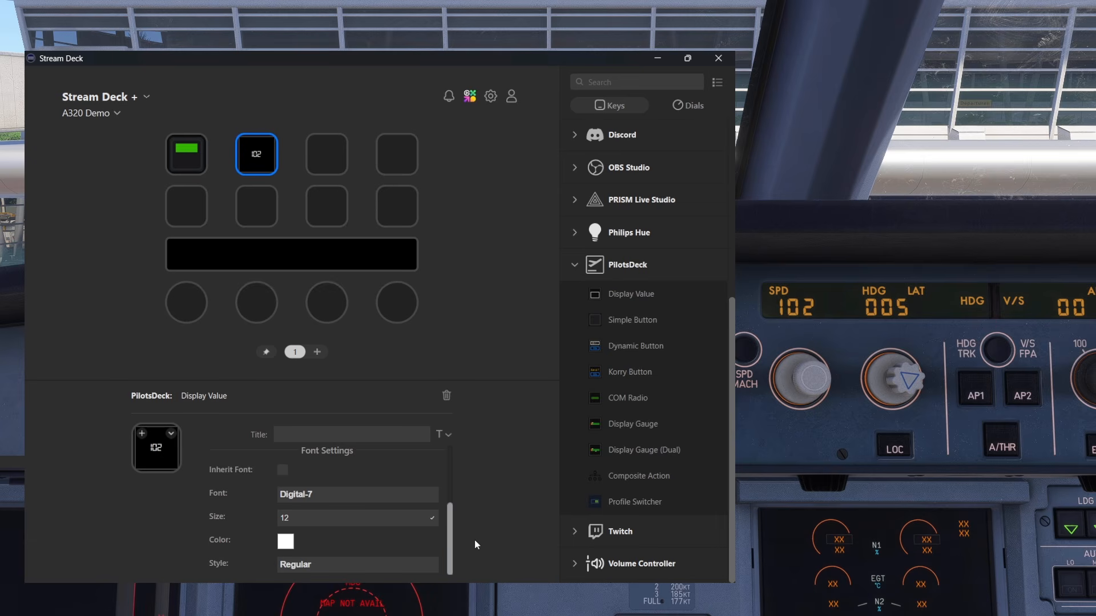
Set the Display Value's font size to 20 and its color to orange #ff8a23
left_click_drag(349, 524, 255, 515)
key("Return")
left_click(286, 541)
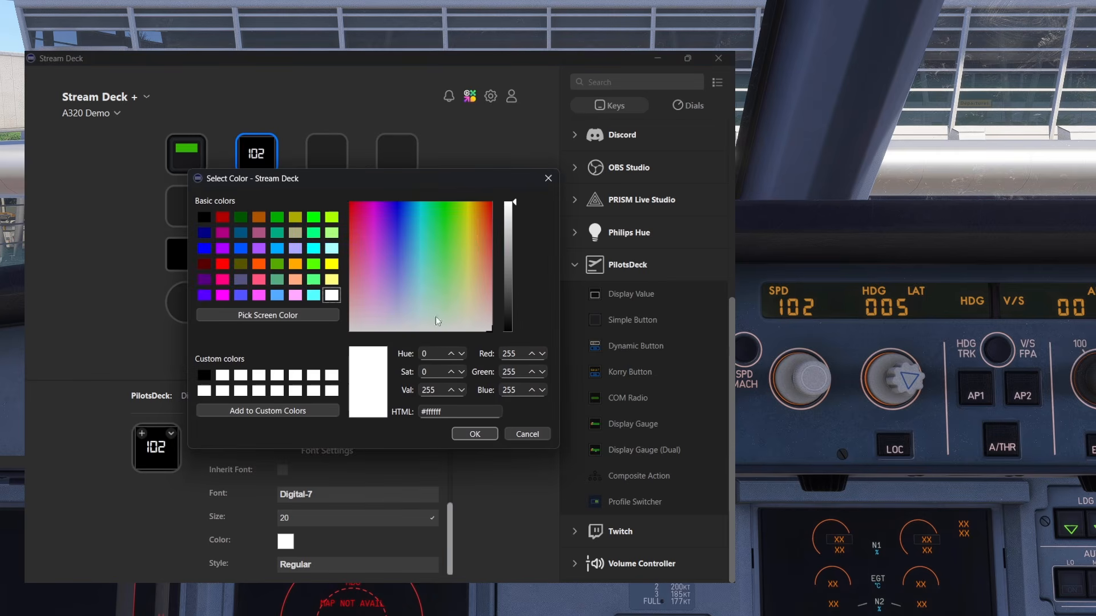
left_click_drag(473, 232, 480, 220)
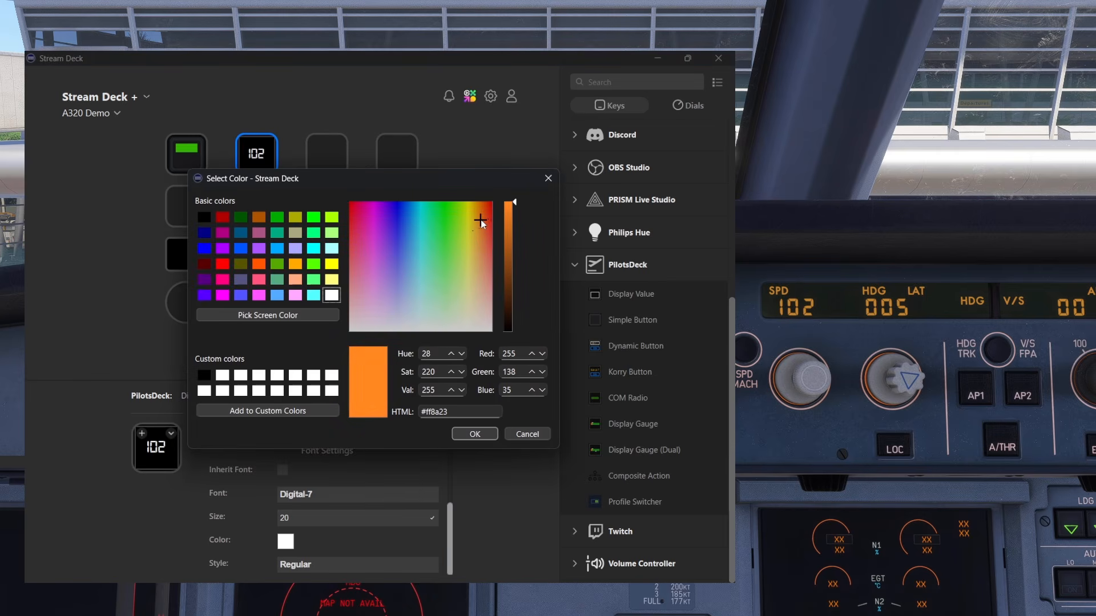
left_click(481, 433)
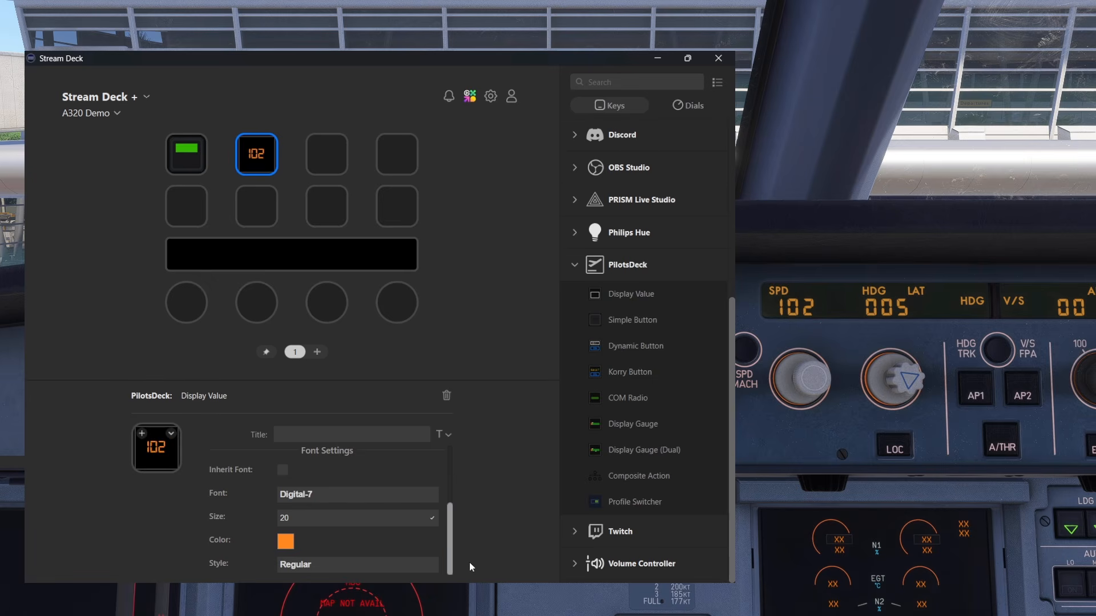
Try the Bold font style on the displayed speed, and return the style to Regular
left_click(337, 566)
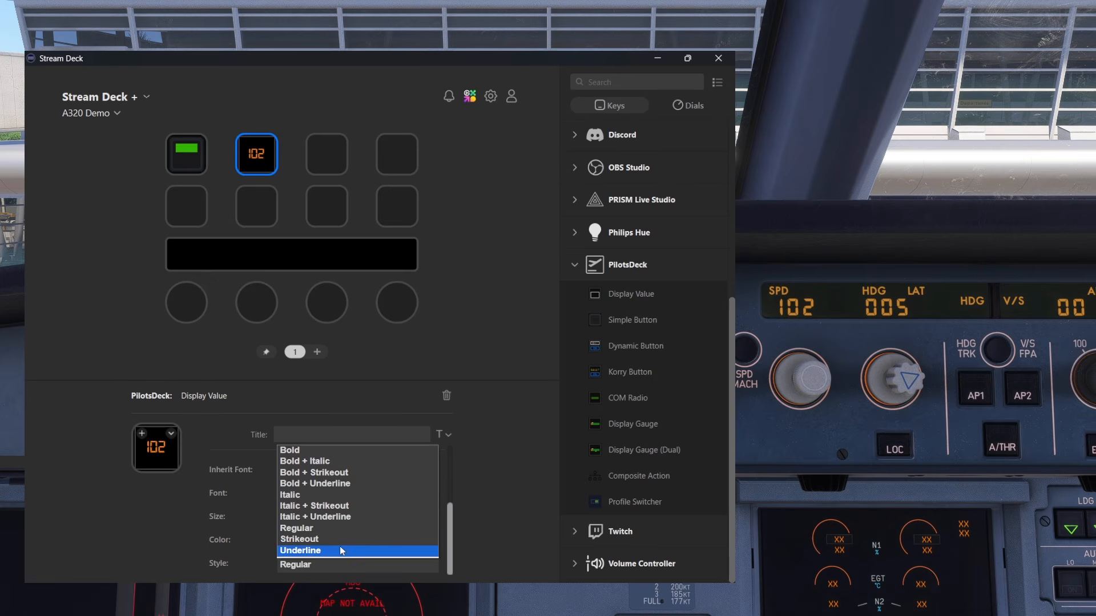
left_click(318, 452)
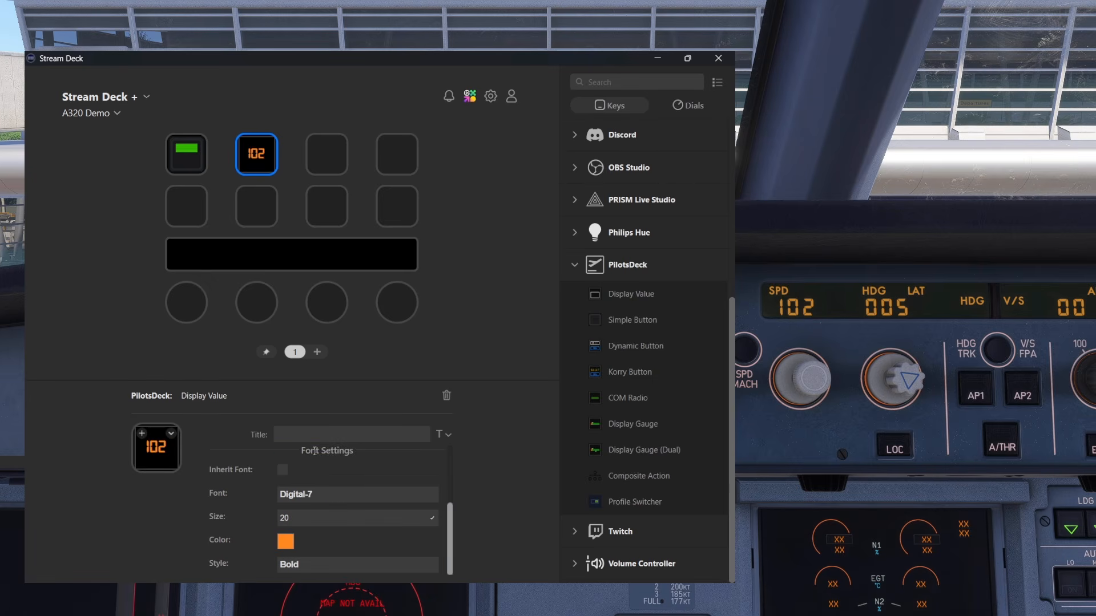
left_click(335, 560)
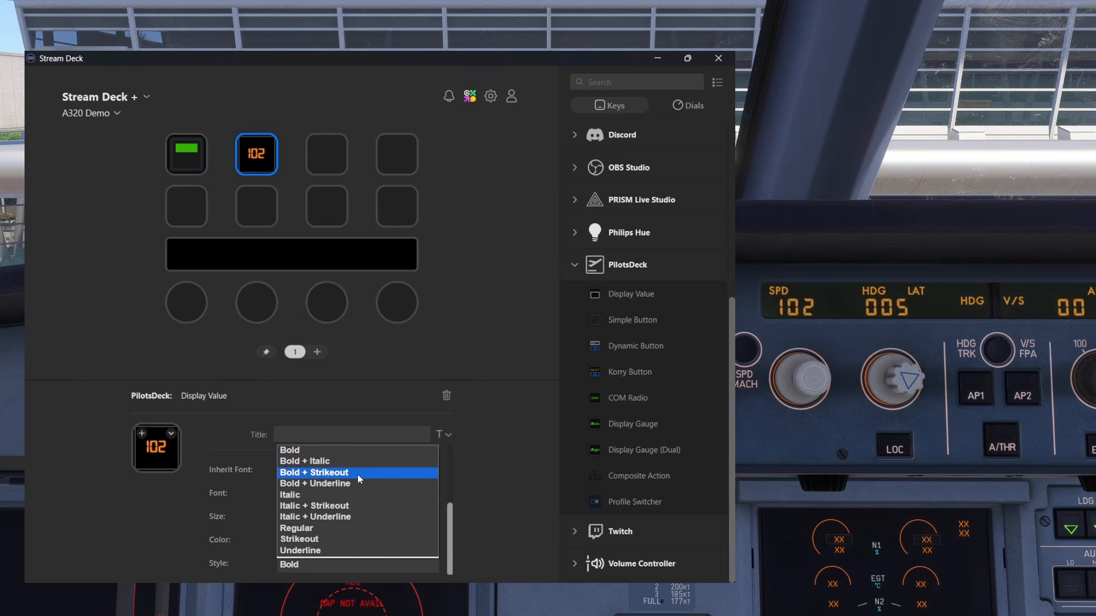
left_click(329, 529)
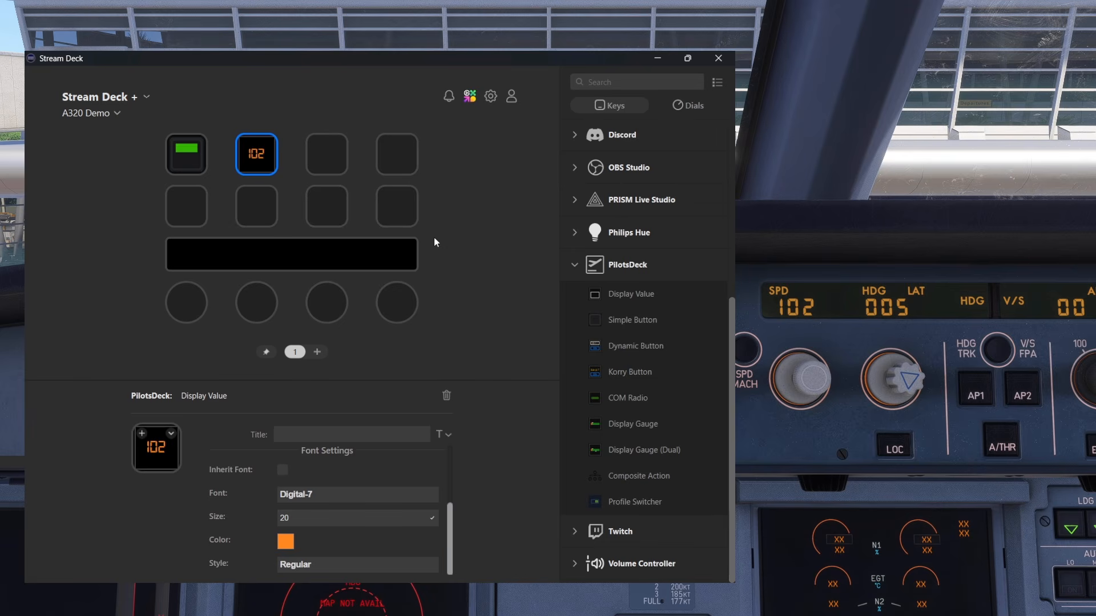
Enable the Display Value's Special State and set its trigger value to 110
scroll(451, 456, "up", 3)
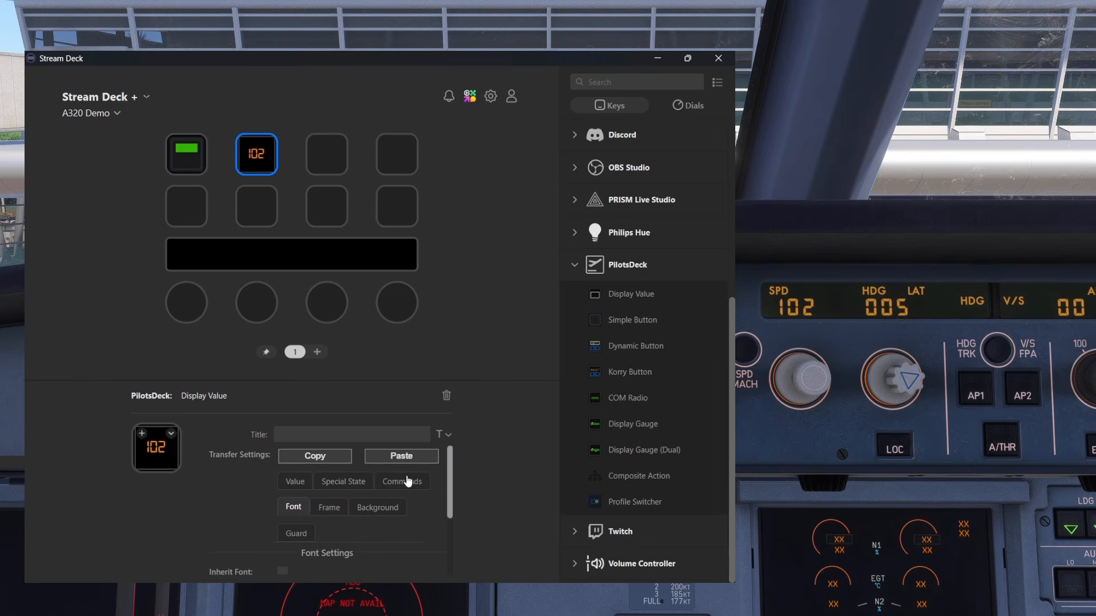
left_click(350, 483)
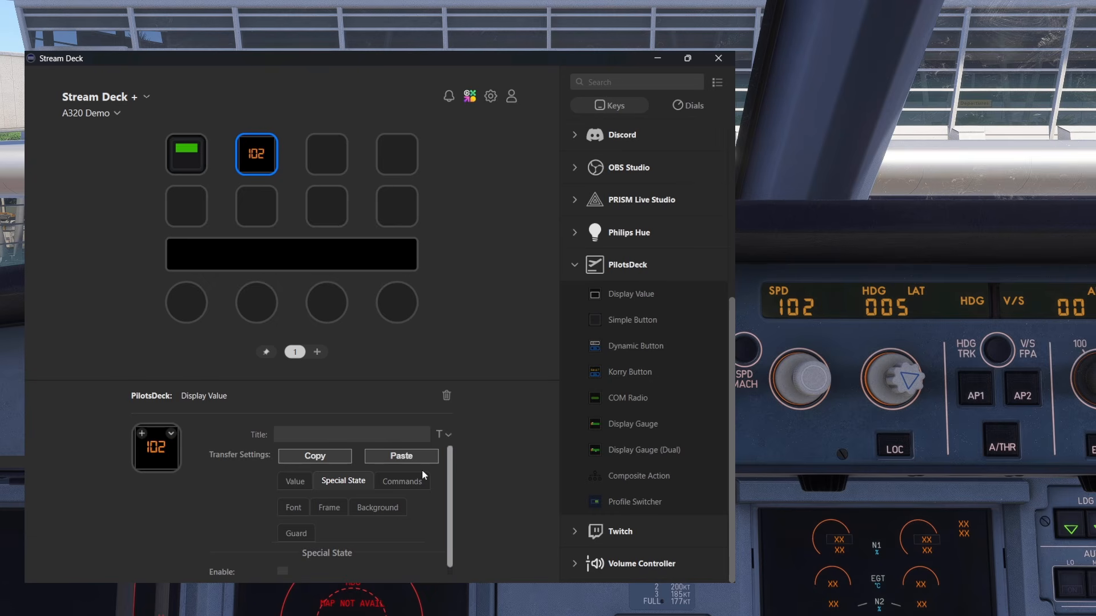
scroll(453, 491, "down", 1)
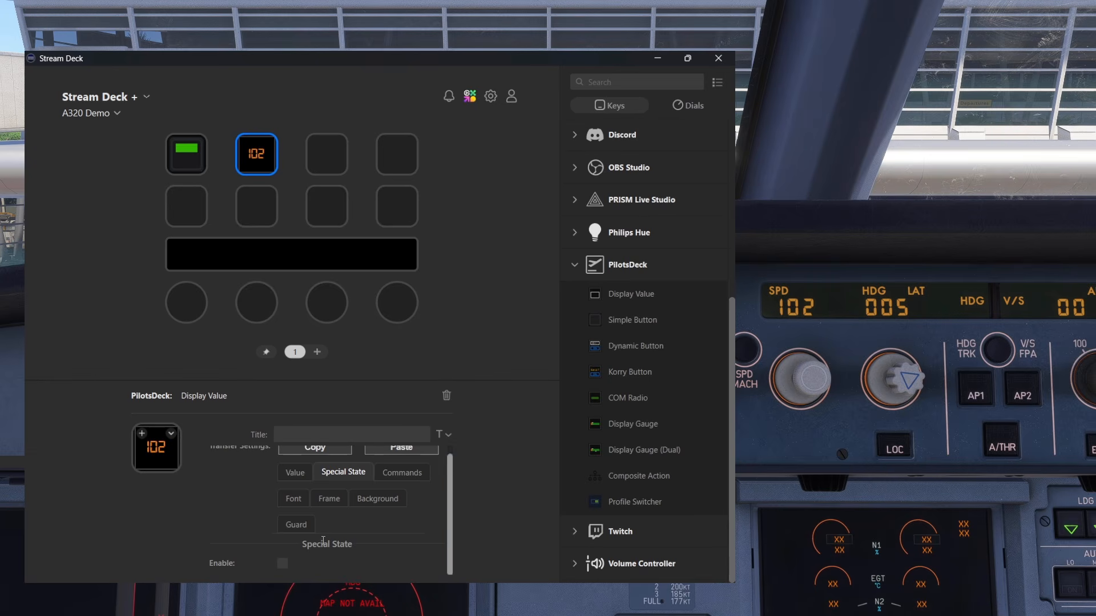
left_click(283, 564)
left_click_drag(454, 473, 448, 516)
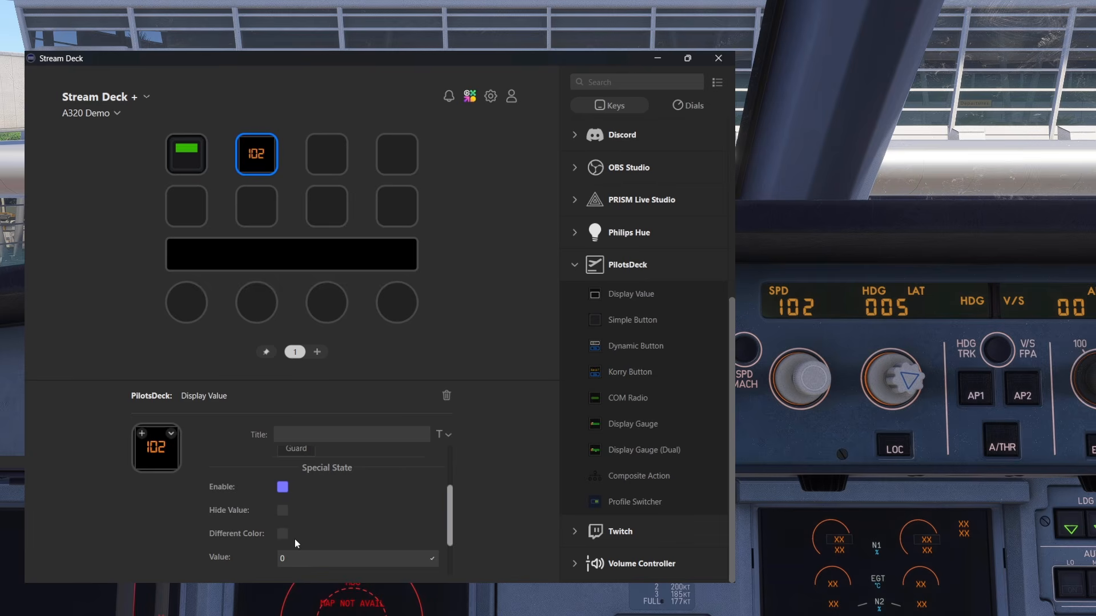
double_click(280, 559)
type("110")
scroll(311, 561, "down", 1)
scroll(343, 518, "up", 1)
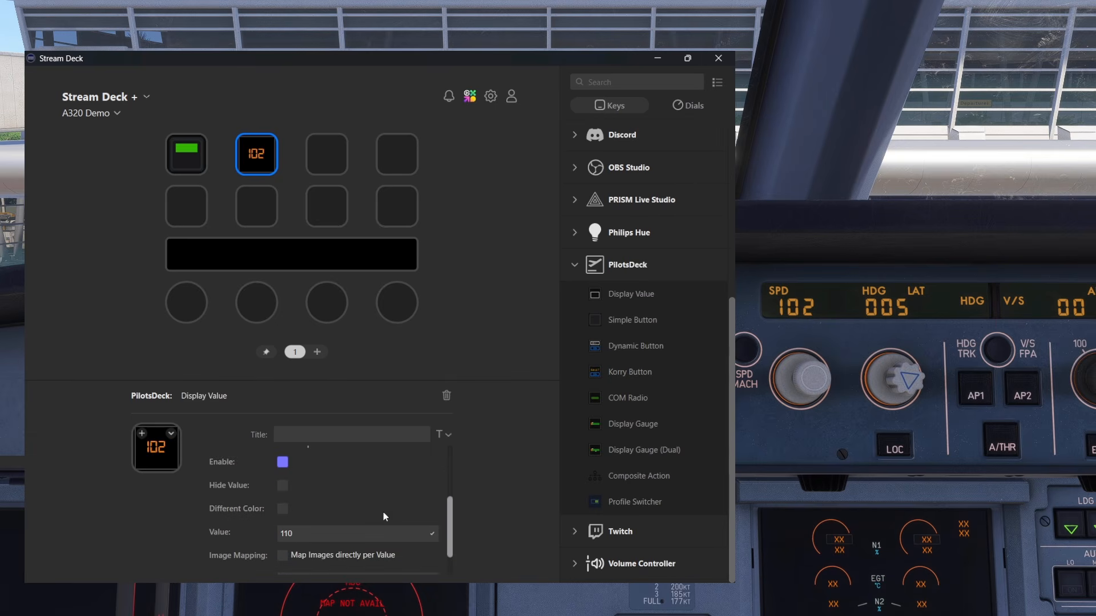
Enable Hide Value for the Special State, and turn the cockpit speed up to 110 to test it
scroll(449, 509, "up", 1)
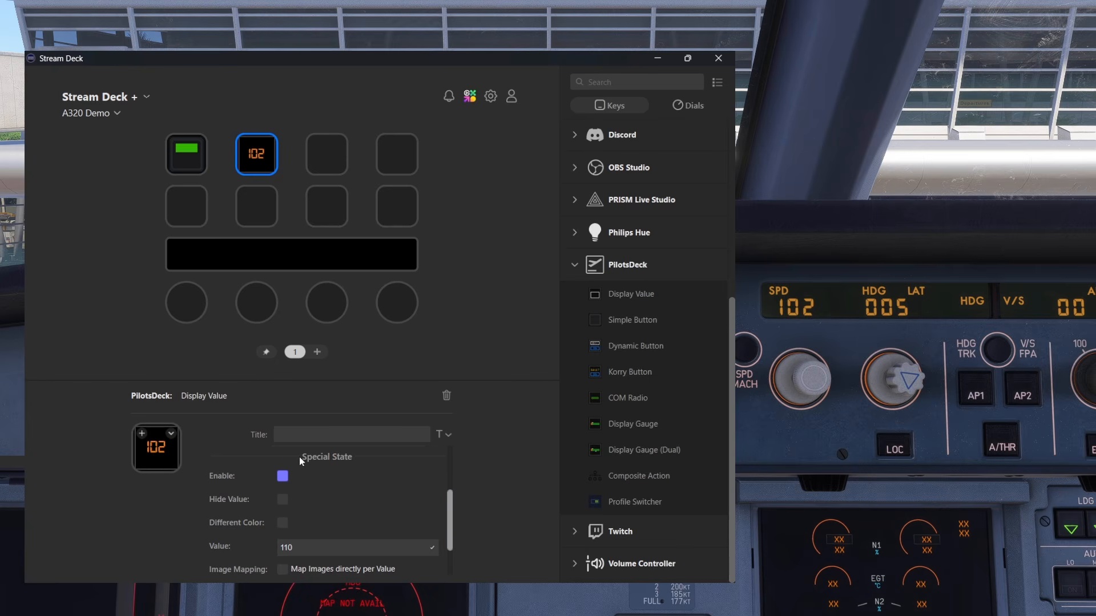
left_click(283, 500)
left_click(816, 375)
scroll(824, 379, "up", 5)
scroll(824, 379, "up", 3)
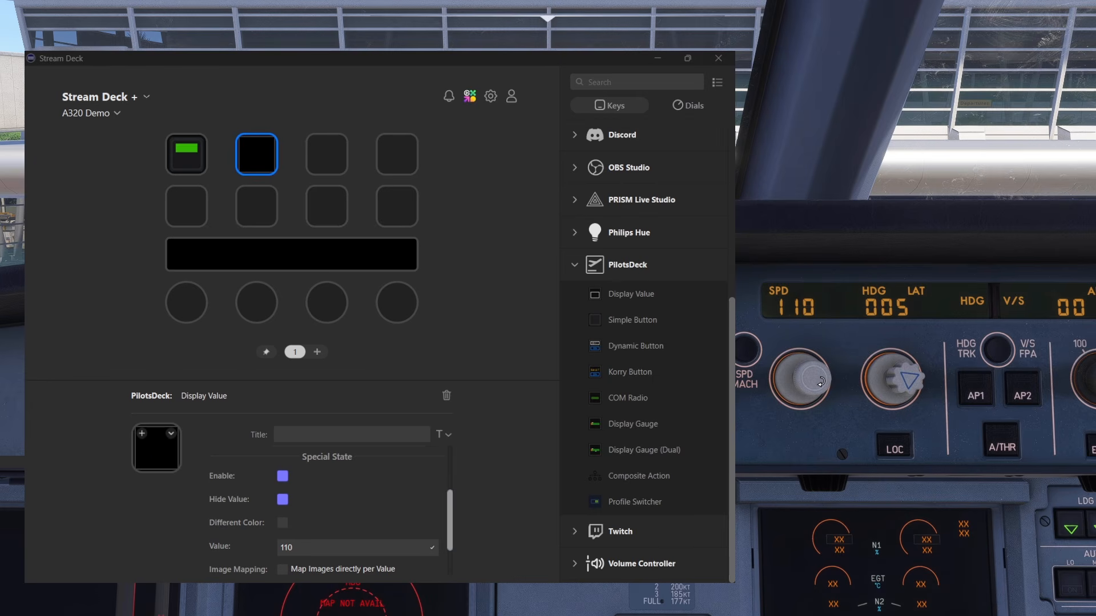
Try showing the Special State in green #69ff29 with Different Color instead of Hide Value, and disable Different Color again
left_click(282, 501)
left_click(285, 523)
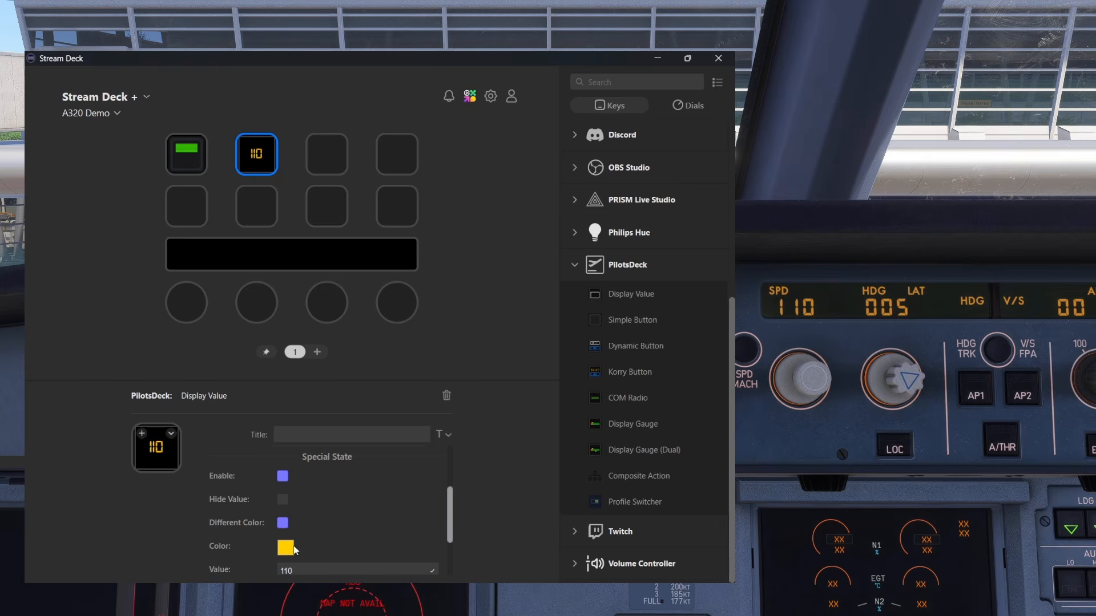
left_click(285, 549)
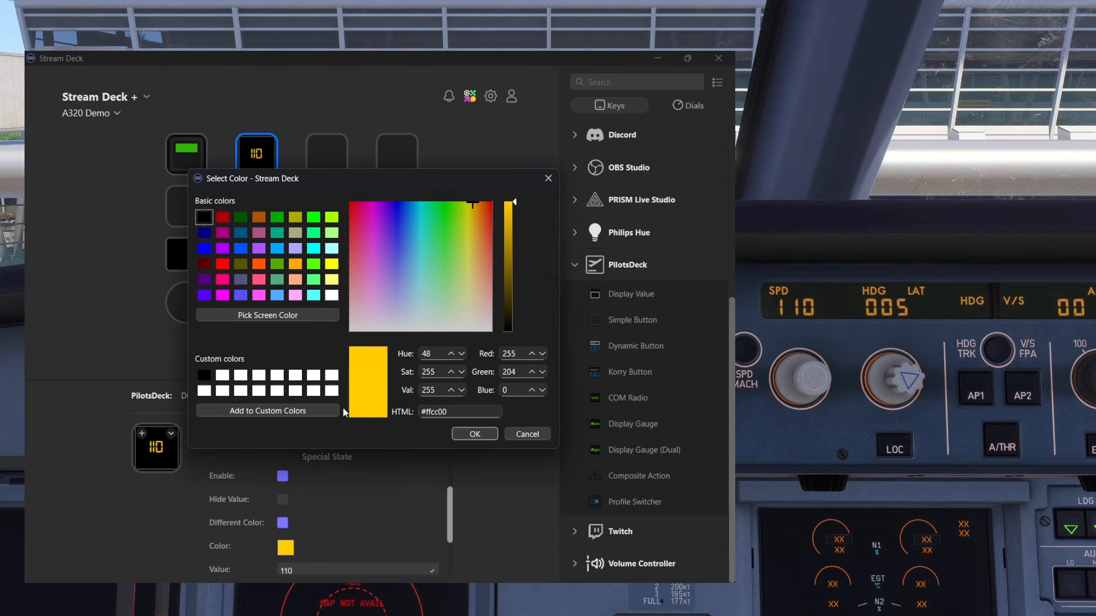
left_click(450, 222)
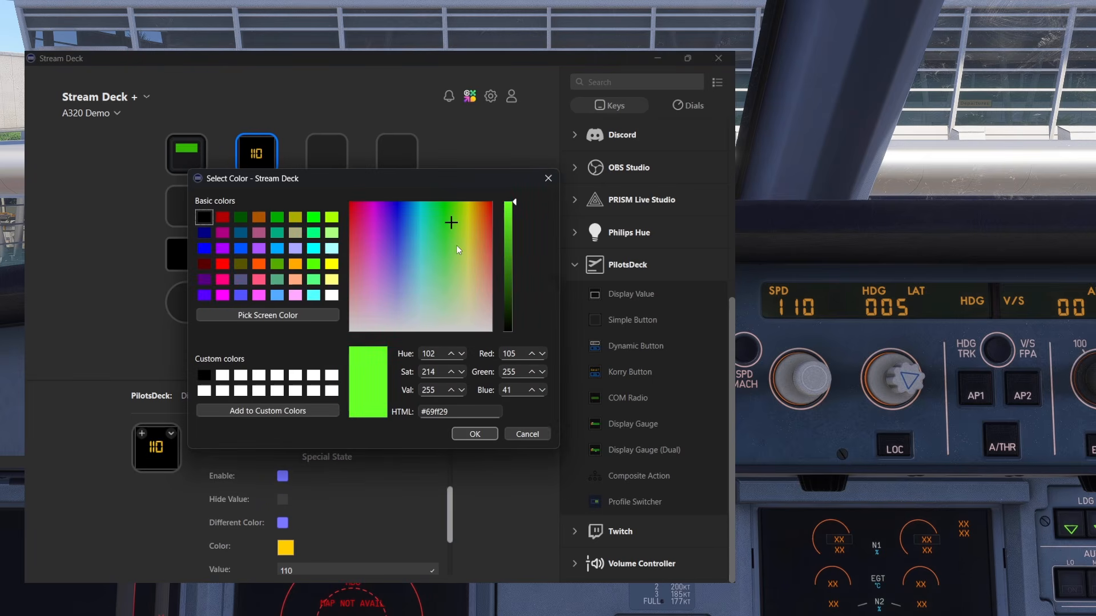
left_click(473, 435)
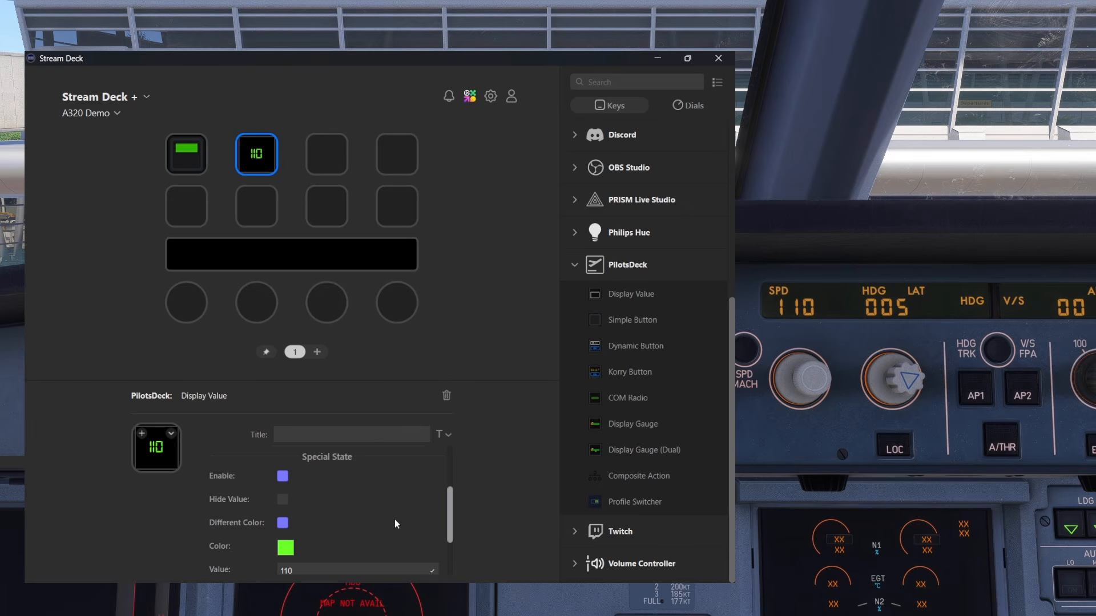
scroll(409, 514, "down", 1)
left_click(328, 481)
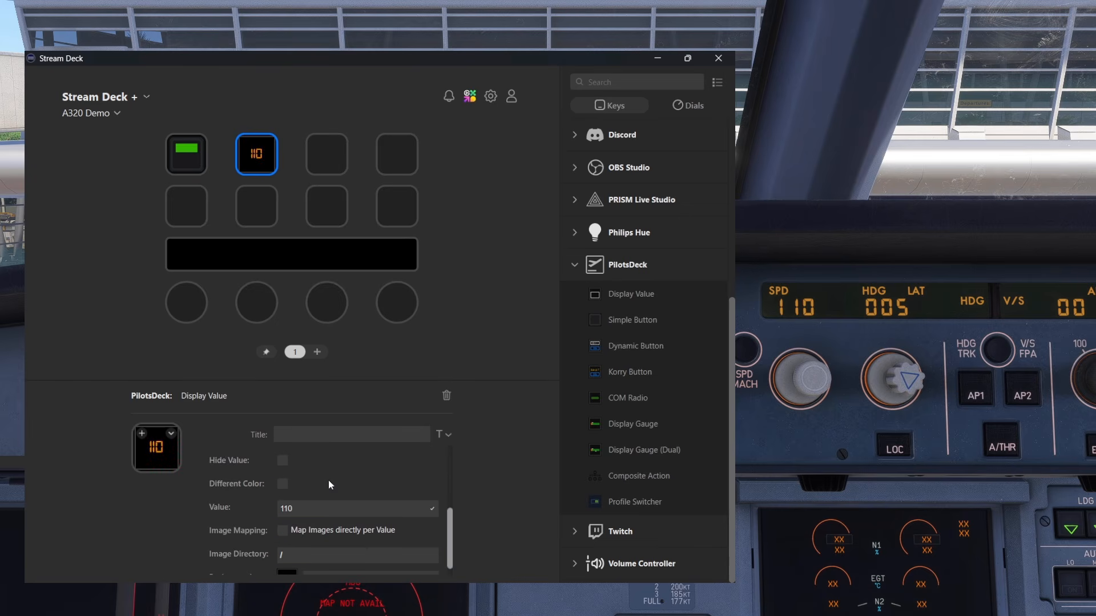
Enable Hide Value for the Display Value's Special State and set its background image to Error
scroll(330, 479, "down", 1)
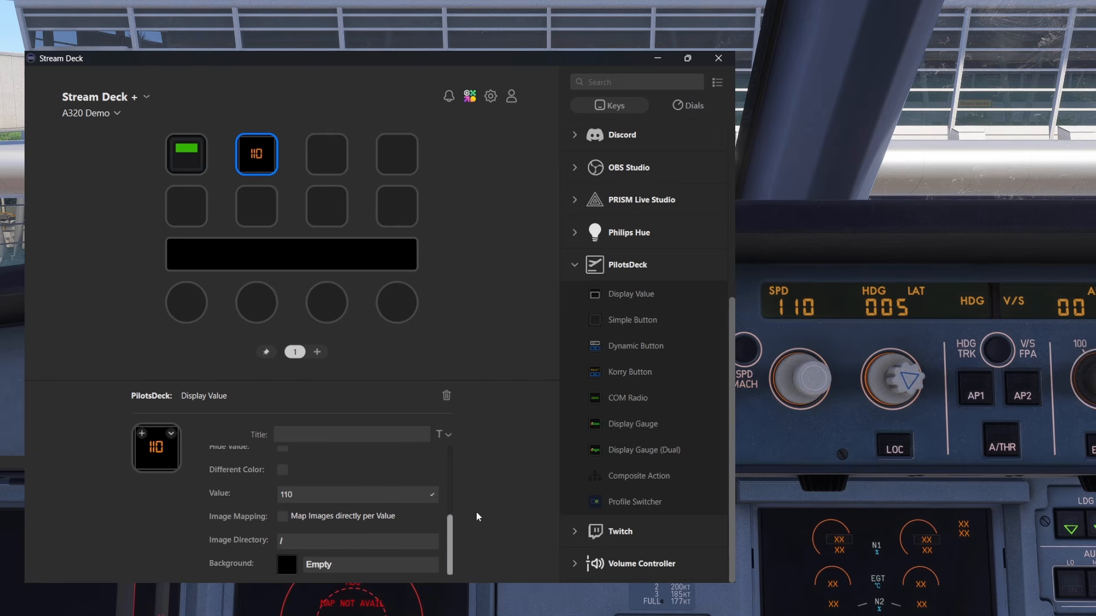
scroll(301, 494, "up", 1)
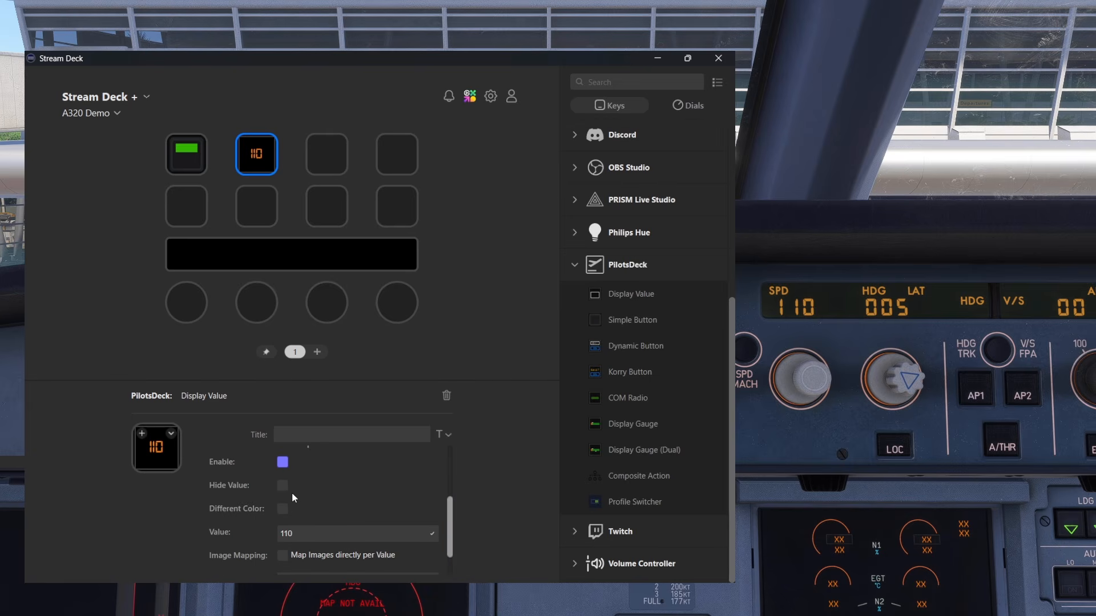
left_click(284, 489)
scroll(453, 517, "down", 1)
left_click_drag(454, 517, 451, 543)
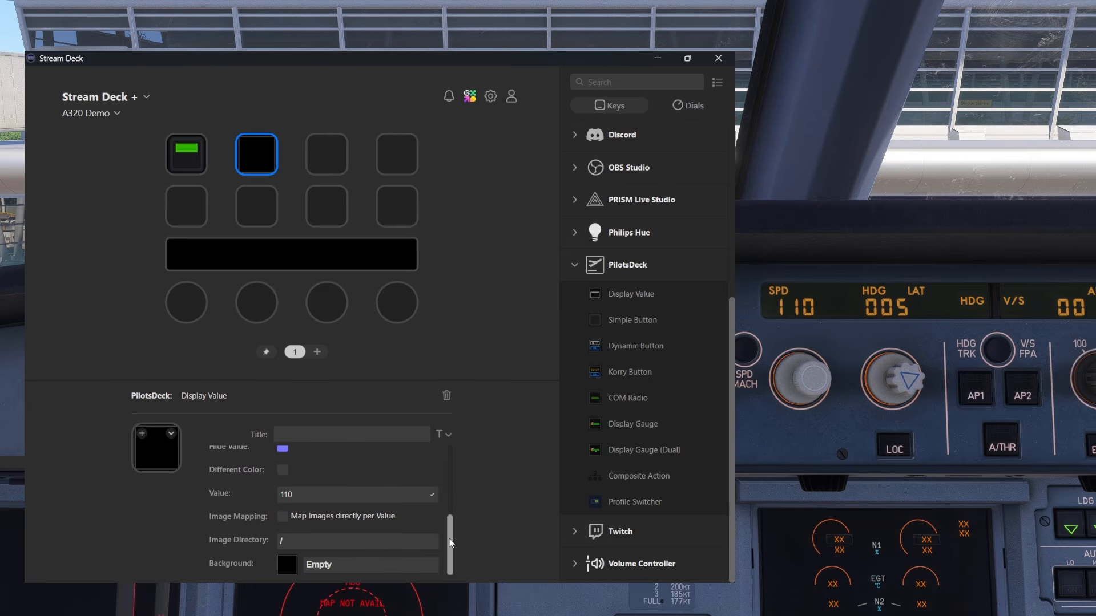
left_click(332, 564)
scroll(369, 497, "down", 1)
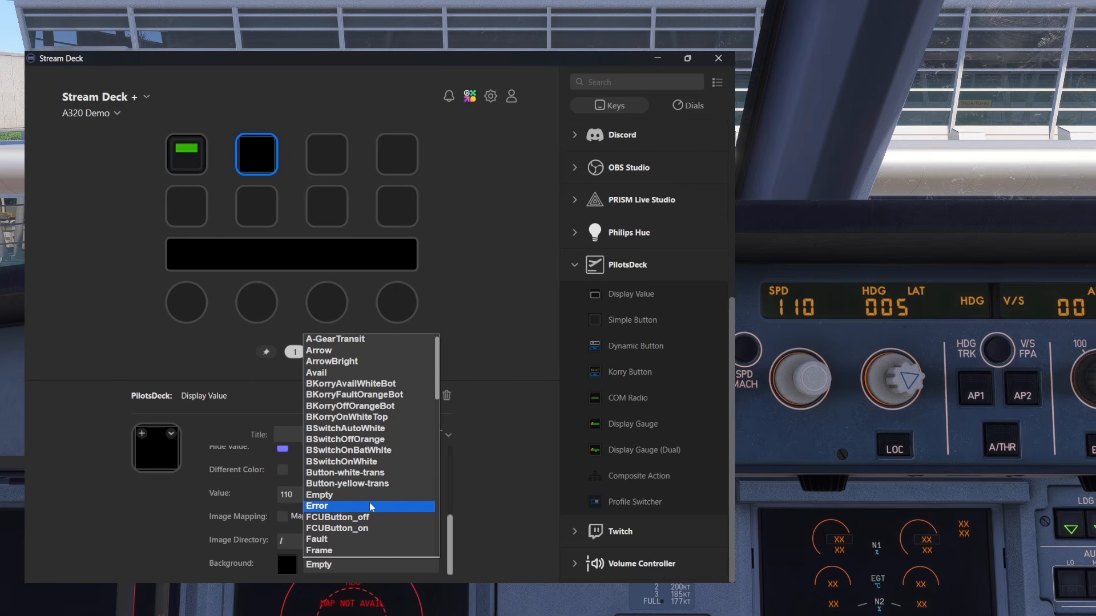
left_click(370, 506)
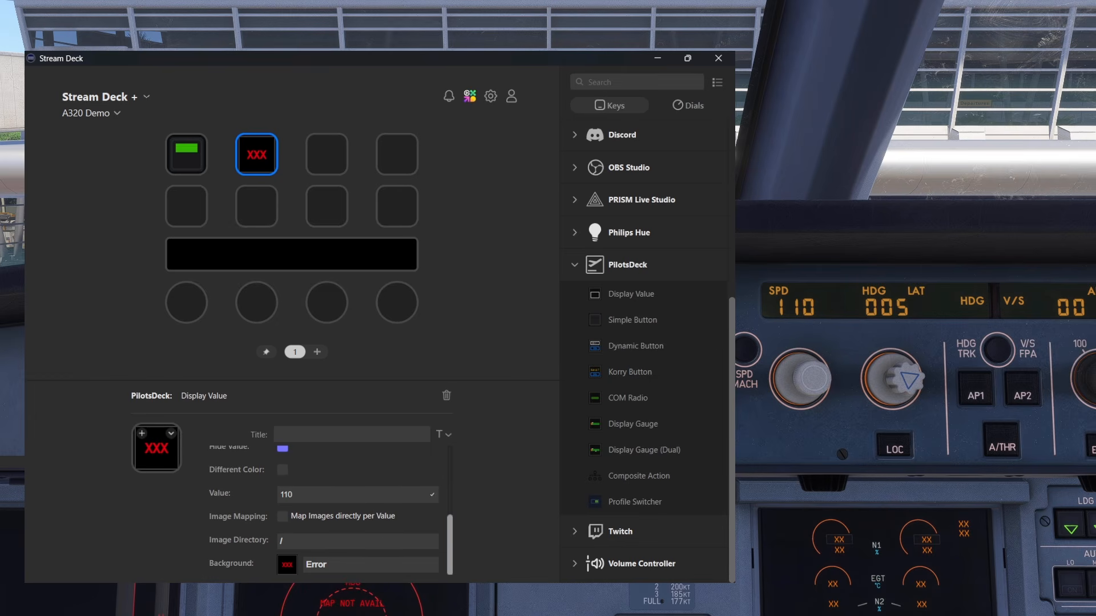
Turn the cockpit speed down and up around 110 to test the Special State's Error image
scroll(829, 383, "down", 2)
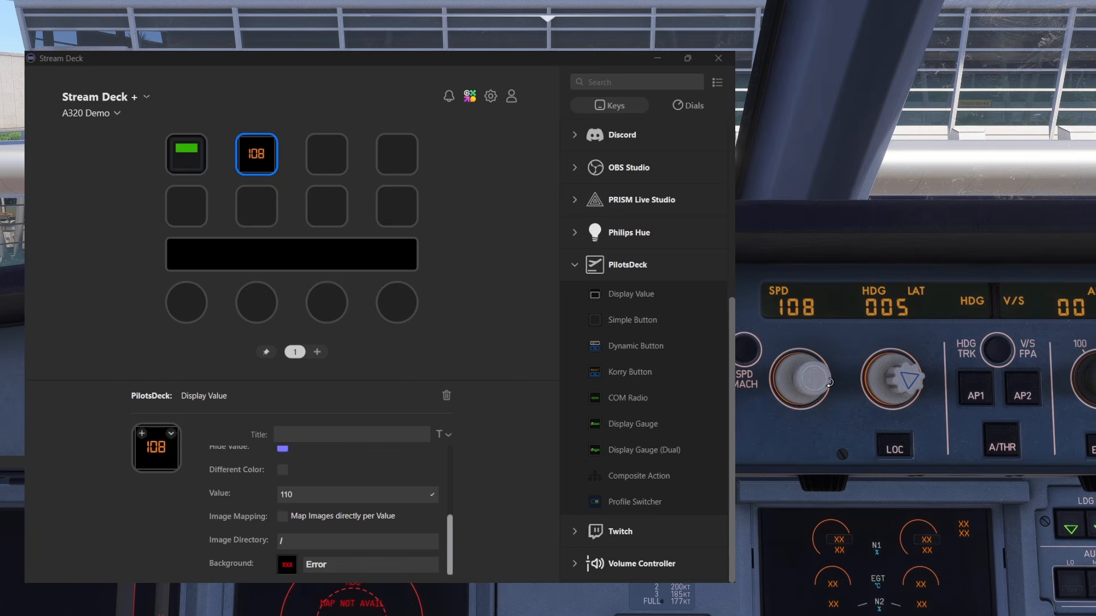
scroll(829, 382, "up", 4)
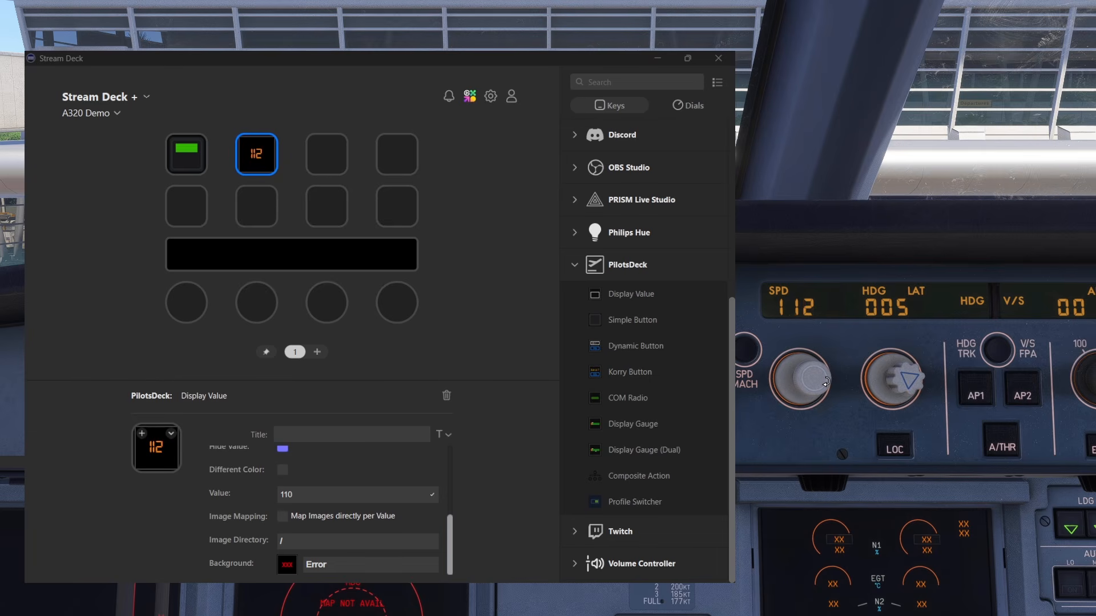
scroll(799, 381, "down", 3)
scroll(799, 381, "up", 1)
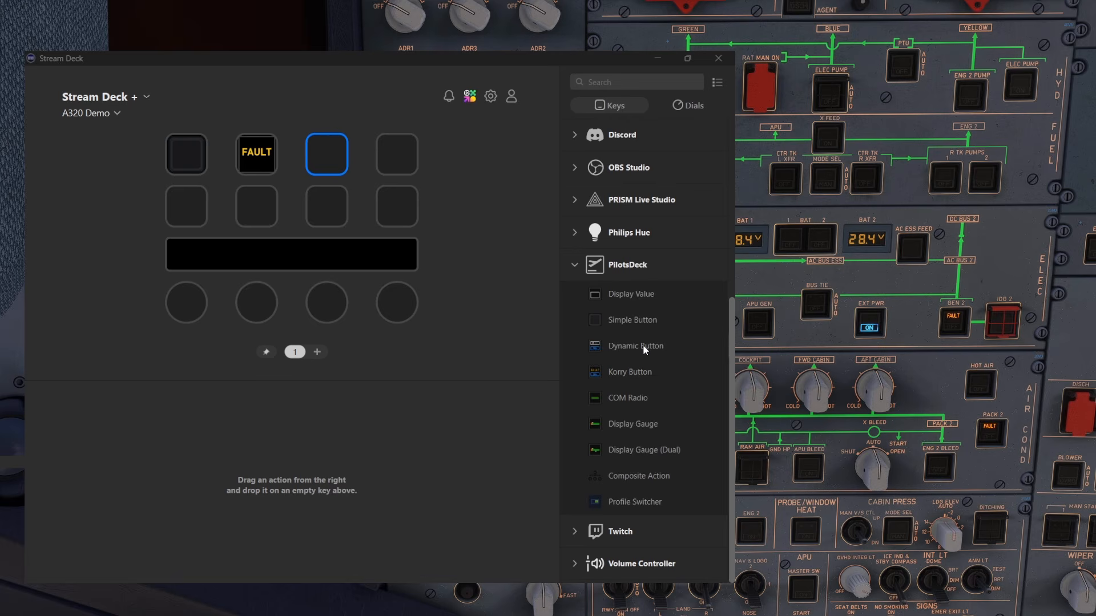
Add a PilotsDeck Dynamic Button to the third key of the first row and look over its On/Off States settings
left_click_drag(644, 349, 329, 149)
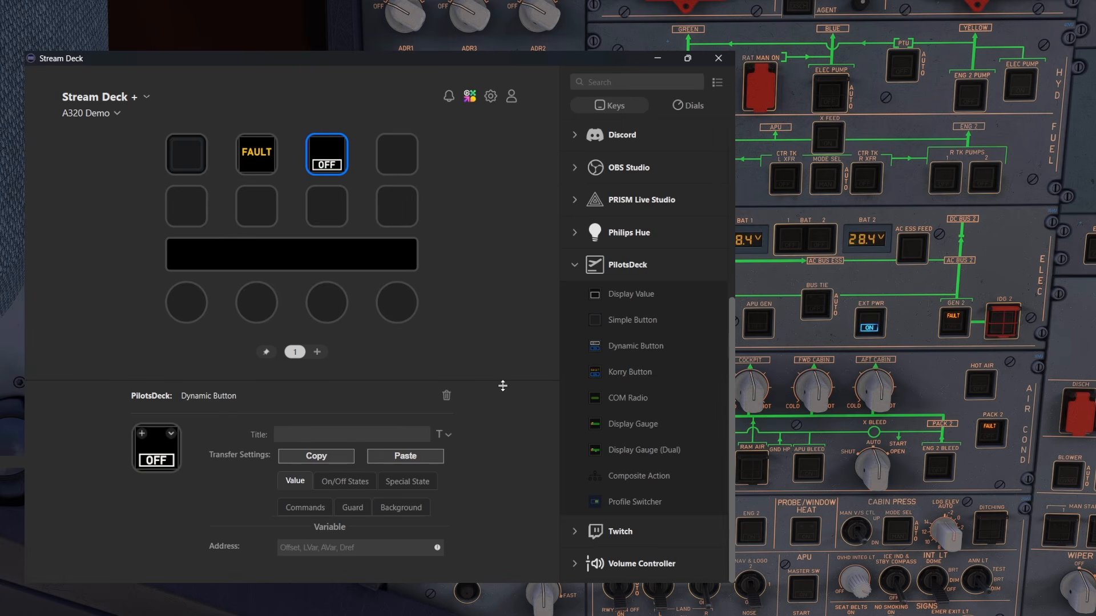
left_click(341, 483)
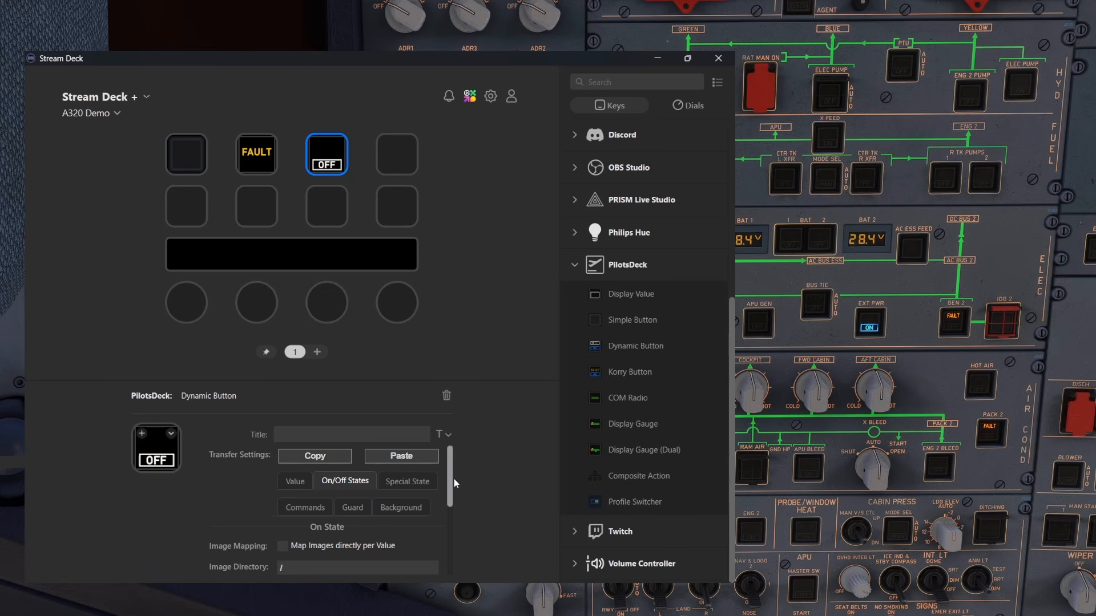
left_click_drag(448, 472, 458, 502)
left_click(299, 457)
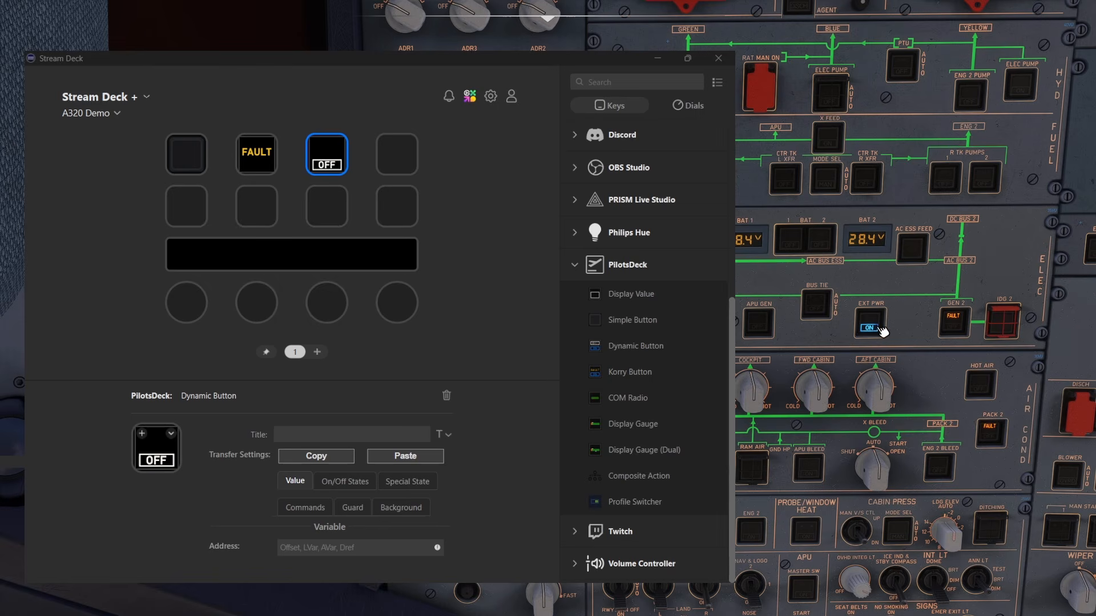
Paste the external power variable into the Dynamic Button's variable address
left_click(338, 542)
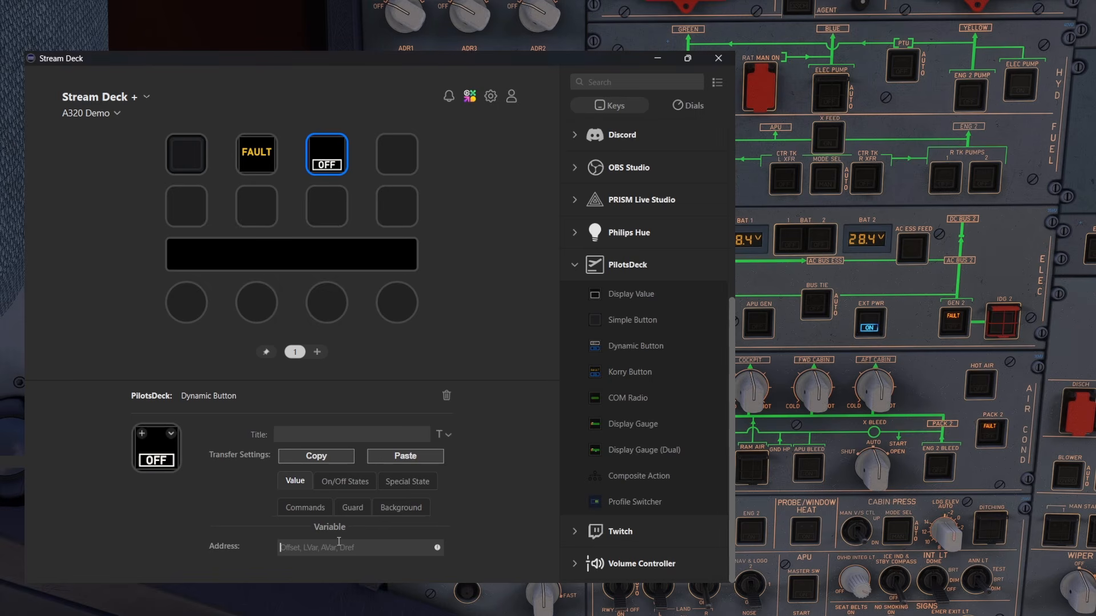
type("(A:EXTERNAL POWER ON, Bool)")
double_click(385, 548)
left_click(407, 548)
Set the On Value to 1 in the Dynamic Button's On State
left_click(355, 484)
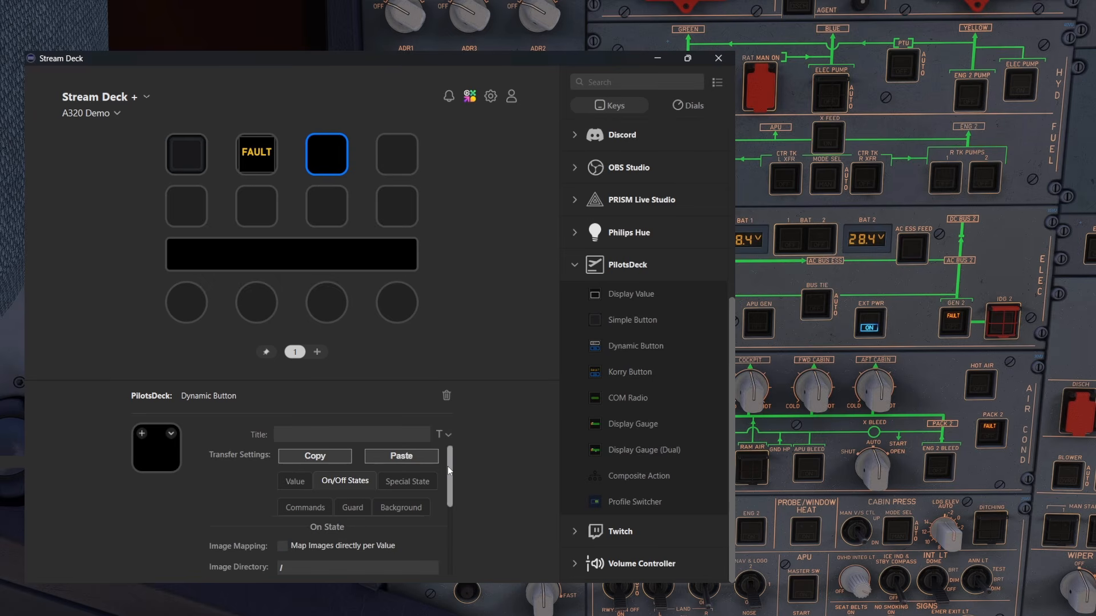
mouse_move(448, 466)
left_mouse_down()
mouse_move(448, 487)
mouse_move(449, 479)
left_mouse_up()
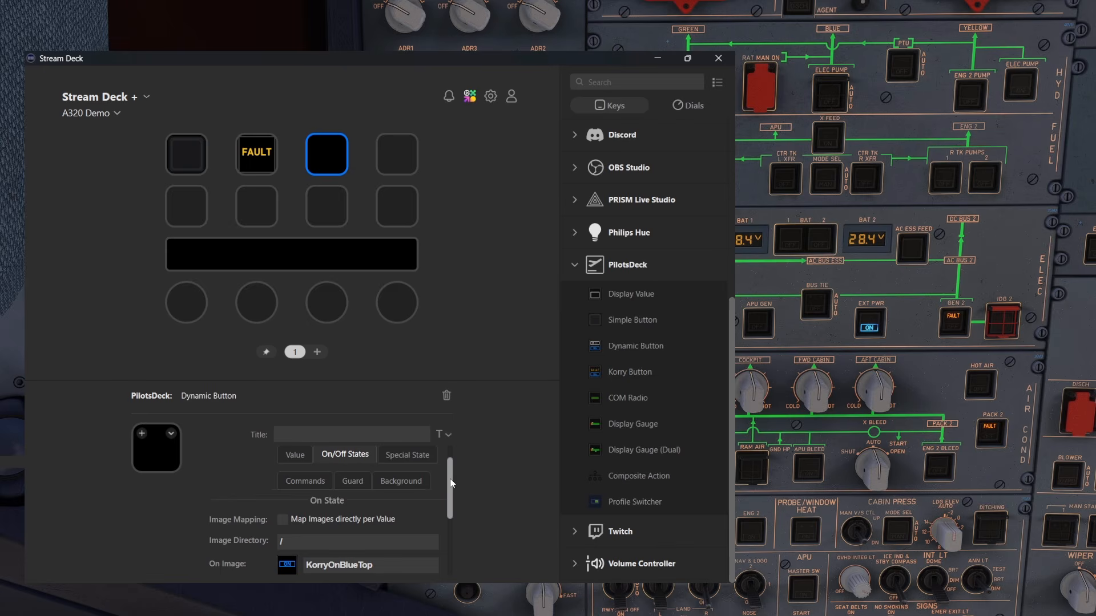
left_click_drag(451, 484, 309, 511)
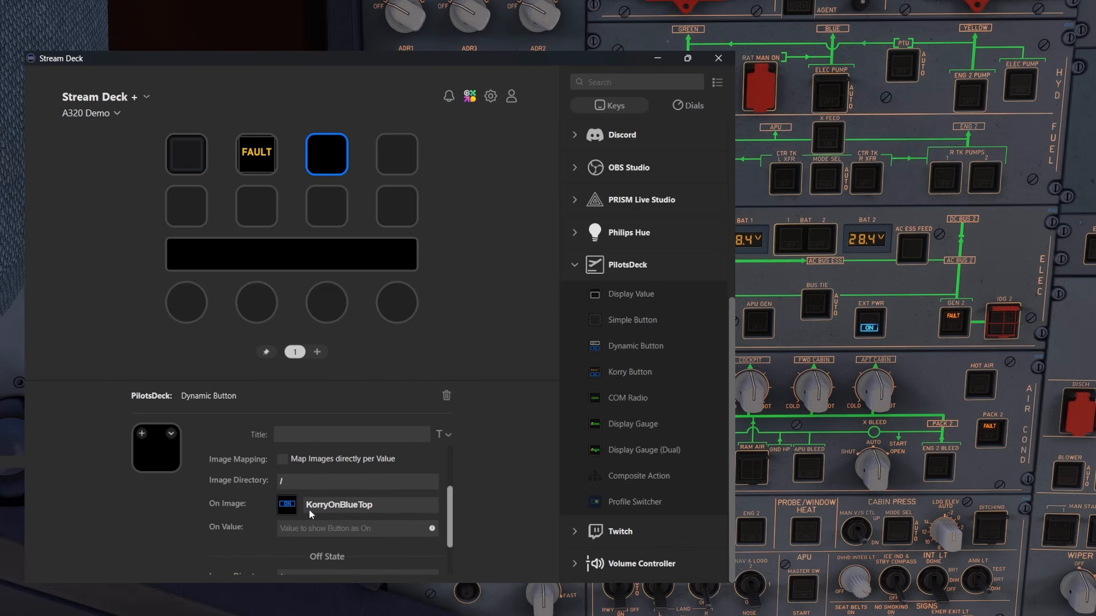
left_click(282, 529)
type("1")
Set the Off Value to 0 in the Dynamic Button's Off State
scroll(453, 515, "down", 2)
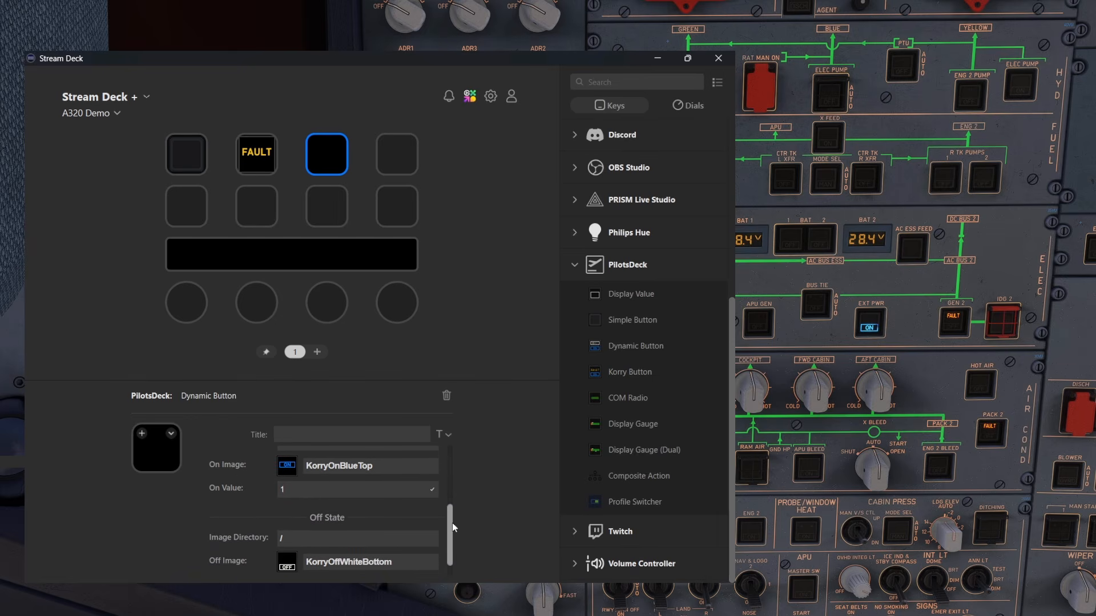
scroll(452, 523, "down", 1)
left_click(351, 563)
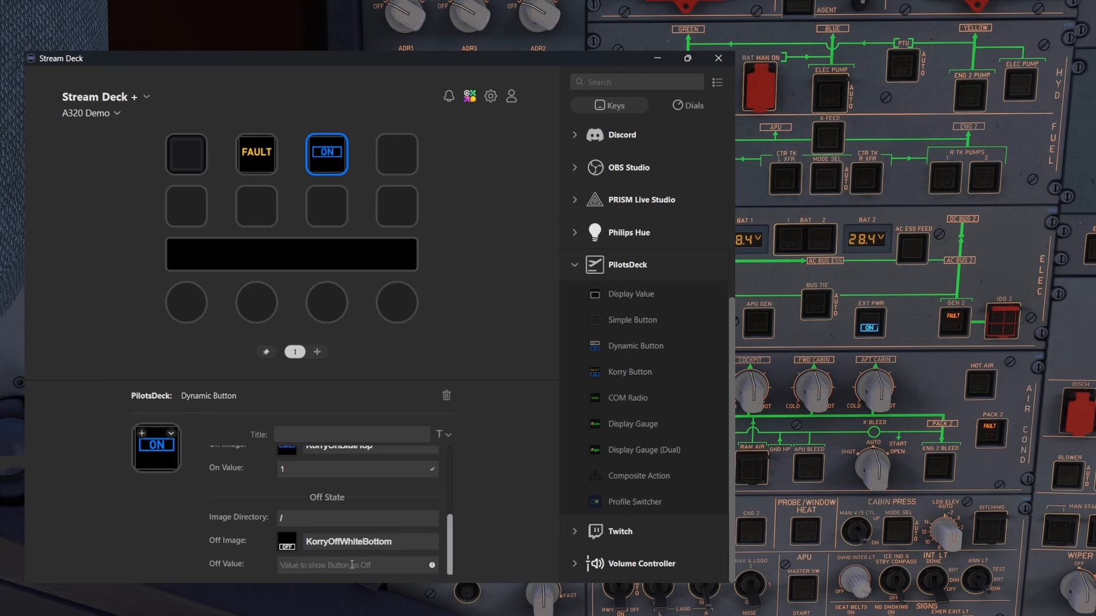
type("0")
left_click(338, 521)
scroll(382, 485, "up", 1)
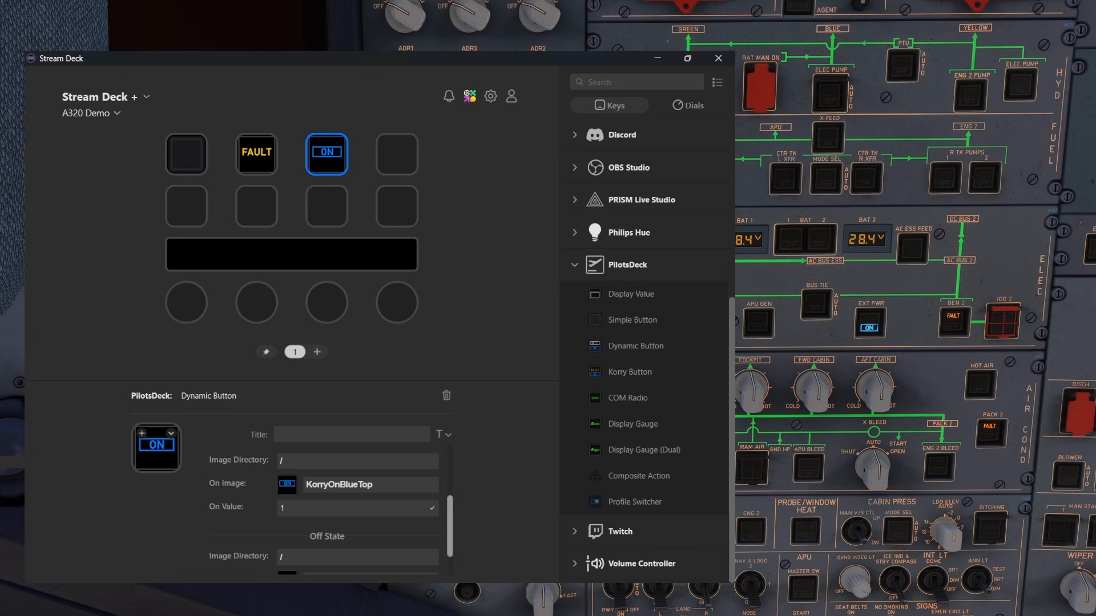
Switch the cockpit's EXT PWR off and back on to test the Dynamic Button's on and off images
left_click(871, 338)
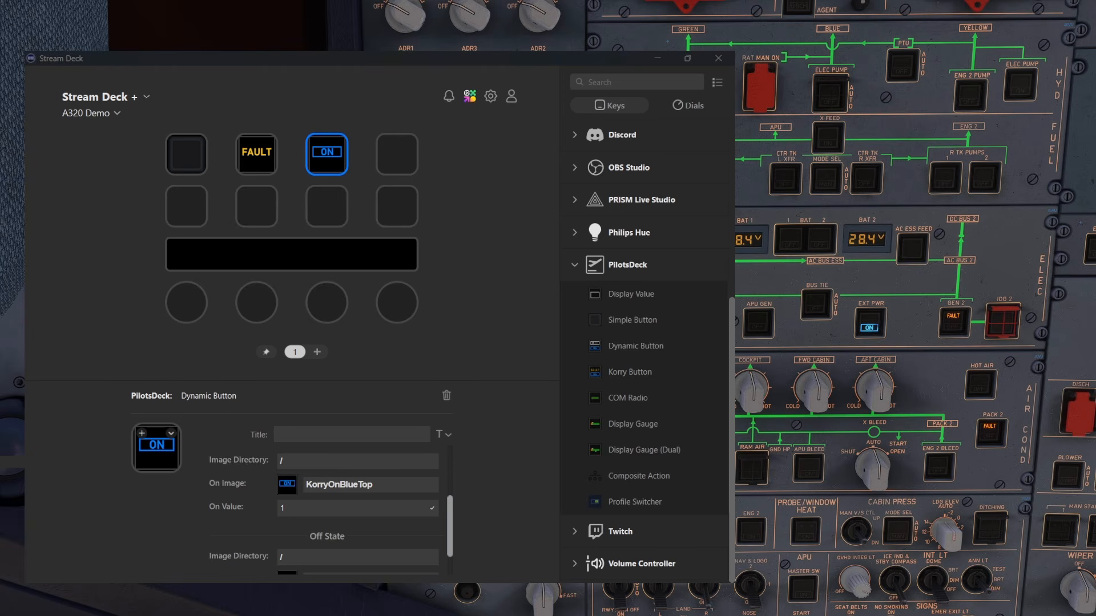
left_click(866, 322)
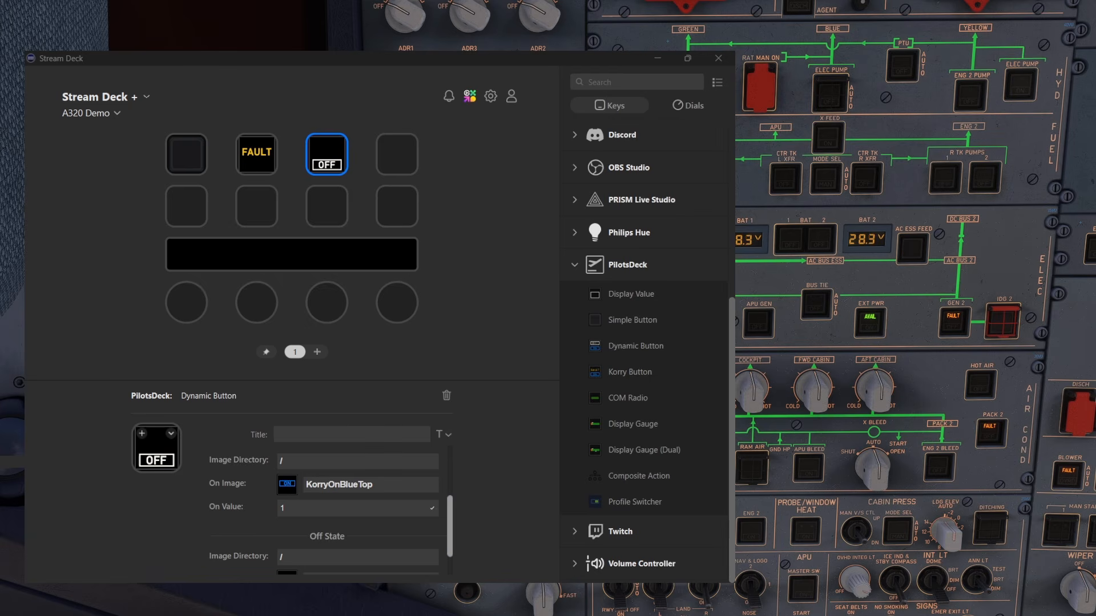
left_click(876, 326)
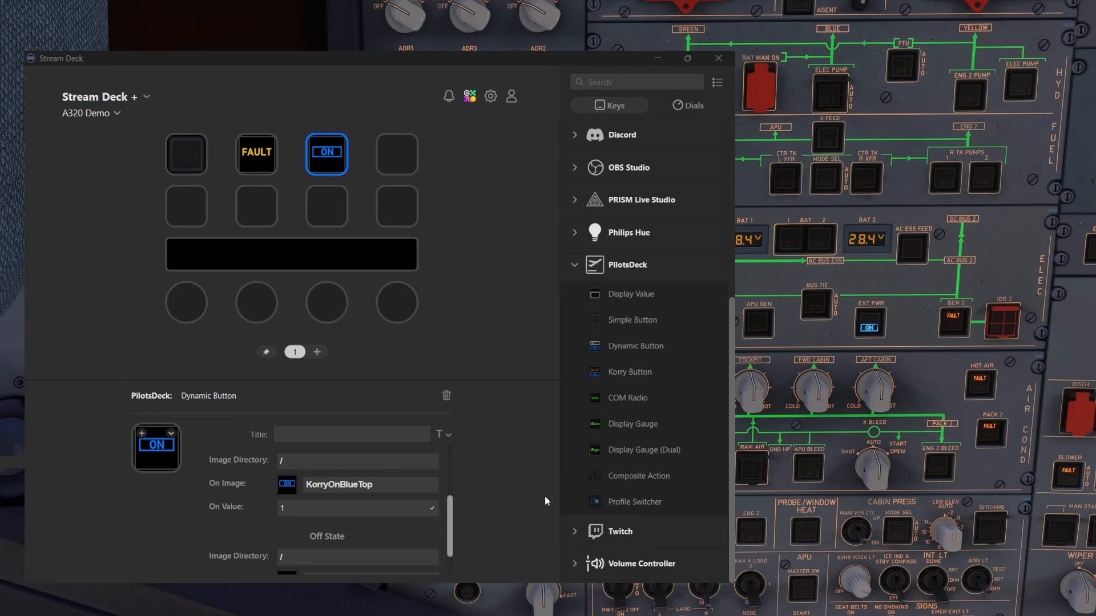
Change the Dynamic Button's Off Value to 2 and deselect the key
left_click(451, 514)
left_click_drag(451, 512, 451, 529)
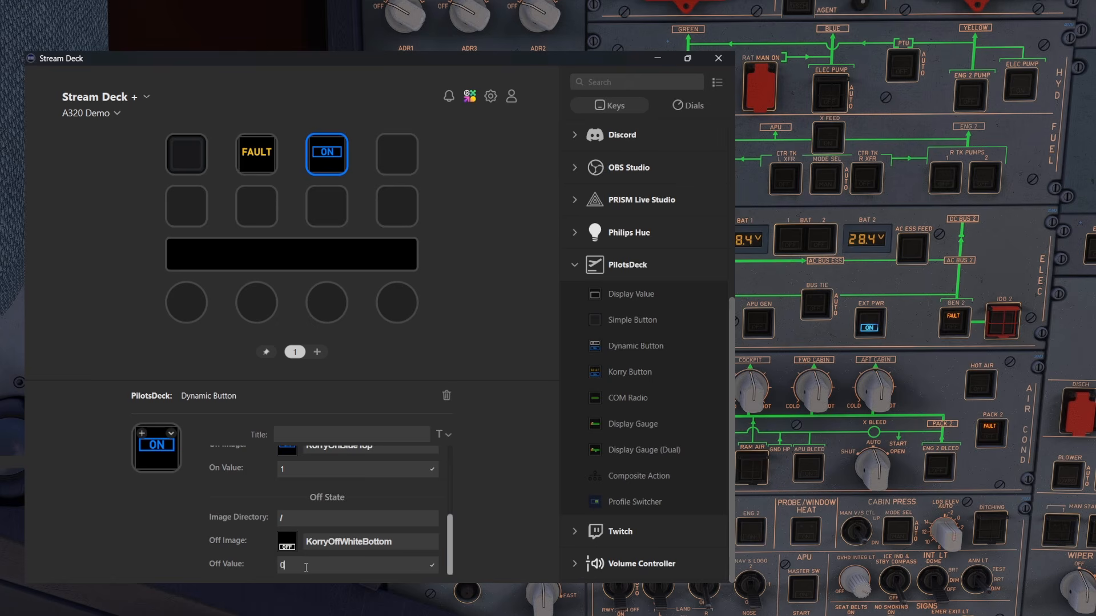
double_click(281, 566)
type("2")
left_click(520, 380)
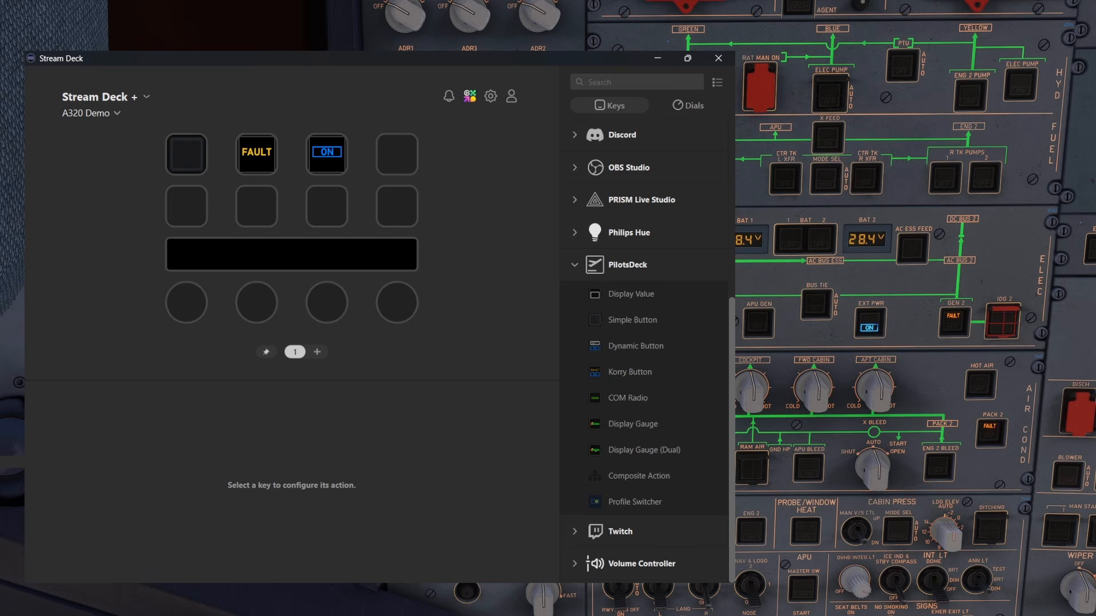
Switch EXT PWR off and on again to test the Dynamic Button with the Off Value of 2
left_click(874, 324)
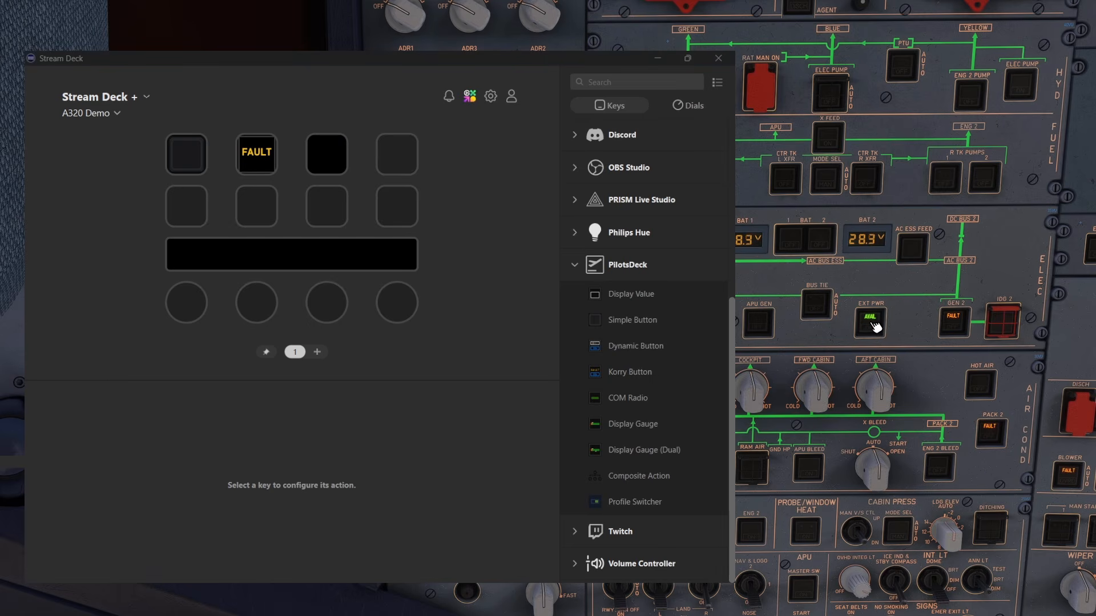
left_click(875, 327)
left_click(440, 454)
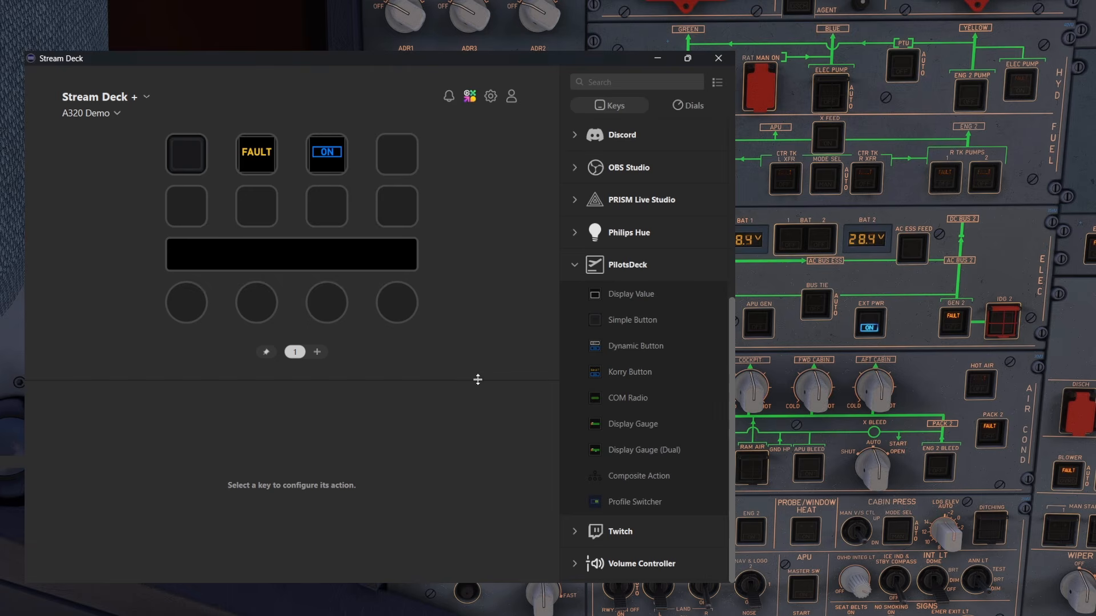
Set the Dynamic Button's On Image to SeatClosed in its On State
left_click(326, 155)
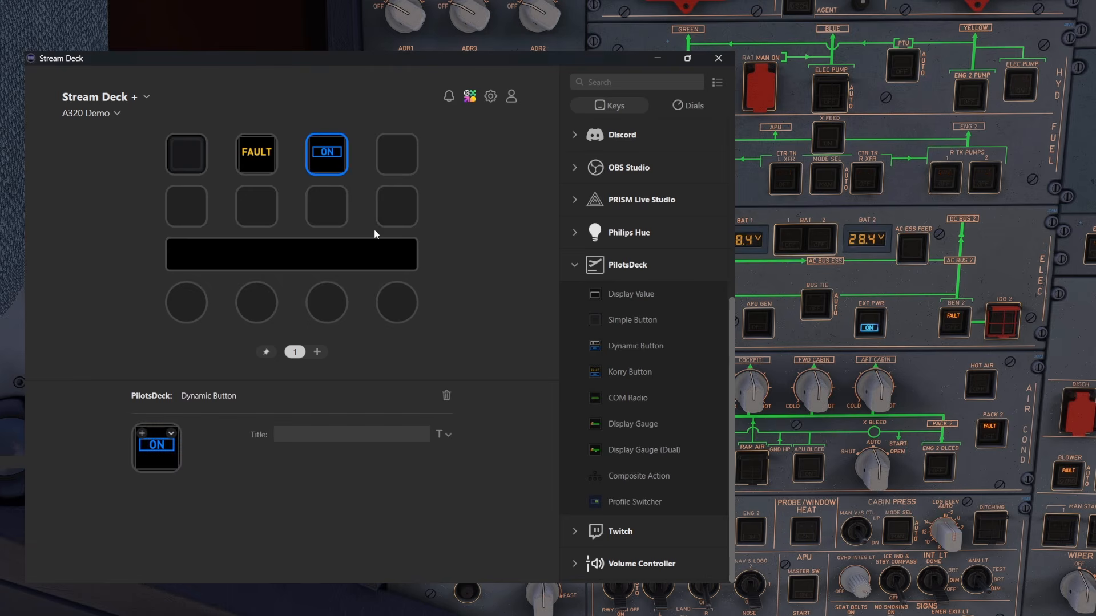
left_click(353, 481)
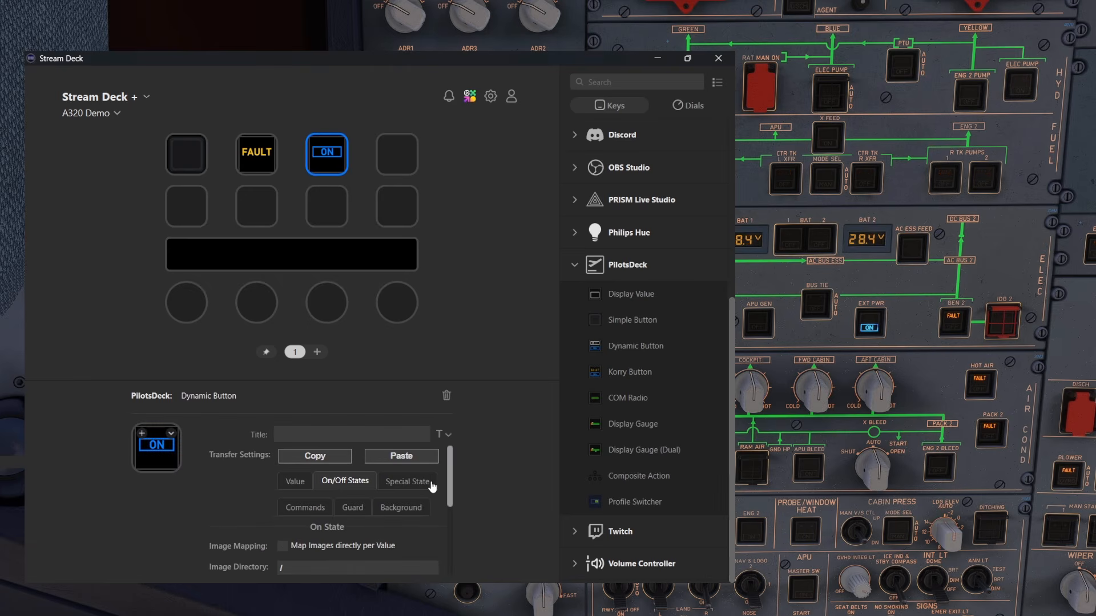
left_click_drag(452, 483, 454, 533)
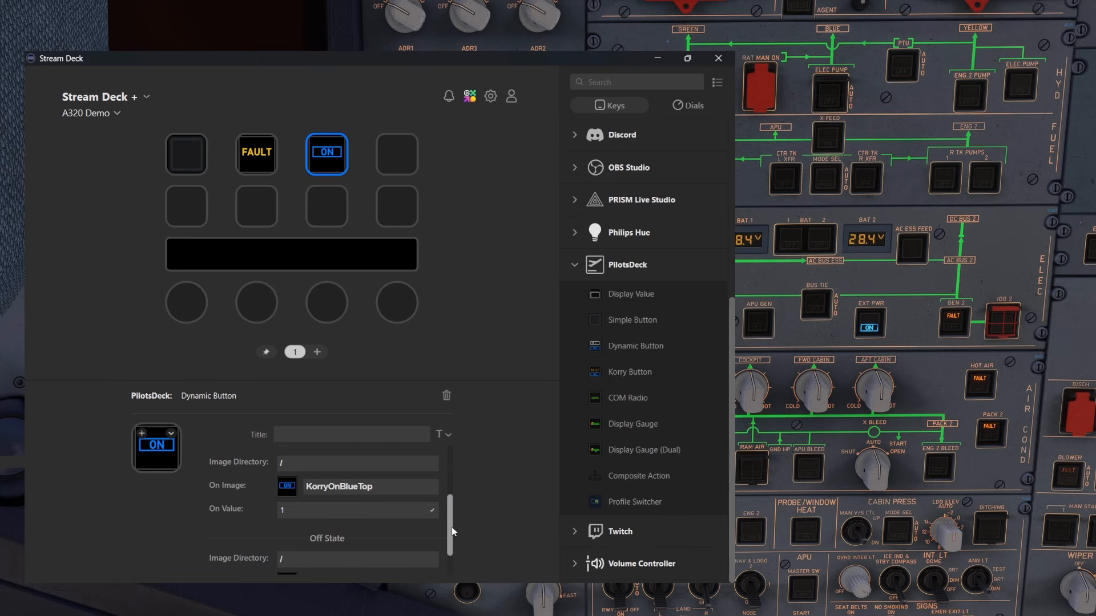
left_click(359, 489)
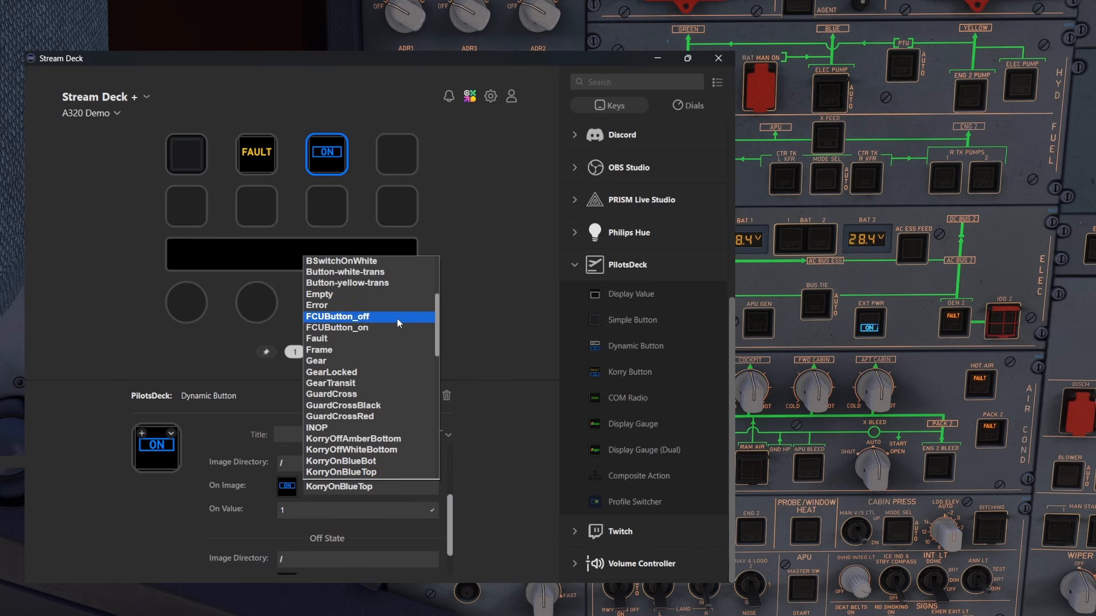
scroll(398, 318, "down", 4)
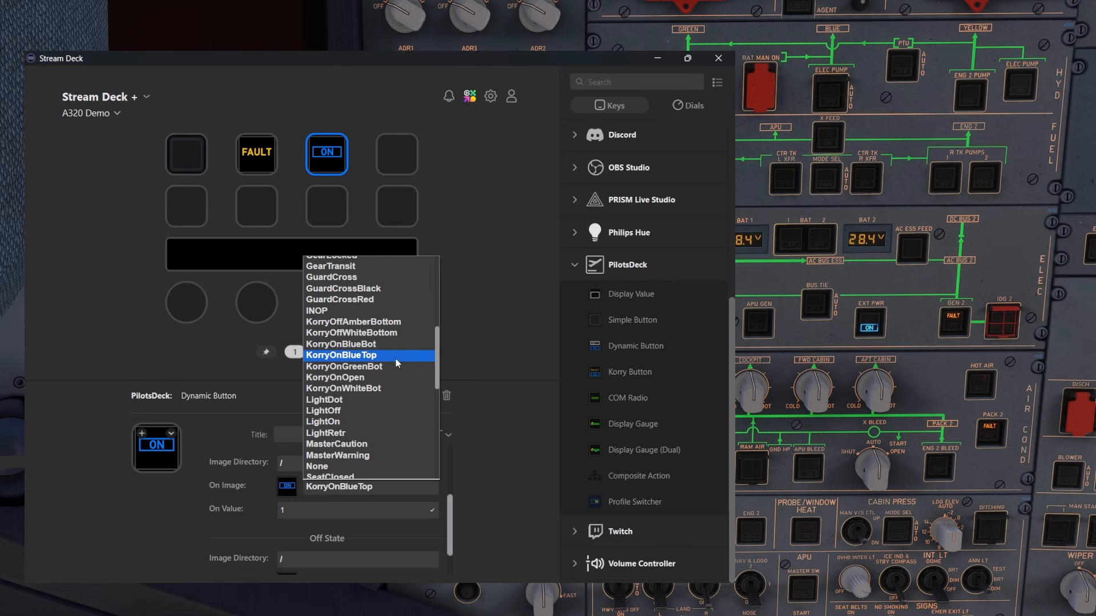
scroll(396, 358, "down", 3)
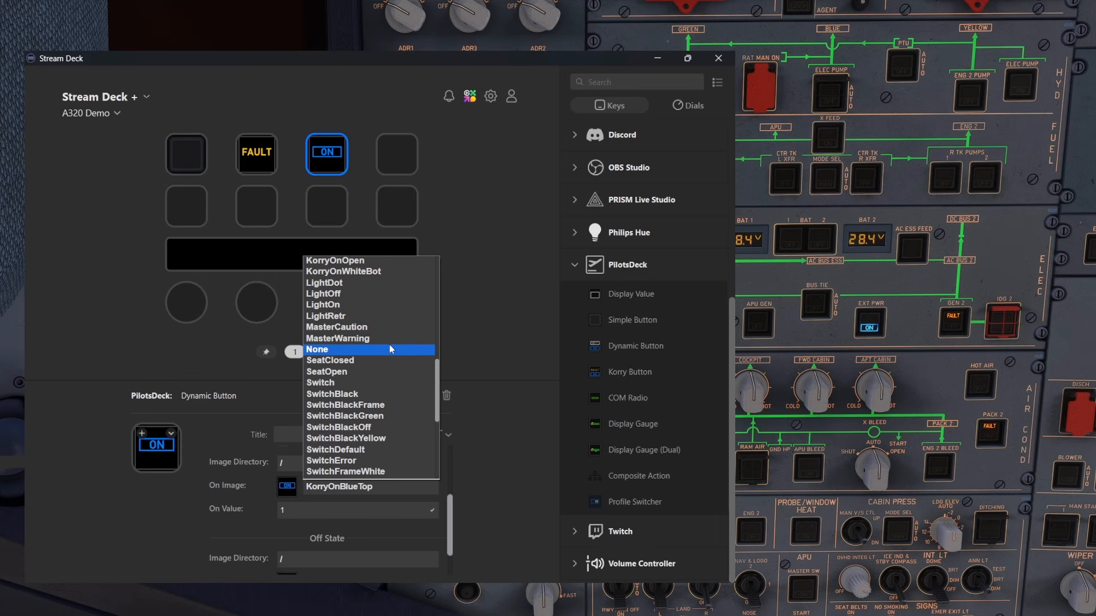
left_click(351, 361)
Change the Dynamic Button's On Image to SeatOpen
left_click(349, 487)
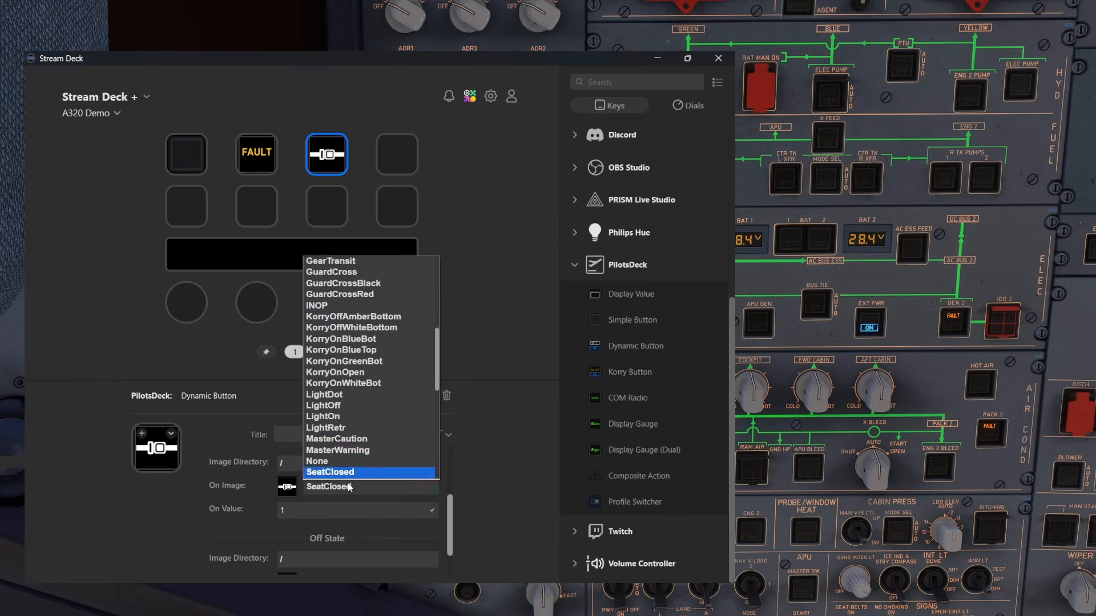
scroll(372, 429, "down", 2)
left_click(366, 432)
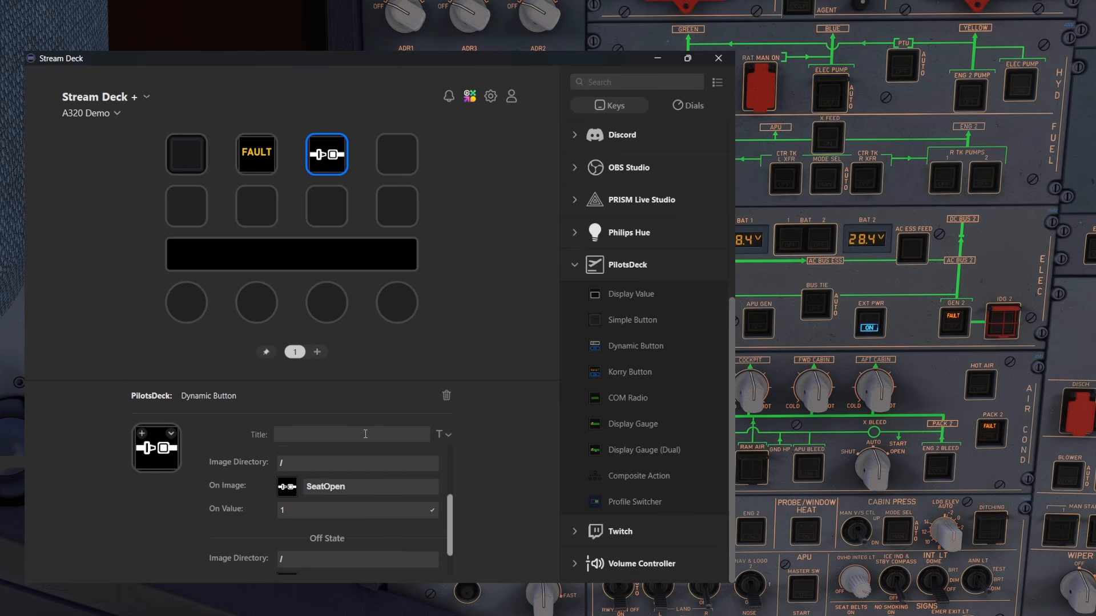
Switch the On State's Image Directory to /Indicator and choose Arrow-Yellow as the On Image
left_click(310, 464)
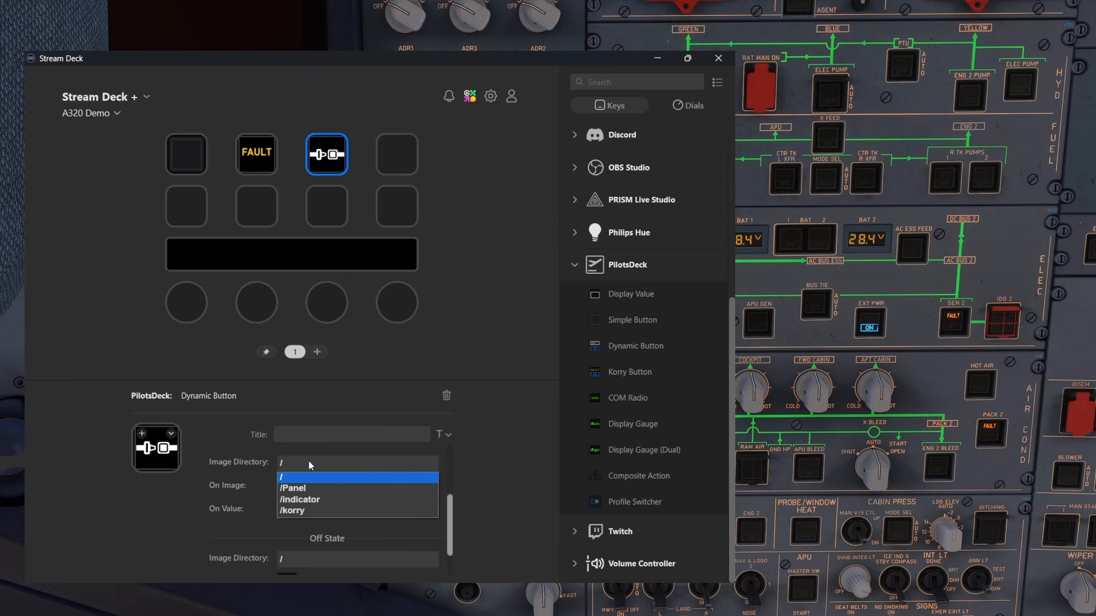
left_click(324, 499)
left_click(329, 488)
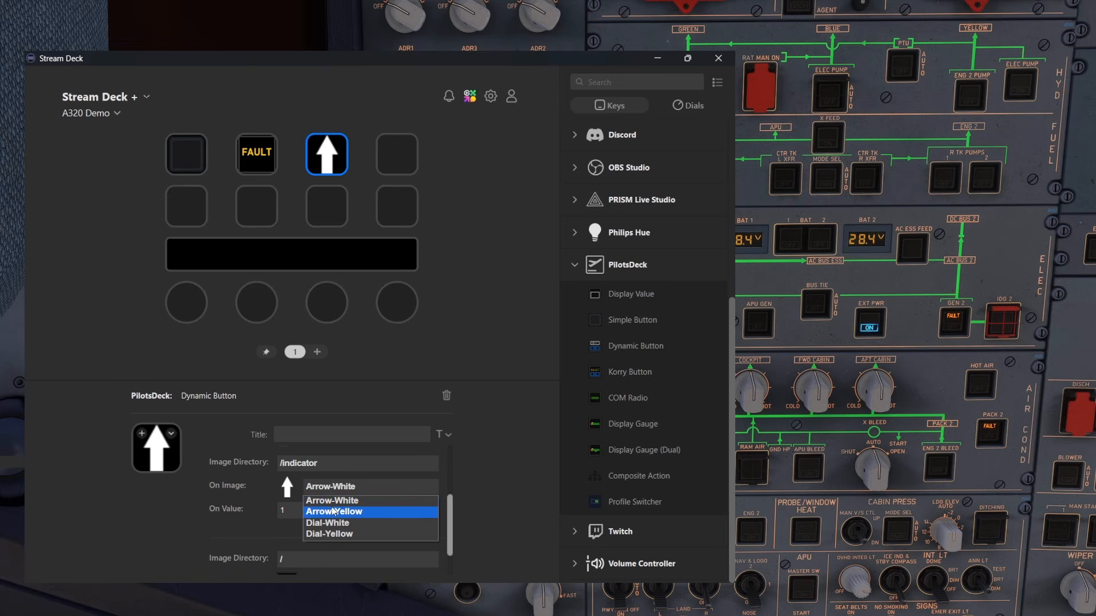
left_click(333, 512)
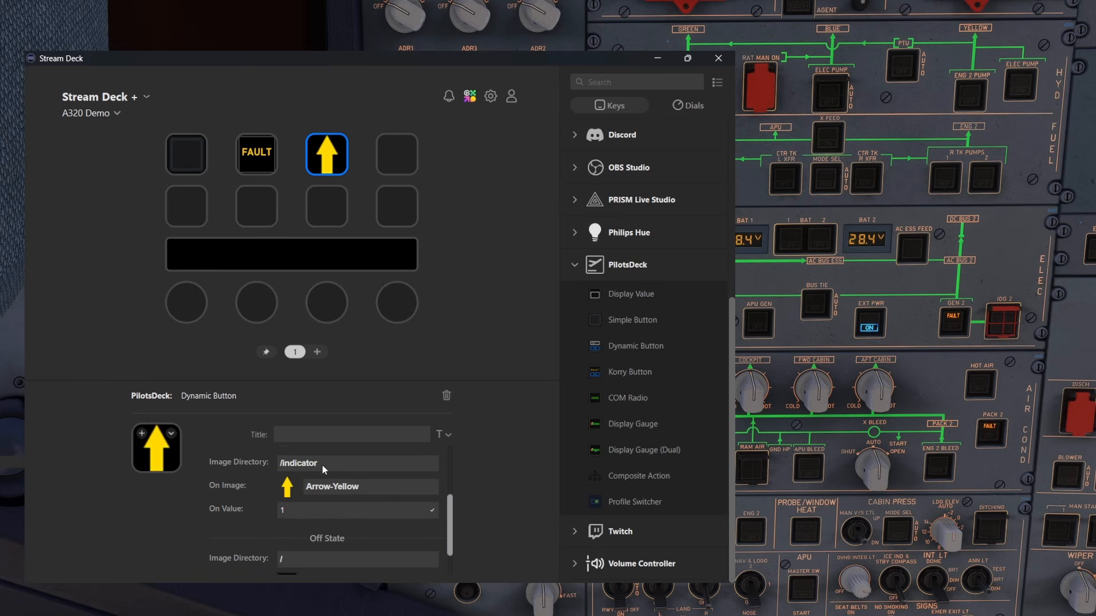
Switch the On State's Image Directory to /korry and choose A-CMD as the On Image
left_click(322, 464)
left_click(317, 509)
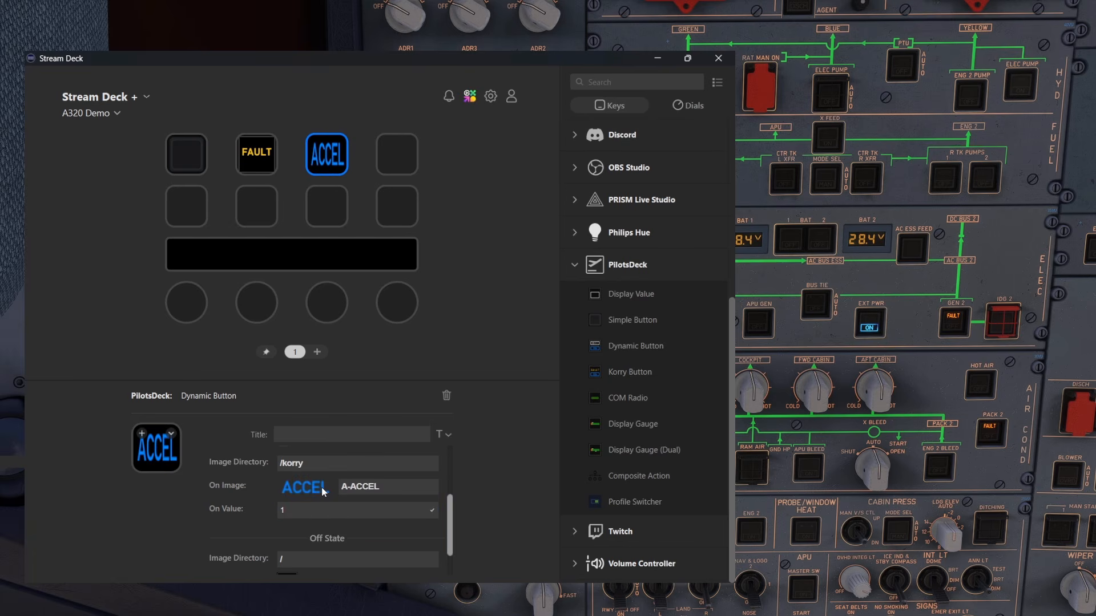
left_click(381, 489)
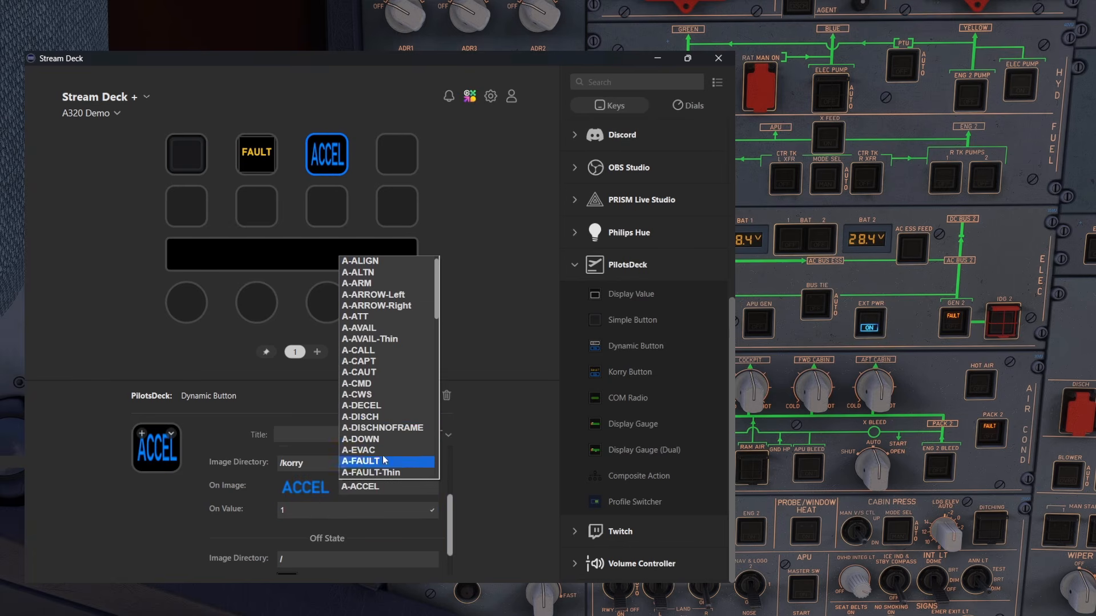
left_click(384, 384)
Change the On Image to A-OFF-White from the /korry directory and browse its other images
left_click(363, 494)
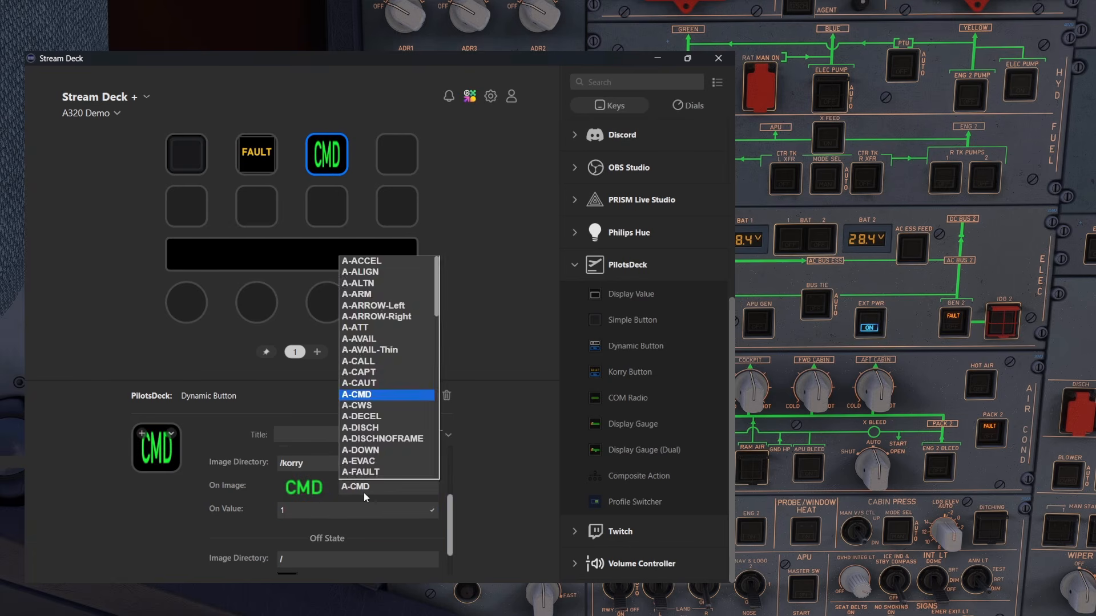
left_click(364, 492)
left_click(378, 482)
scroll(375, 423, "down", 6)
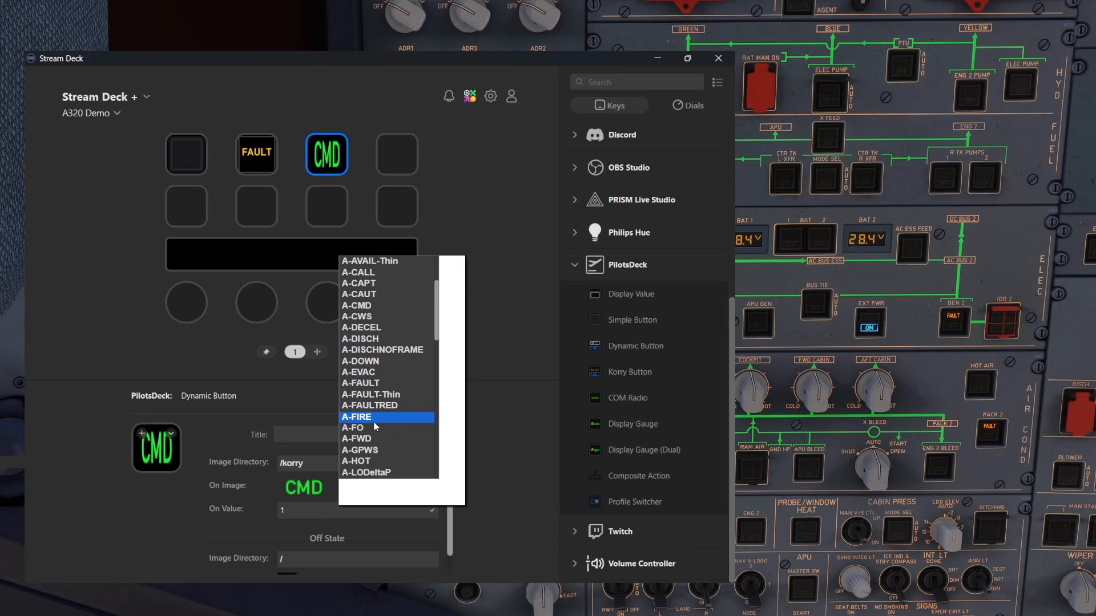
left_click(368, 439)
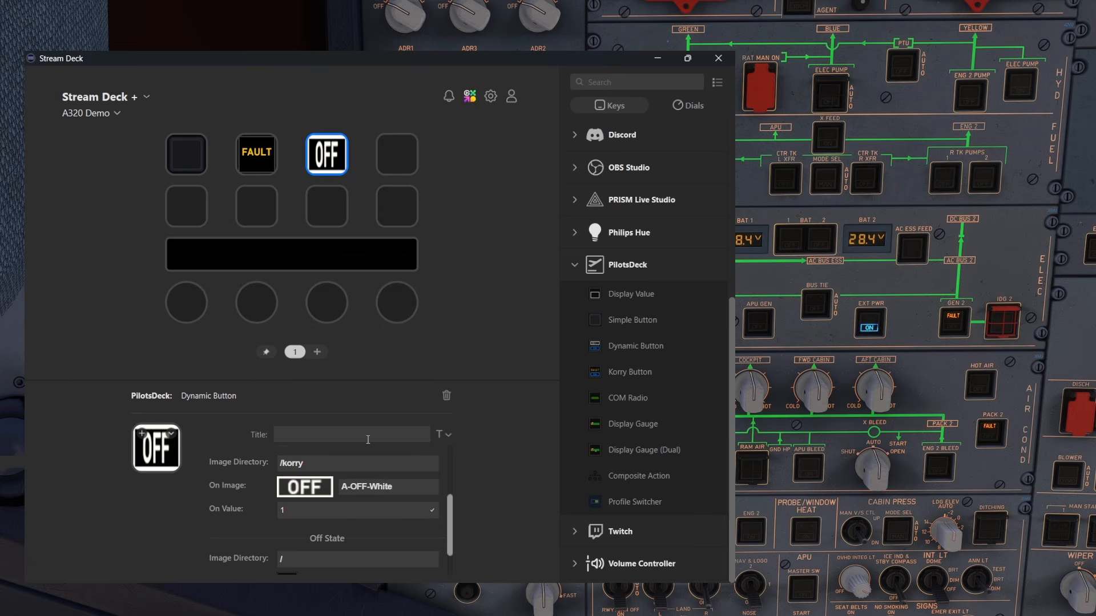
left_click(365, 494)
scroll(374, 432, "up", 2)
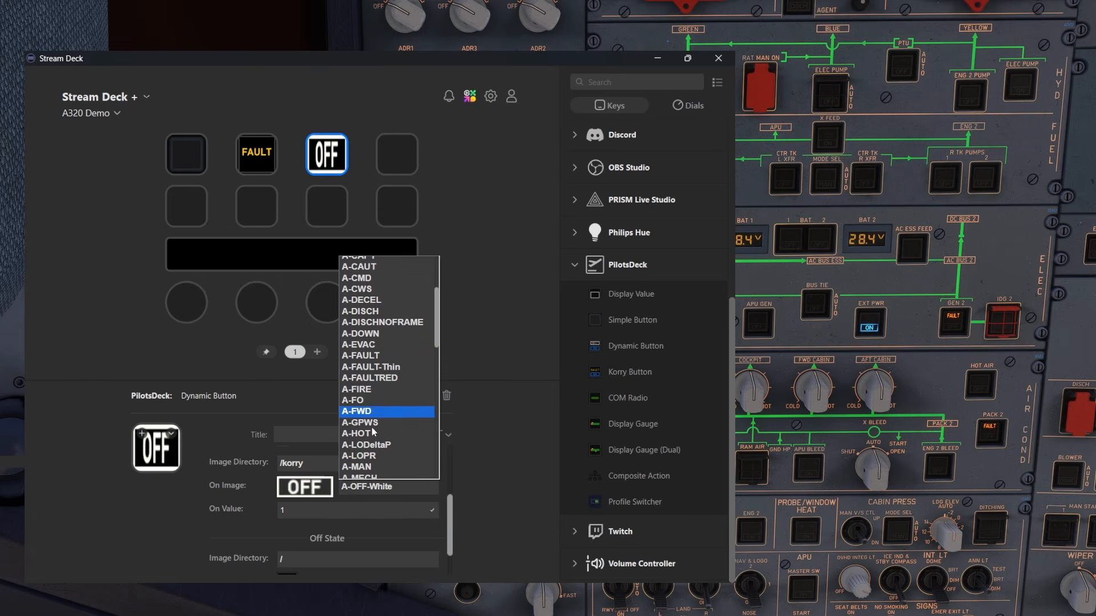
Set the On State's Image Directory back to / with KorryOnBlueTop as the On Image, and deselect the key
left_click(293, 464)
left_click(293, 463)
left_click(303, 479)
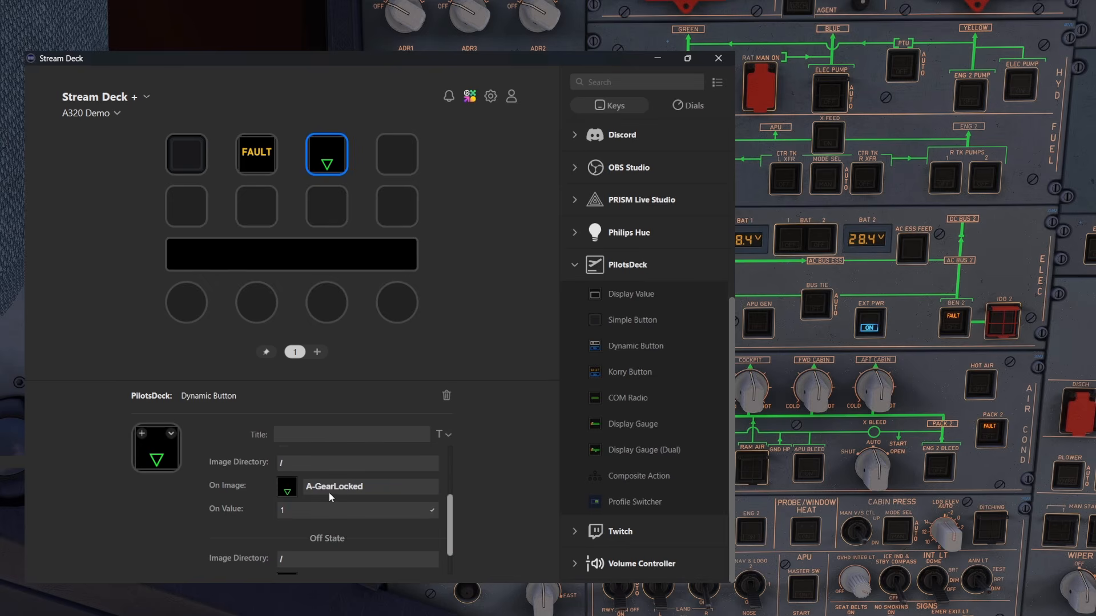
left_click(348, 490)
scroll(389, 377, "down", 5)
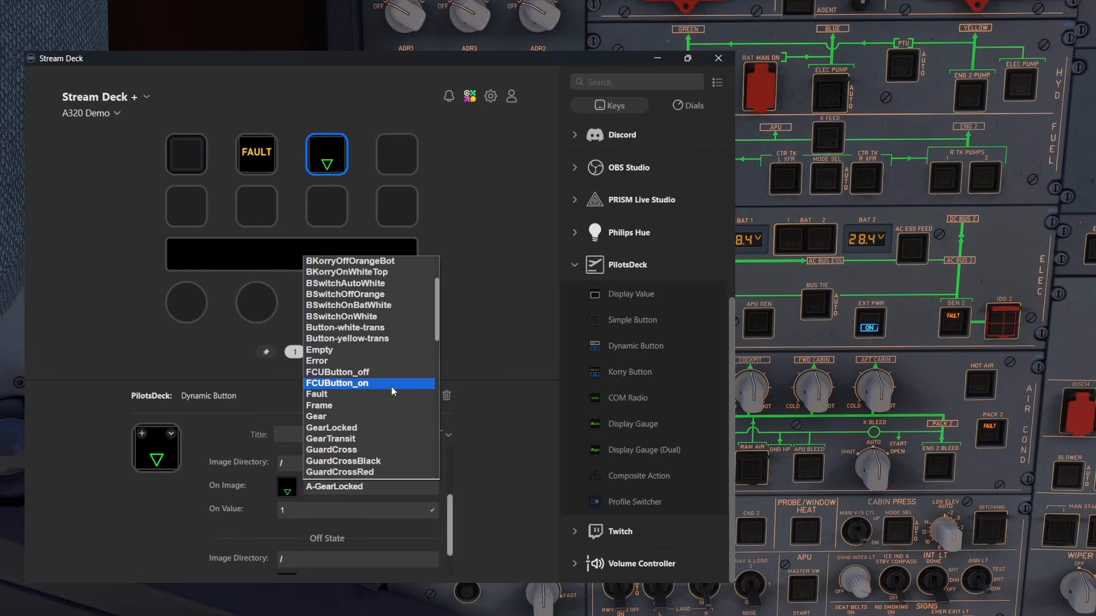
scroll(392, 391, "down", 1)
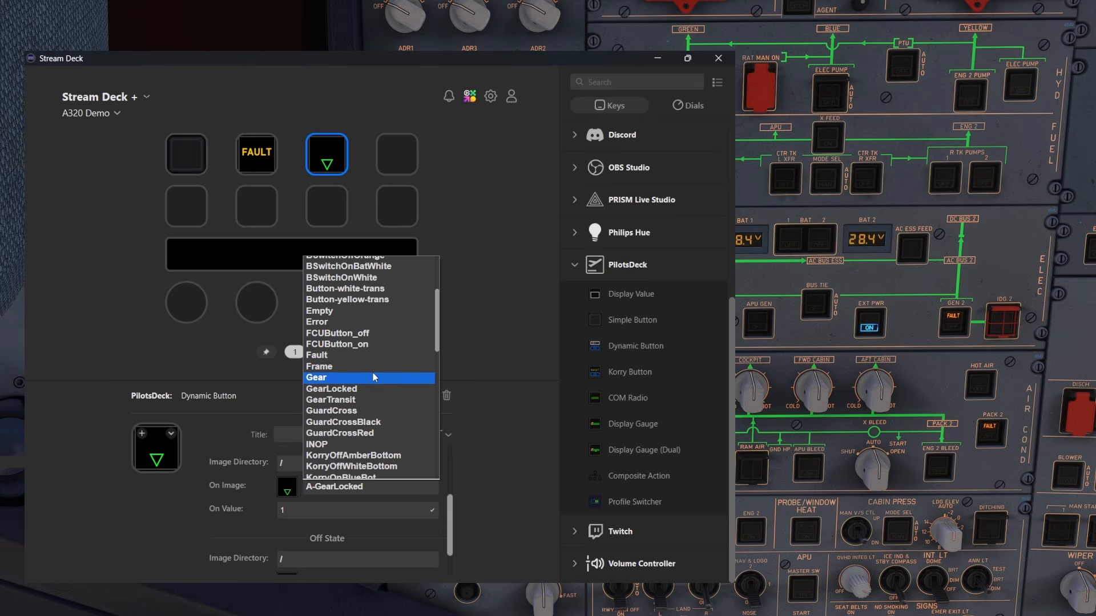
scroll(374, 373, "down", 3)
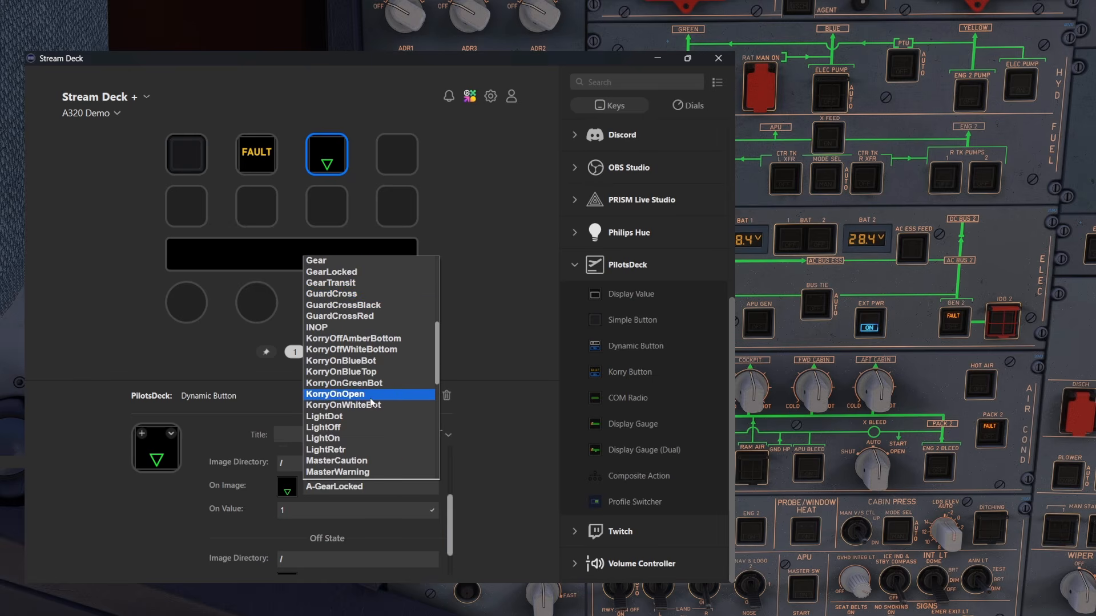
left_click(368, 377)
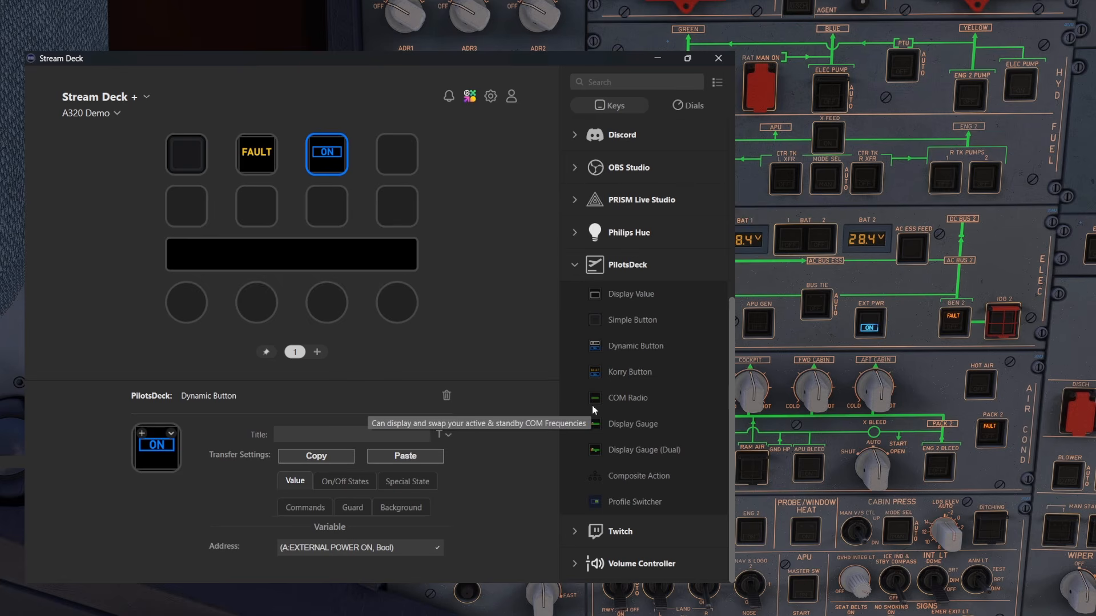
left_click(495, 354)
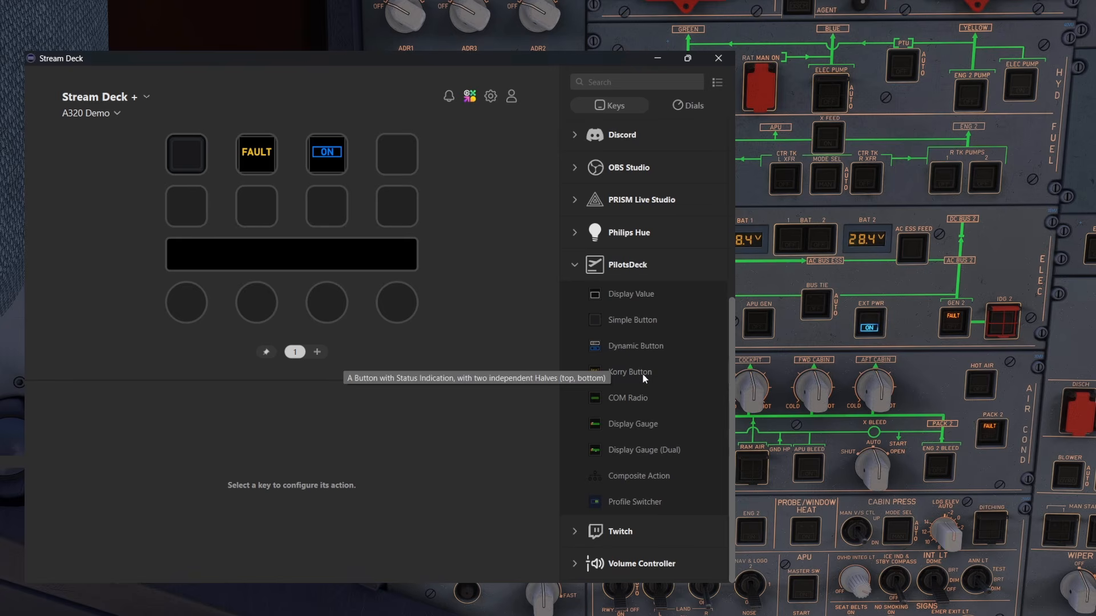
Place a PilotsDeck Korry Button on the fourth key of the first row and review its top, bottom, image and command settings
left_click_drag(637, 372, 397, 158)
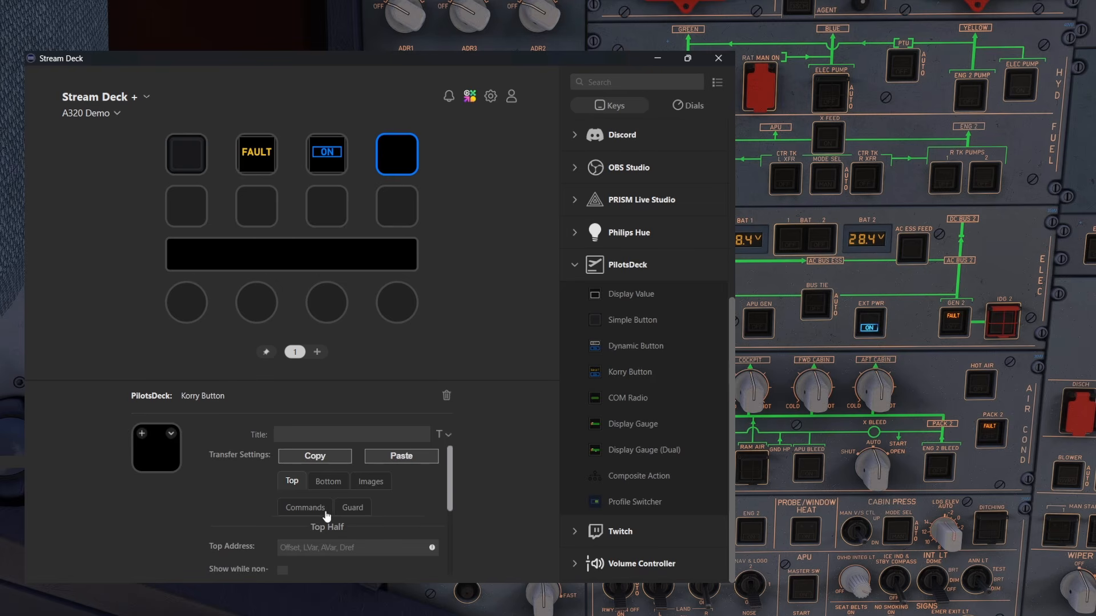
scroll(411, 482, "down", 2)
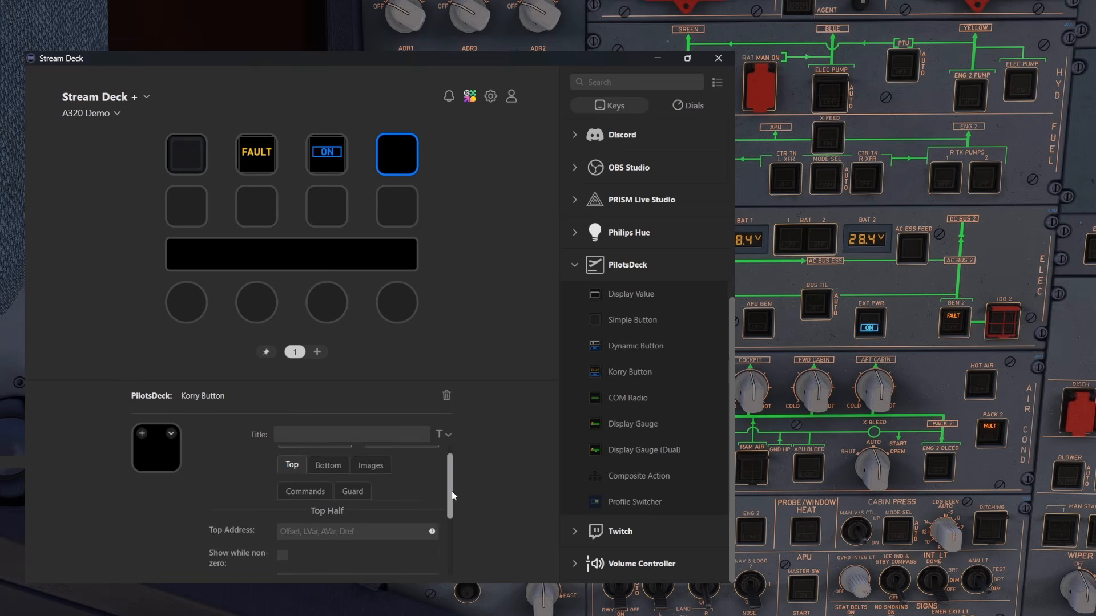
left_click(297, 466)
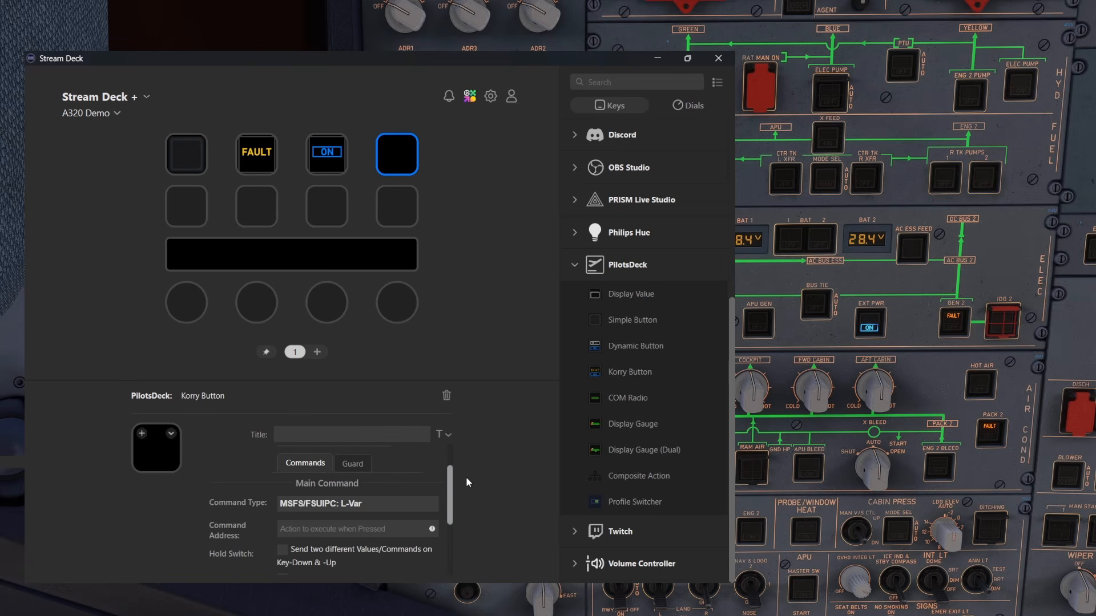
mouse_move(450, 477)
left_mouse_down()
mouse_move(454, 523)
mouse_move(451, 456)
left_mouse_up()
left_click(371, 482)
left_click(318, 487)
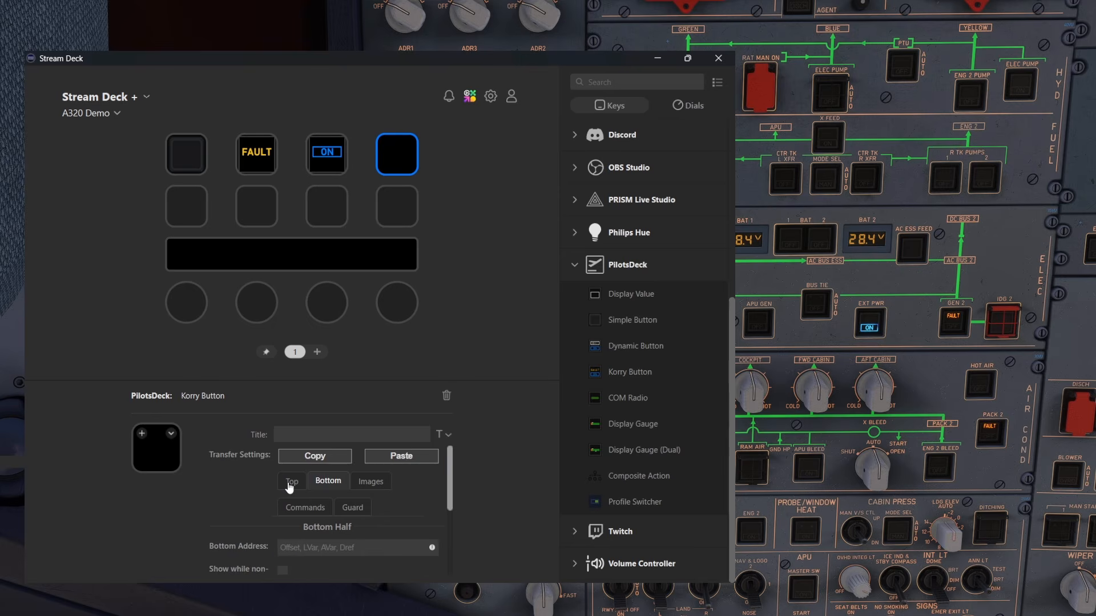
left_click(290, 483)
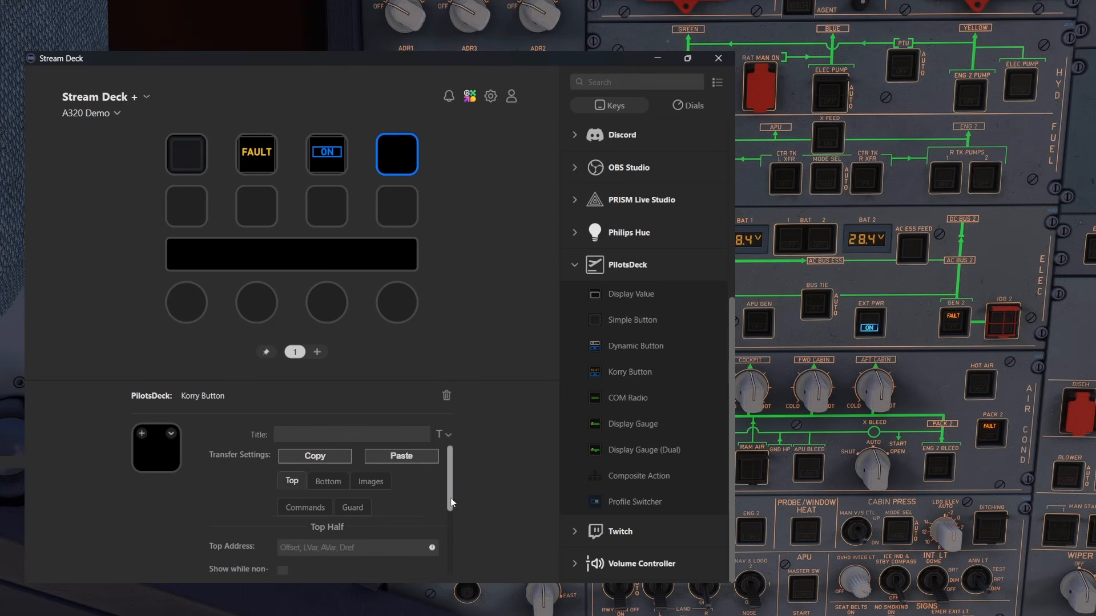
left_click_drag(447, 479, 446, 507)
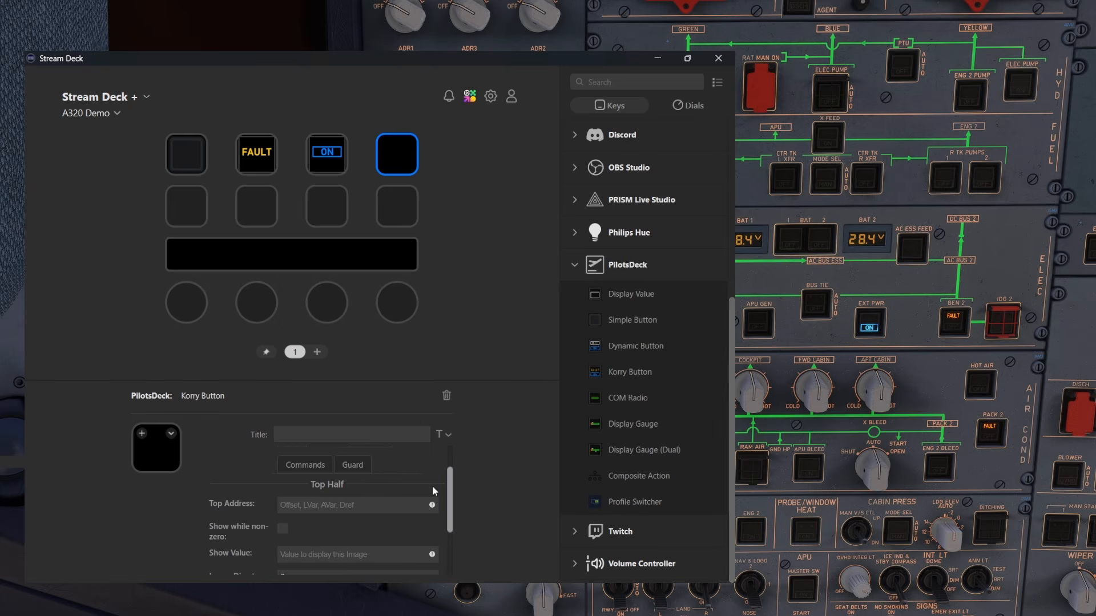
scroll(406, 484, "up", 1)
Set the Korry Button's Bottom Address to (A:EXTERNAL POWER ON, Bool) and its bottom Show Value to 1
left_click(330, 479)
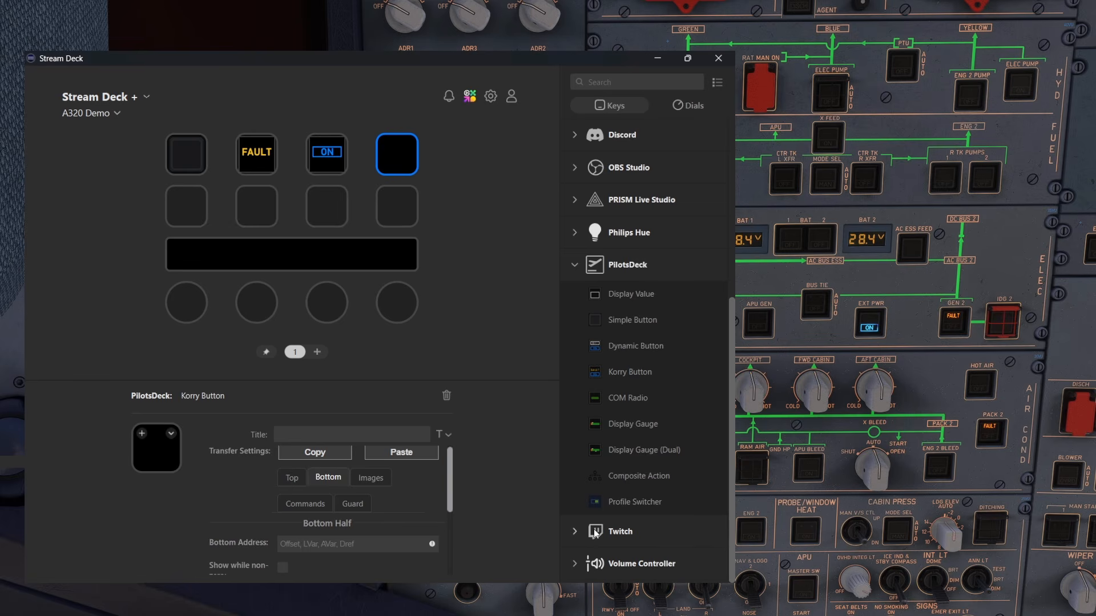
left_click(320, 545)
type("(A:EXTERNAL POWER ON, Bool)")
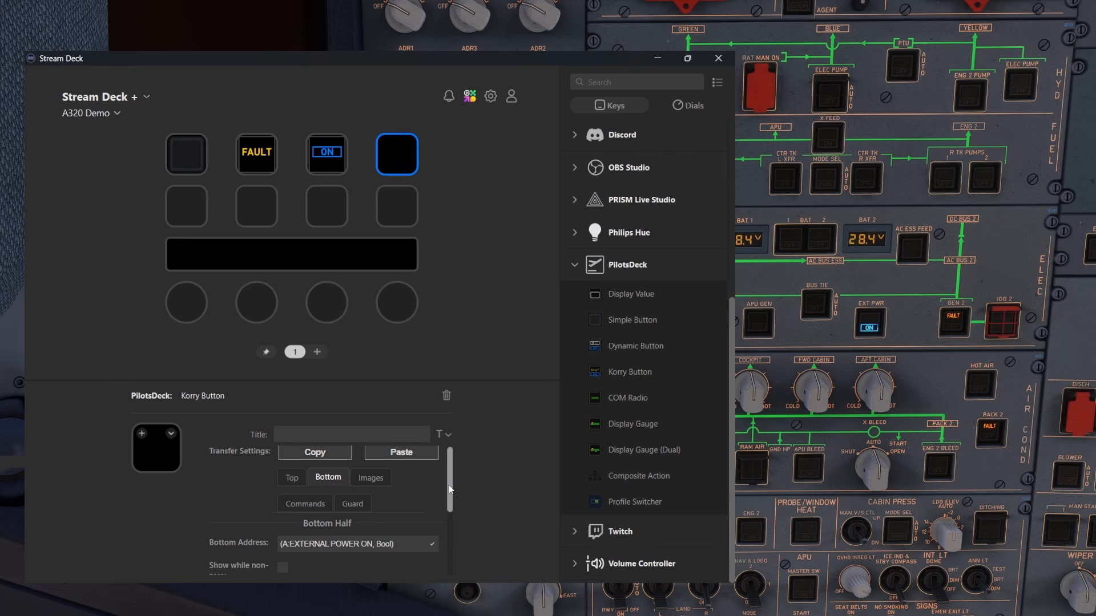
scroll(448, 486, "down", 1)
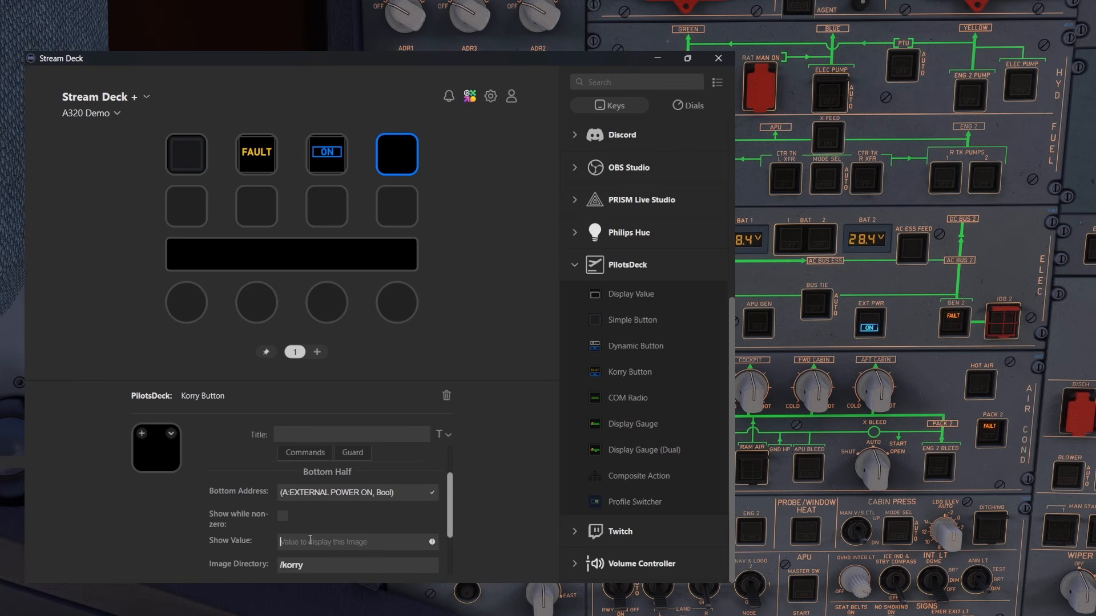
left_click(379, 554)
type("1")
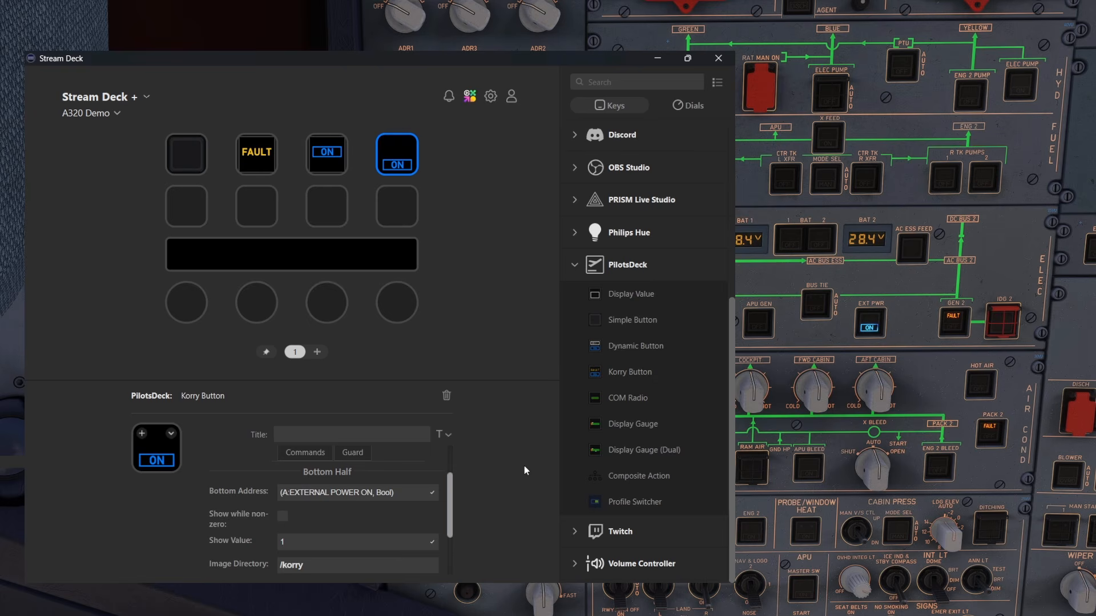
scroll(451, 509, "down", 2)
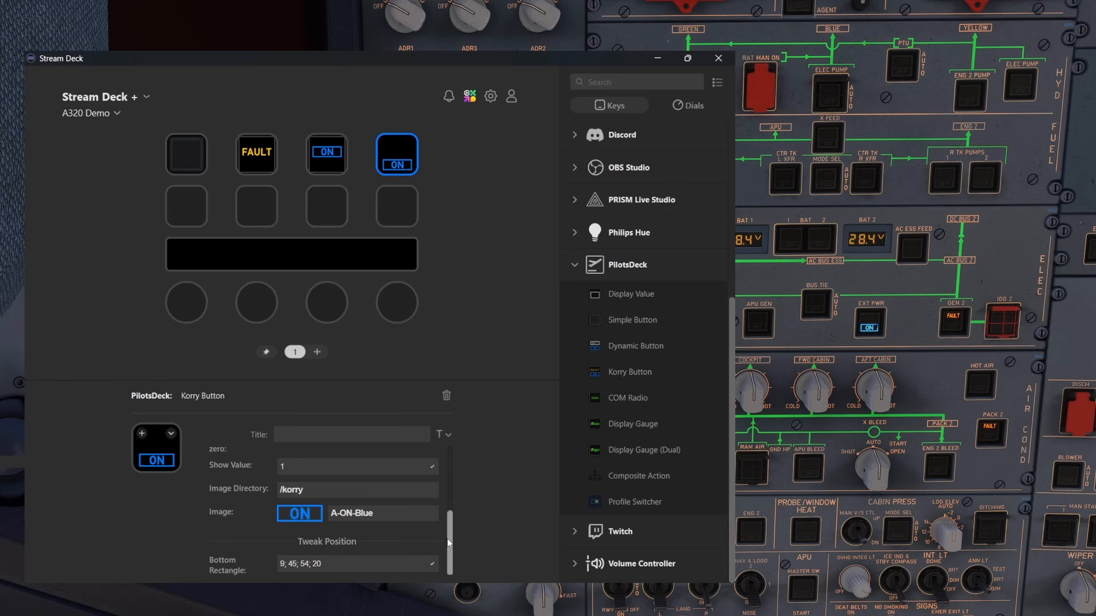
left_click_drag(446, 539, 460, 468)
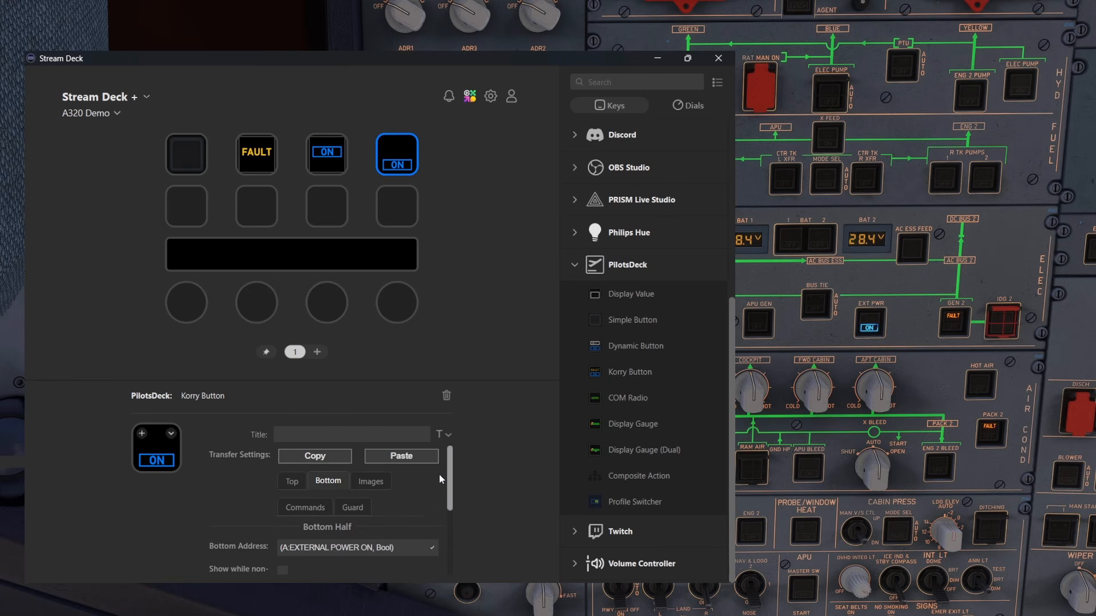
Set the Korry Button's Top Address to (A:EXTERNAL POWER AVAILABLE, Bool) and its top Show Value to 1
left_click(292, 483)
left_click_drag(449, 484, 451, 507)
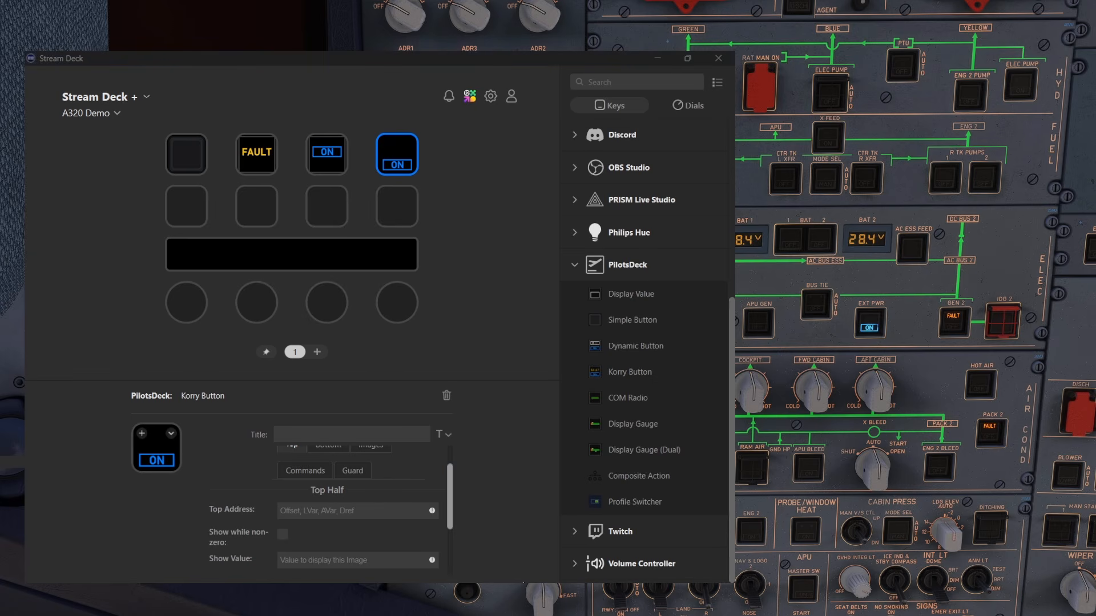
left_click(327, 511)
type("(A:EXTERNAL POWER AVAILABLE, Bool)")
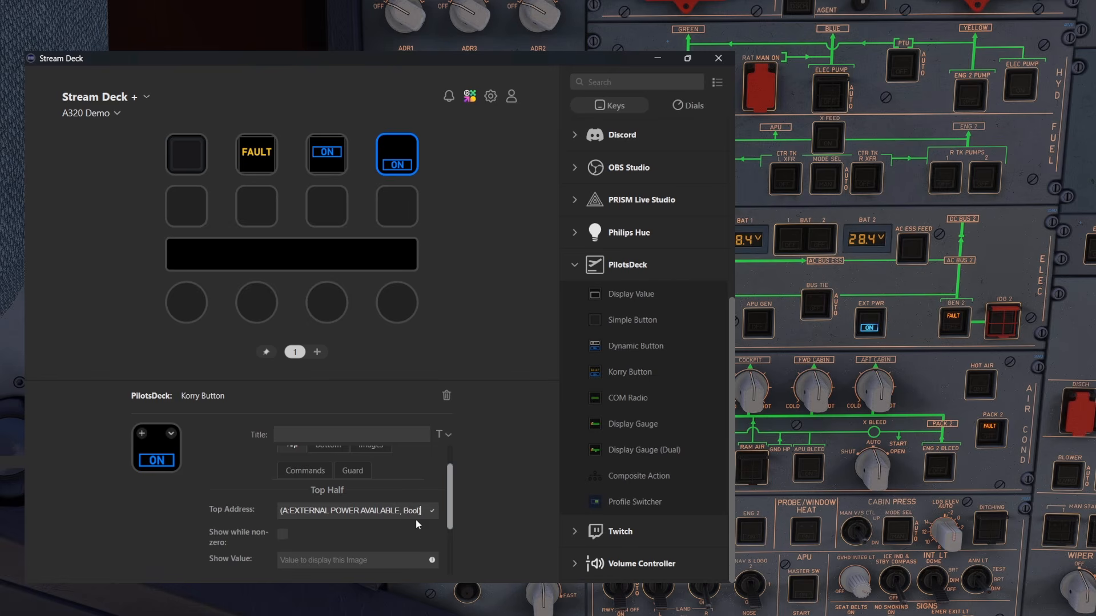
left_click(304, 555)
type("1")
key("Tab")
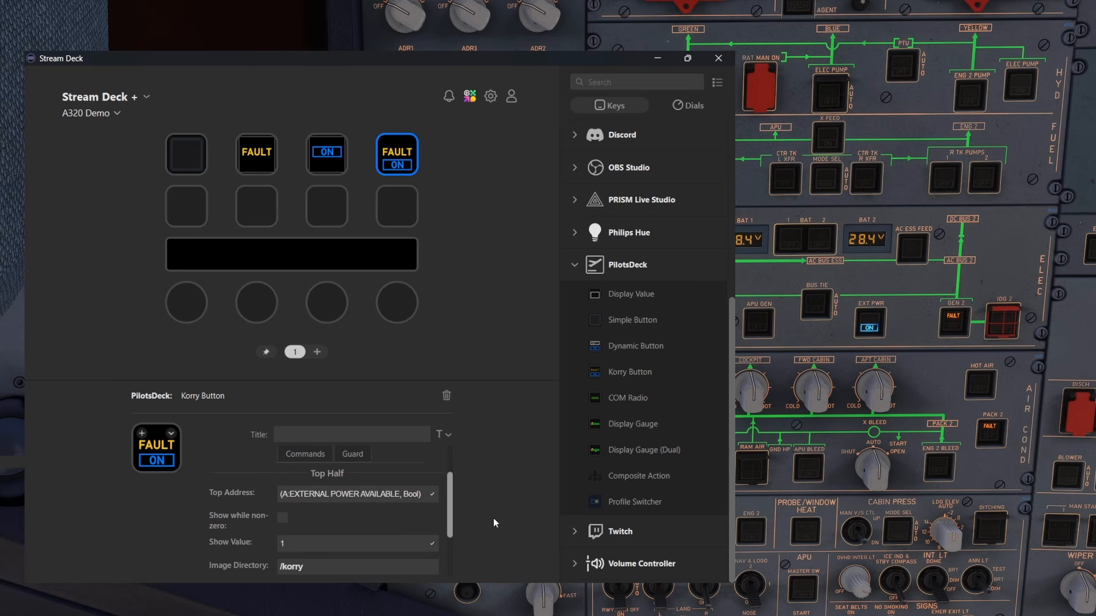
Change the Korry Button's top image to A-AVAIL from the /korry directory
left_click_drag(449, 496, 460, 536)
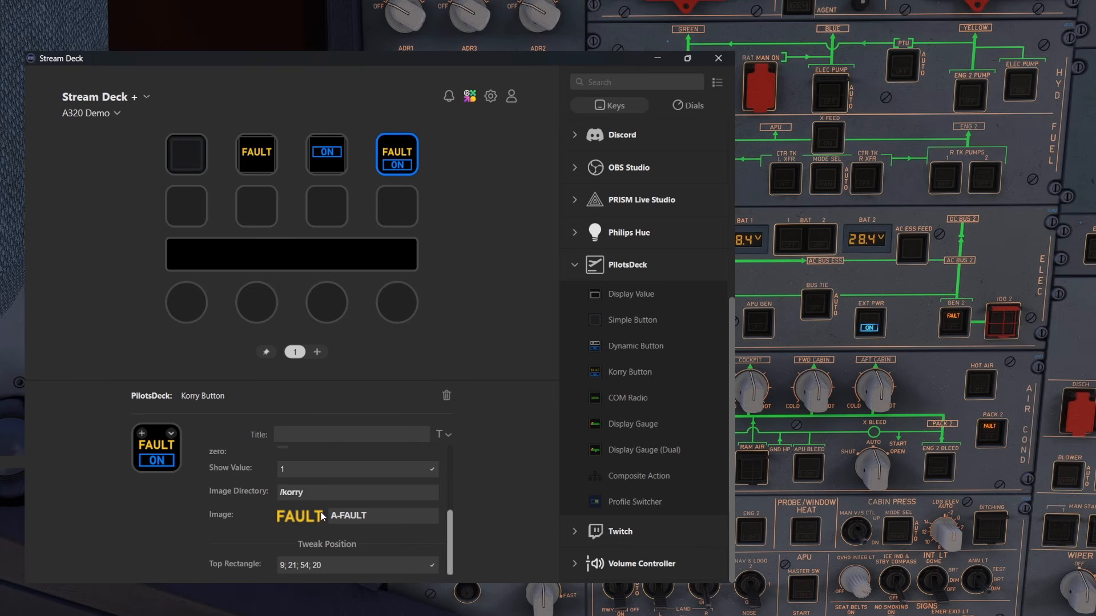
left_click(393, 516)
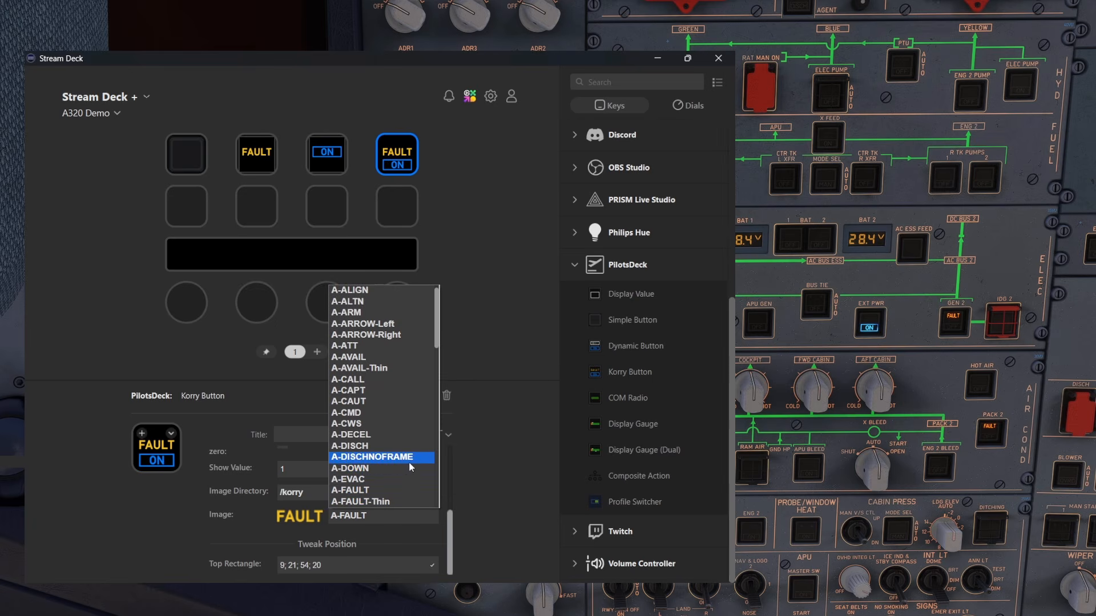
scroll(405, 461, "up", 1)
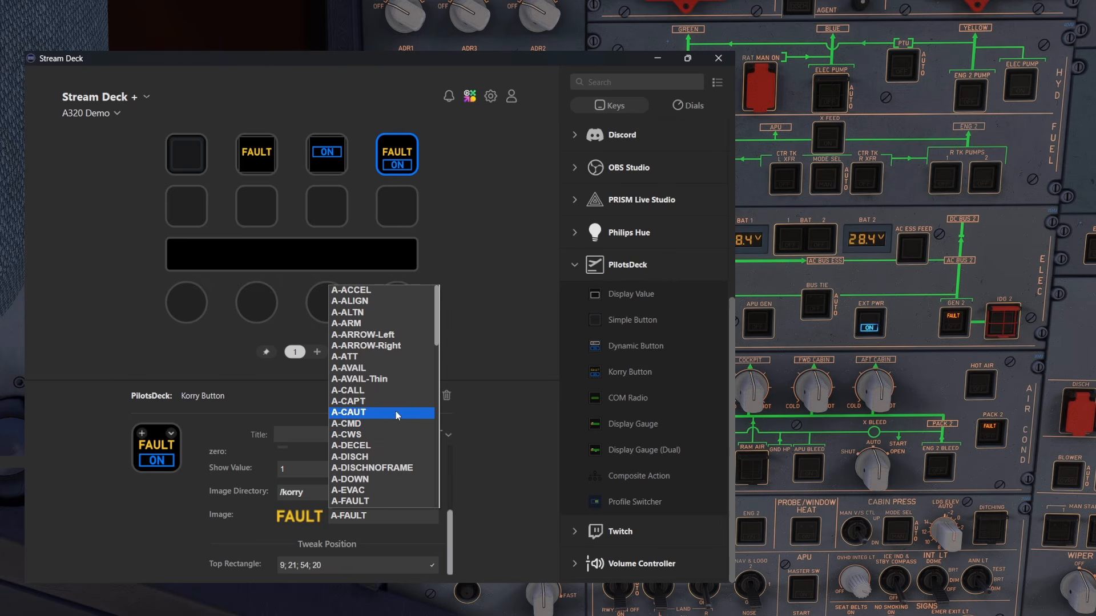
left_click(375, 369)
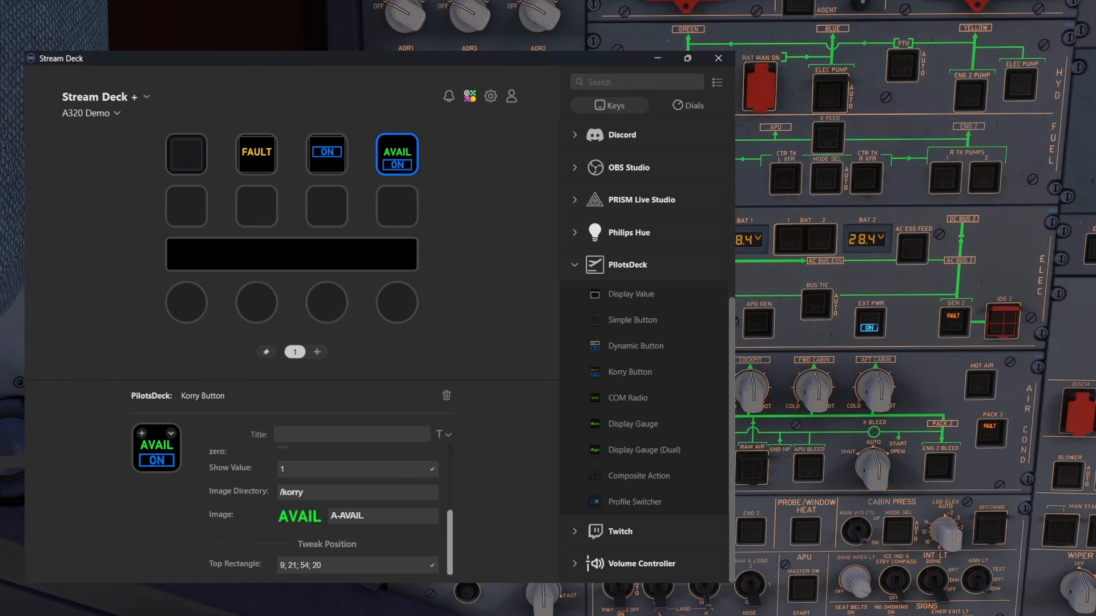
Switch EXT PWR off and back on in the simulator cockpit to test the external power Korry Button
left_click(870, 326)
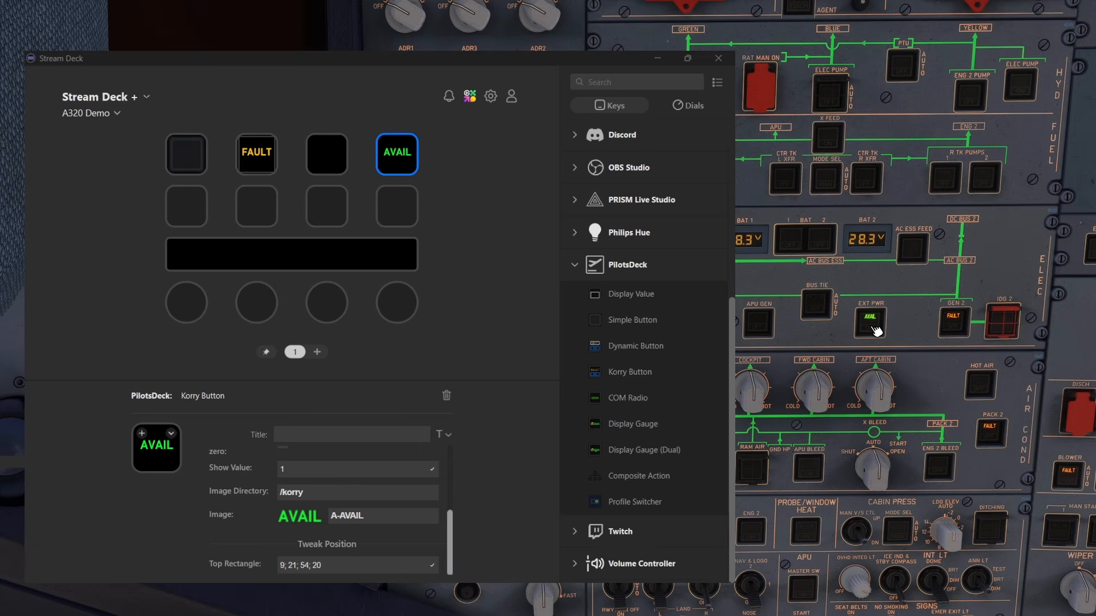
left_click(875, 329)
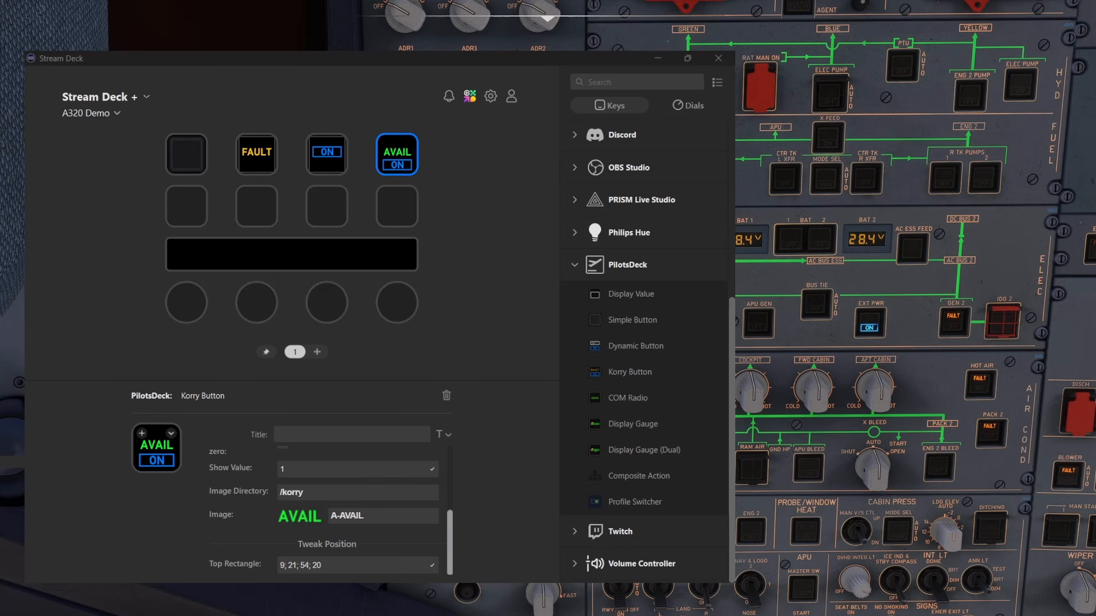
left_click(461, 215)
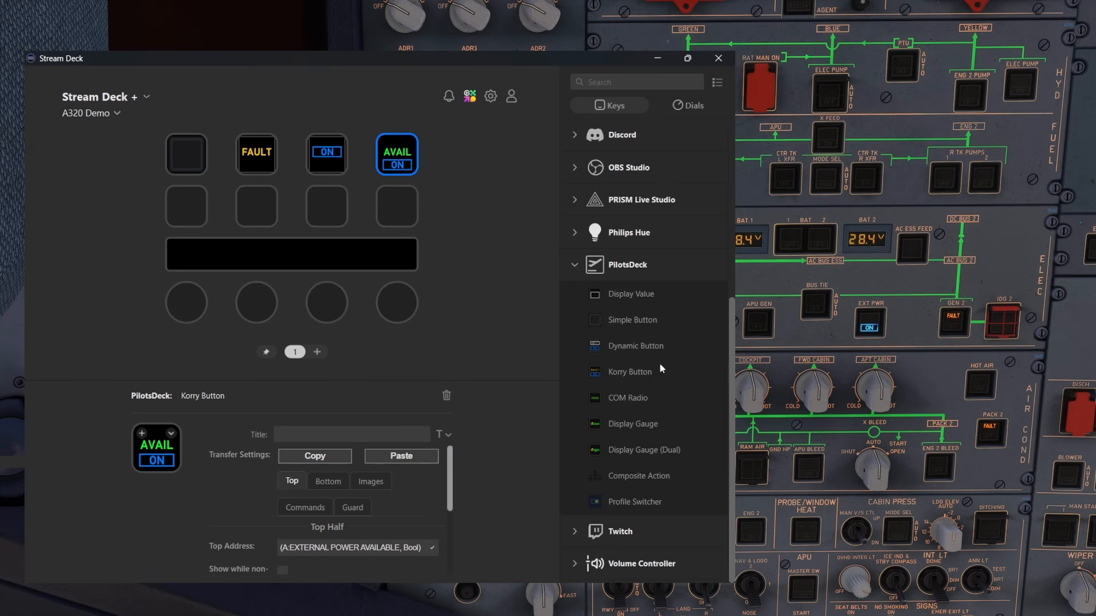
Place a PilotsDeck Korry Button on the fourth key of the second row and set its Bottom Address to INI_ENG2_GEN_ON
left_click_drag(651, 369, 399, 213)
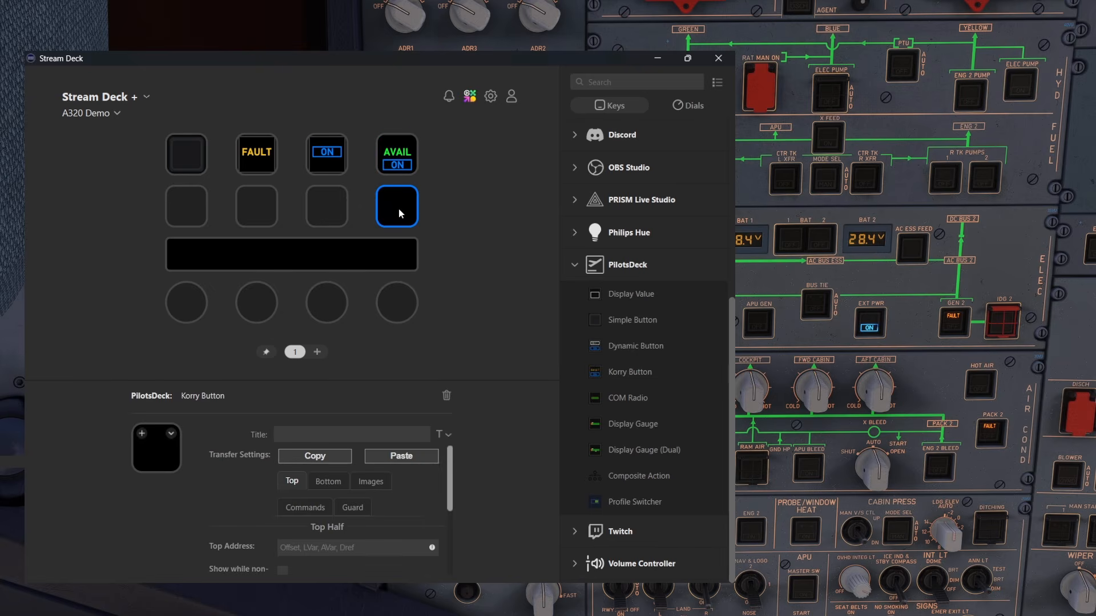
left_click(444, 231)
left_click(410, 217)
left_click(330, 488)
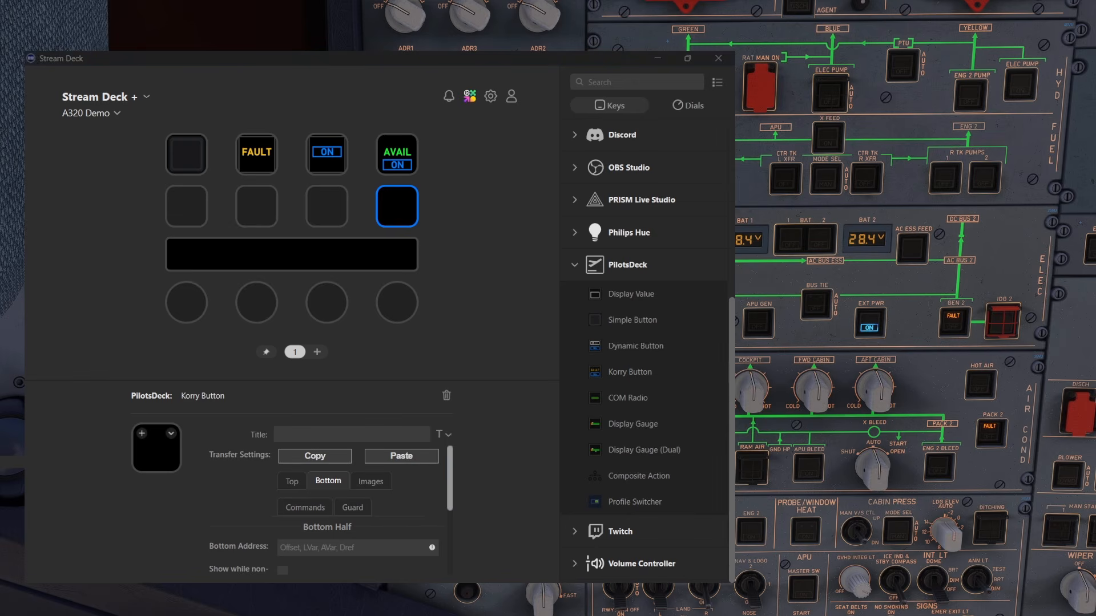
left_click(342, 547)
type("INI_ENG2_GEN_ON")
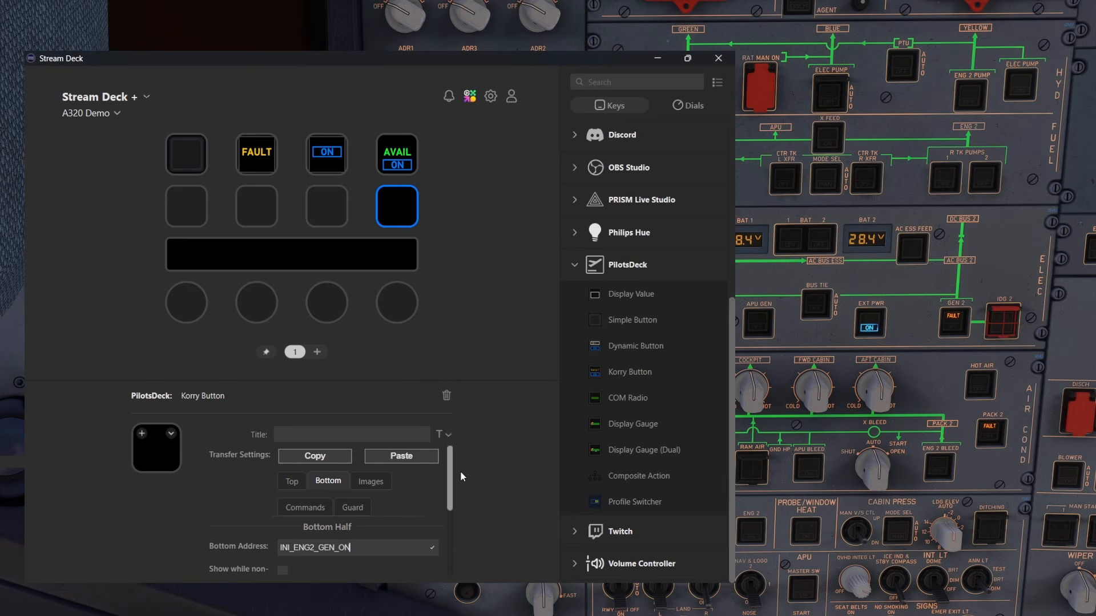
Set the new Korry Button's bottom Show Value to 0 and its bottom image to A-OFF-White, and deselect the key
scroll(453, 488, "down", 2)
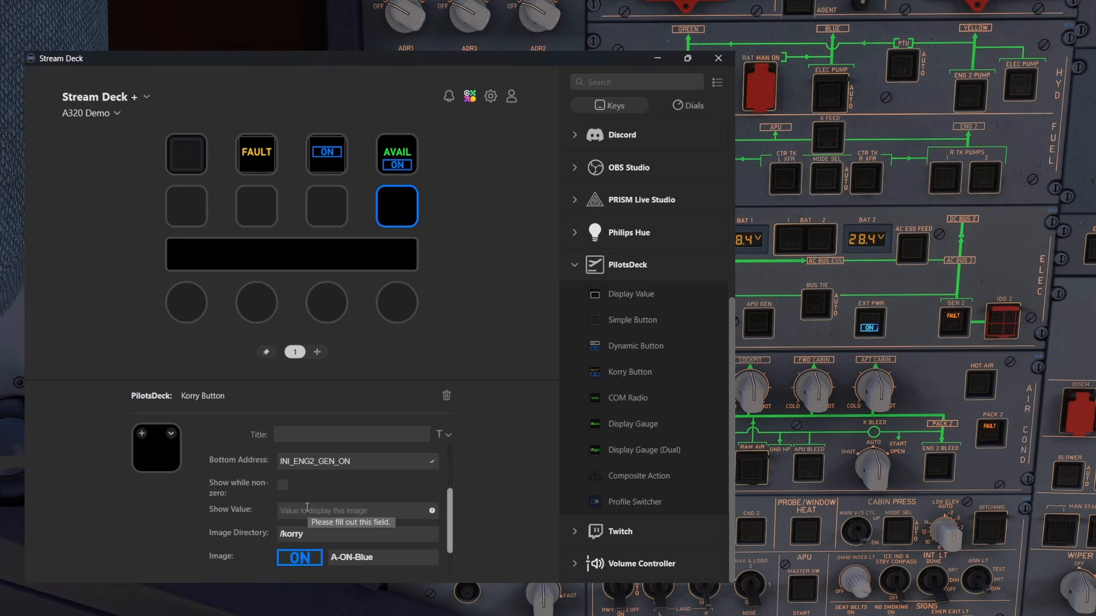
type("0")
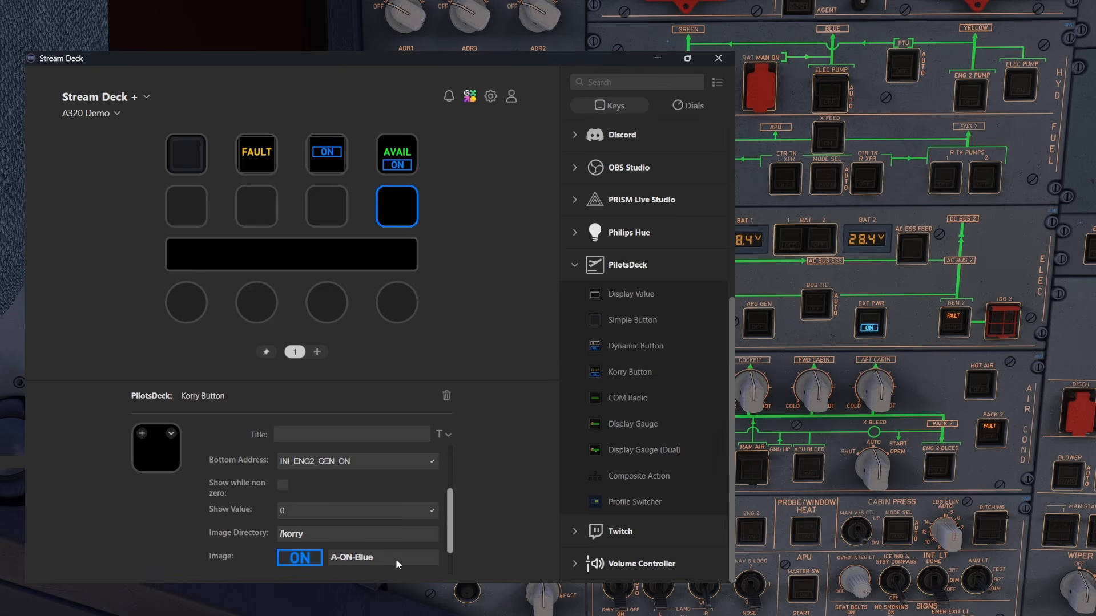
left_click(378, 559)
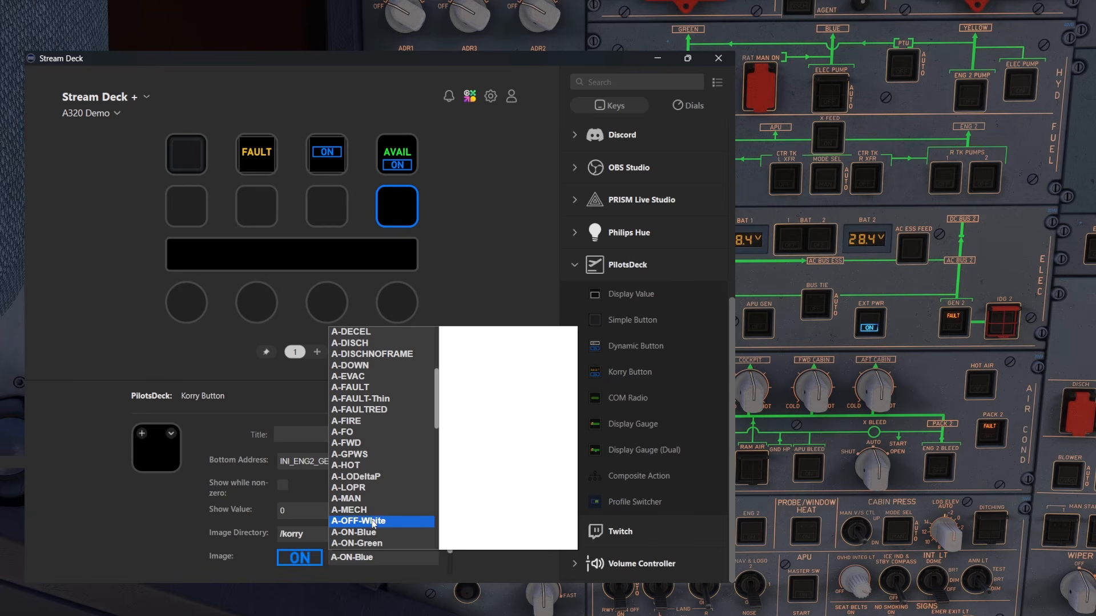
left_click(387, 521)
left_click(488, 317)
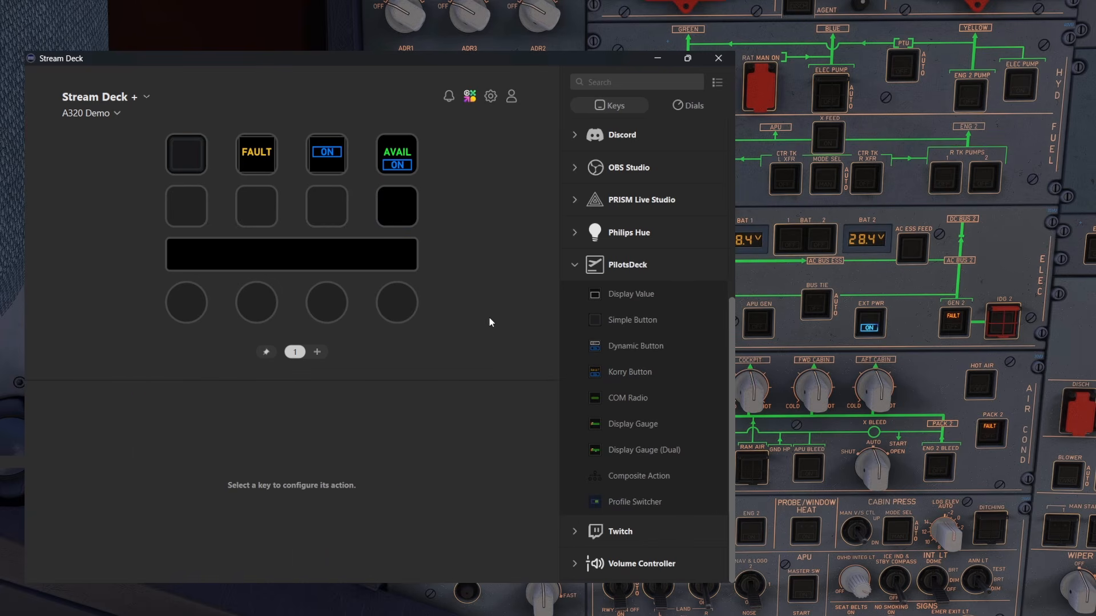
Toggle GEN 2 off and on in the simulator cockpit to test the second-row Korry Button's bottom half
left_click(952, 322)
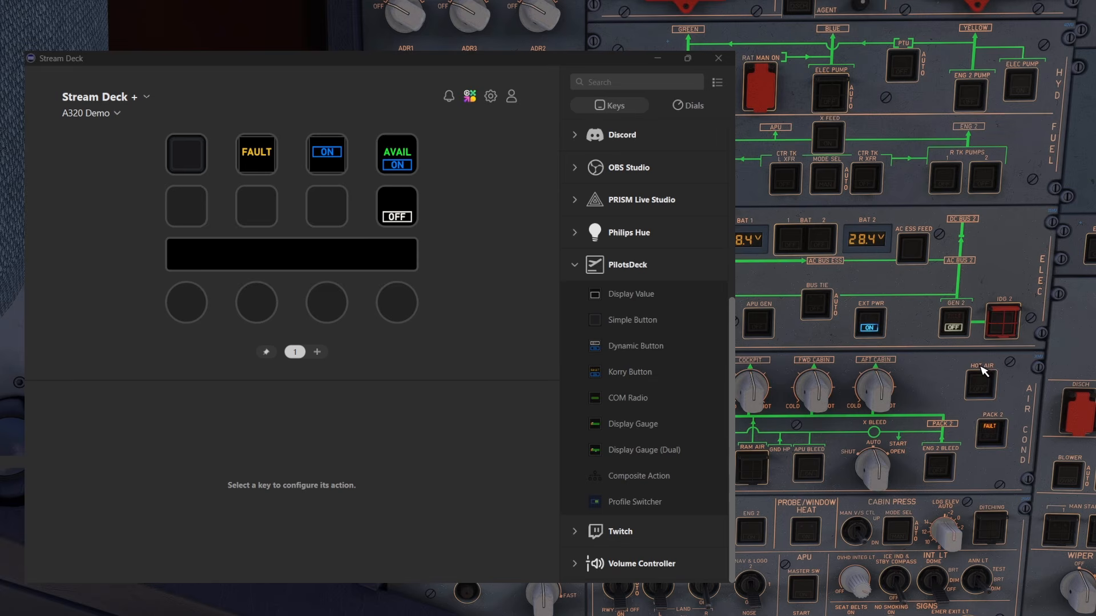
left_click(962, 328)
left_click(962, 333)
left_click(962, 335)
Reselect the second-row Korry Button, review its bottom settings, and set its Top Address to INI_ENG2_GEN_FAULT
left_click(395, 210)
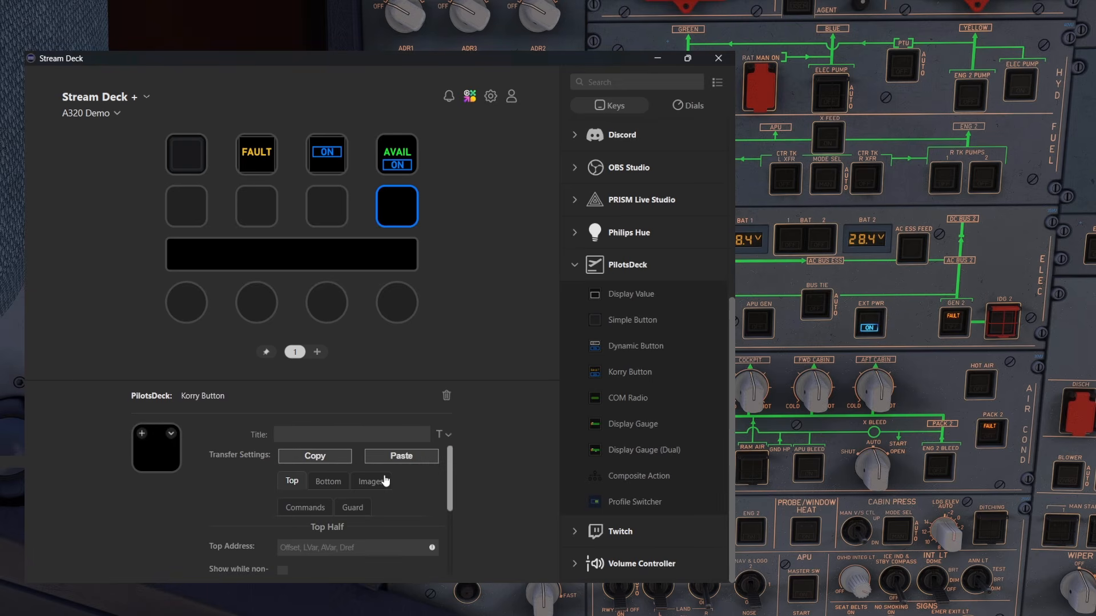
left_click(337, 481)
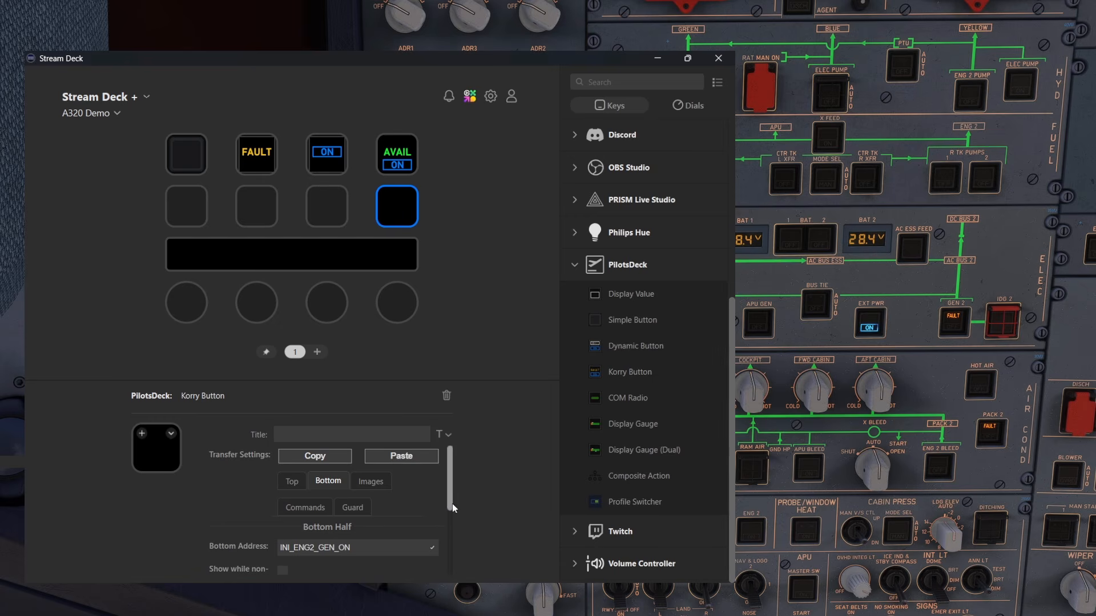
scroll(450, 505, "down", 2)
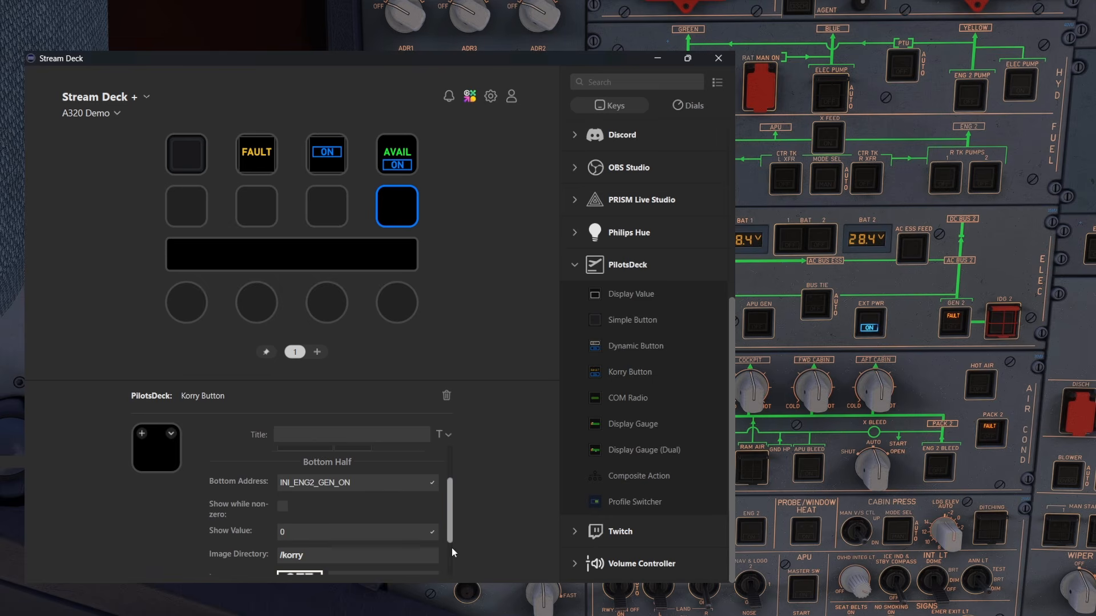
scroll(451, 547, "down", 2)
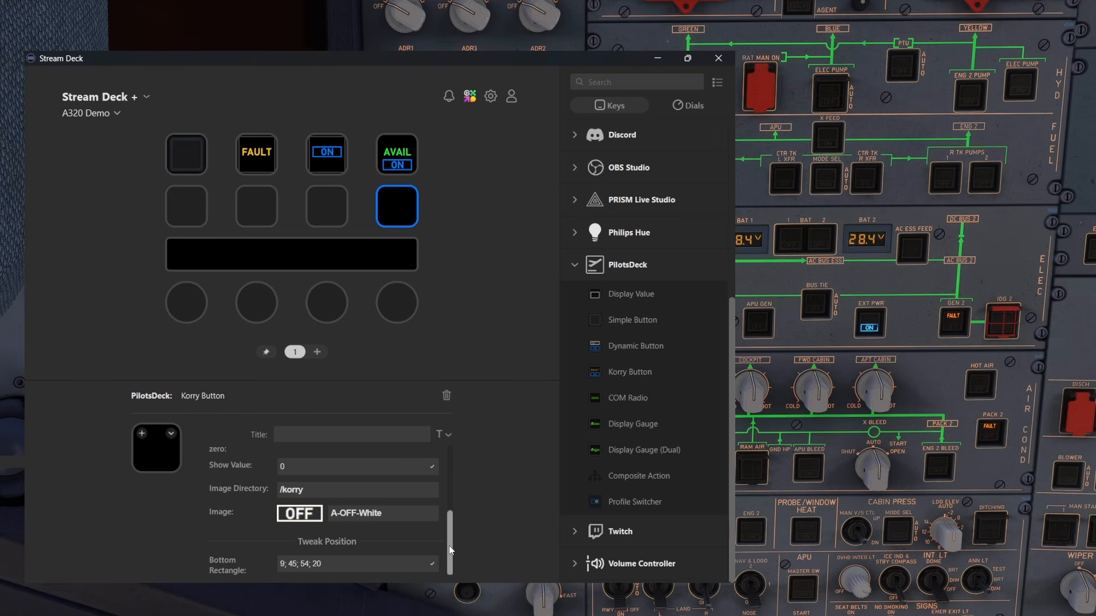
scroll(454, 513, "up", 4)
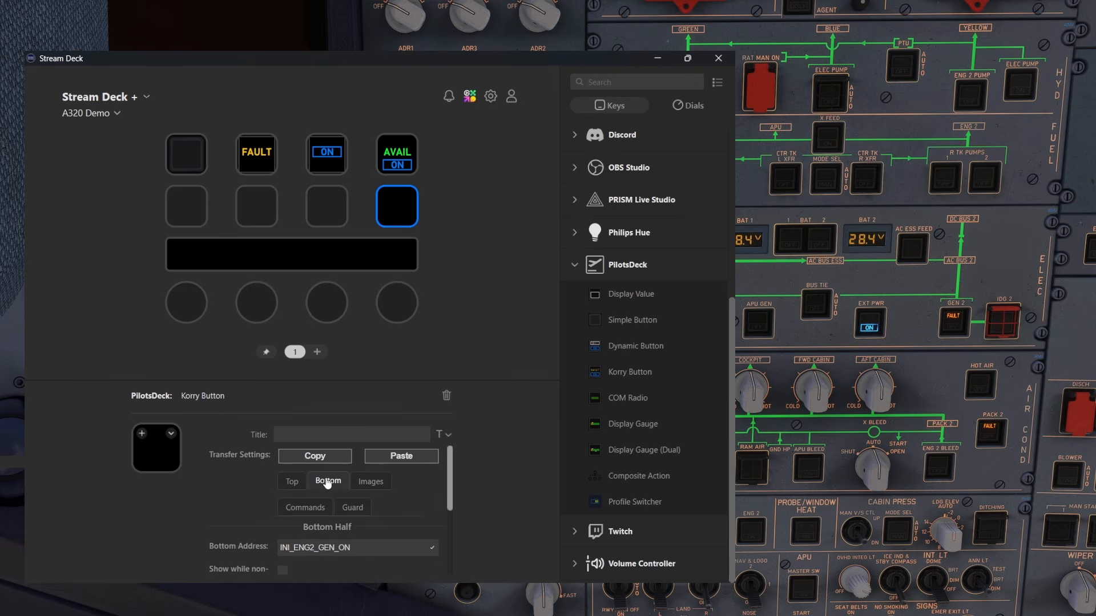
left_click(292, 481)
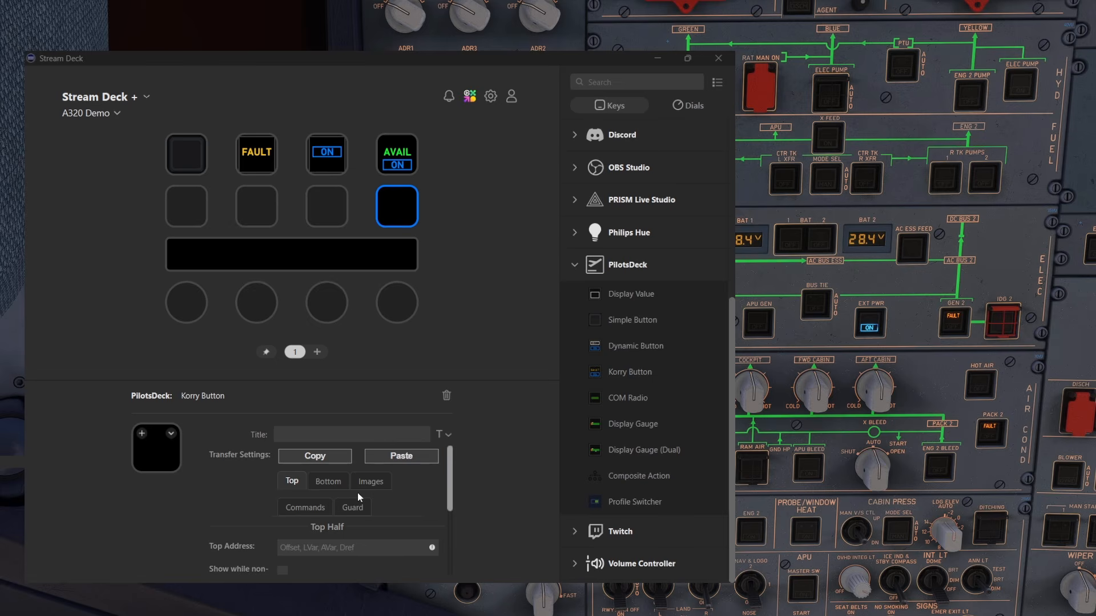
left_click(333, 547)
type("INI_ENG2_GEN_FAULT")
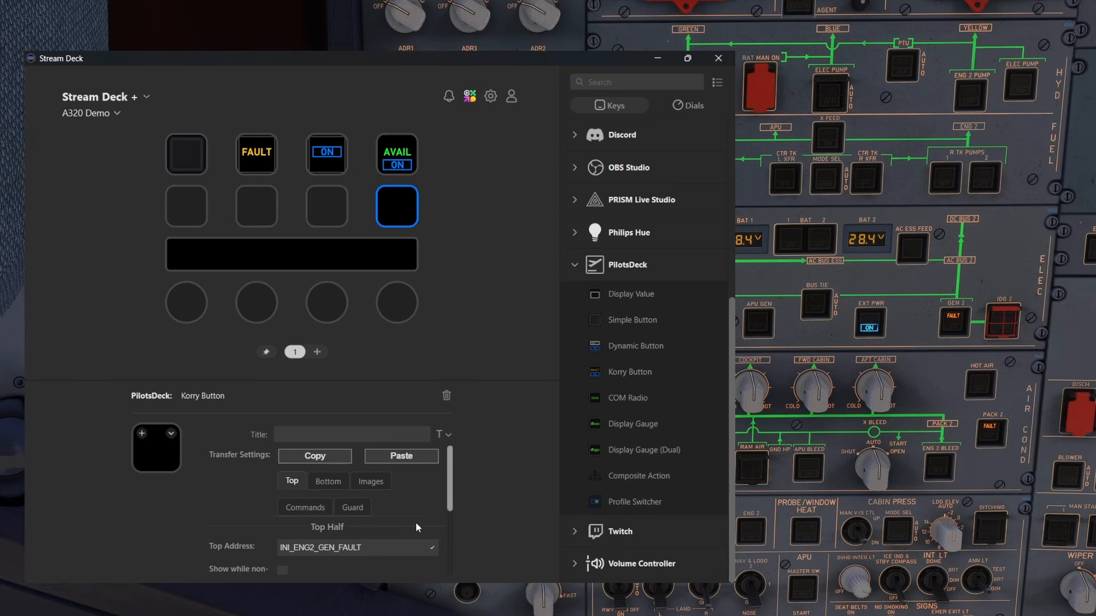
Enter 1 as the top Show Value and switch the top half to Show while non-zero instead
scroll(426, 512, "down", 3)
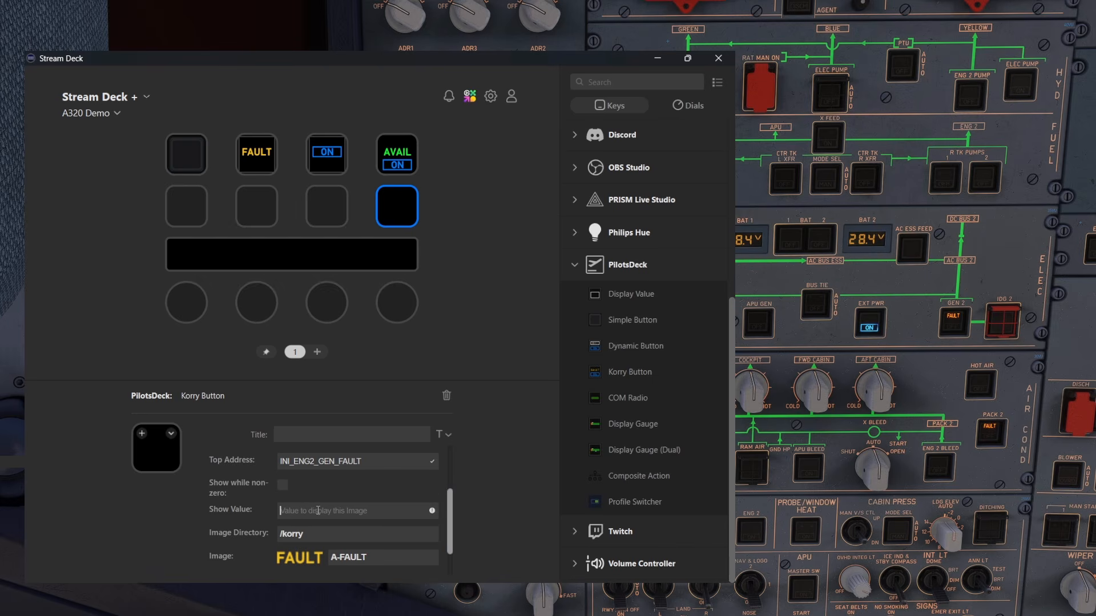
type("1")
left_click(282, 488)
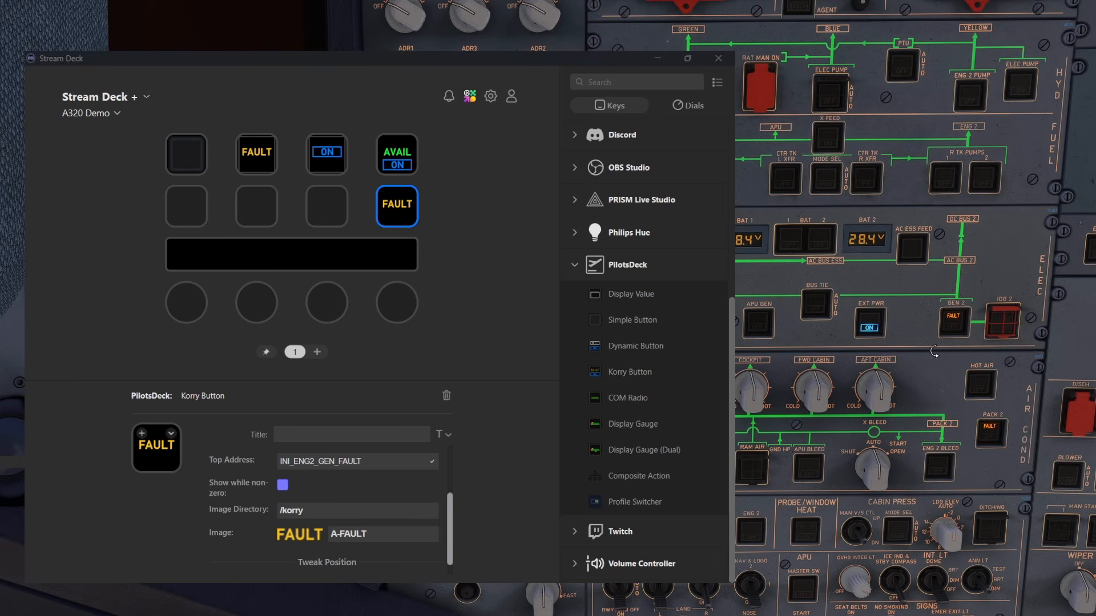
Toggle GEN 2 in the simulator cockpit to test both halves of the generator Korry Button
left_click(962, 329)
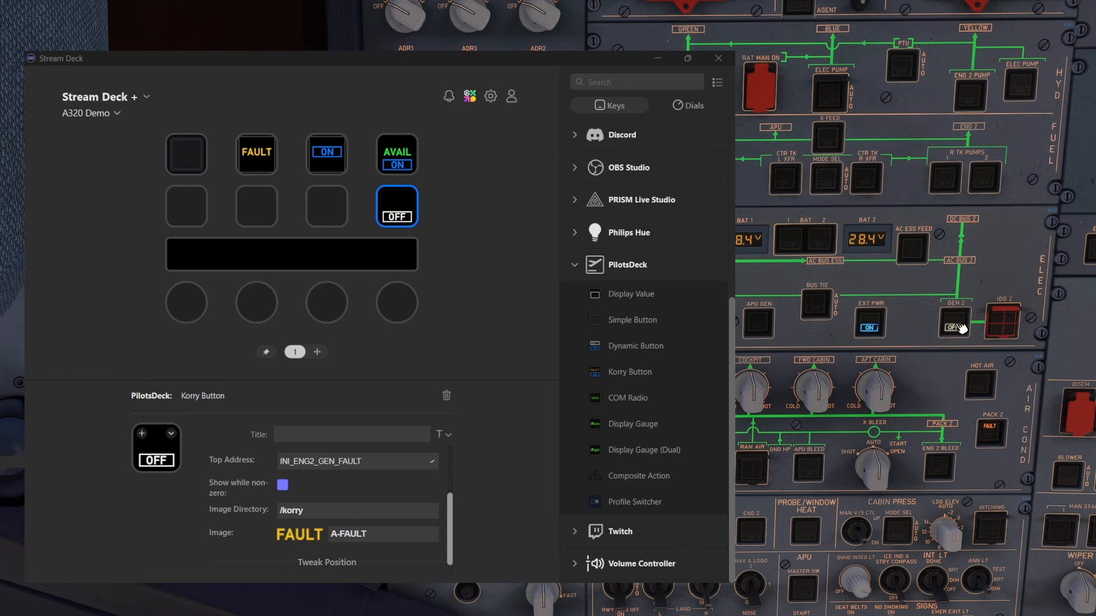
left_click(962, 328)
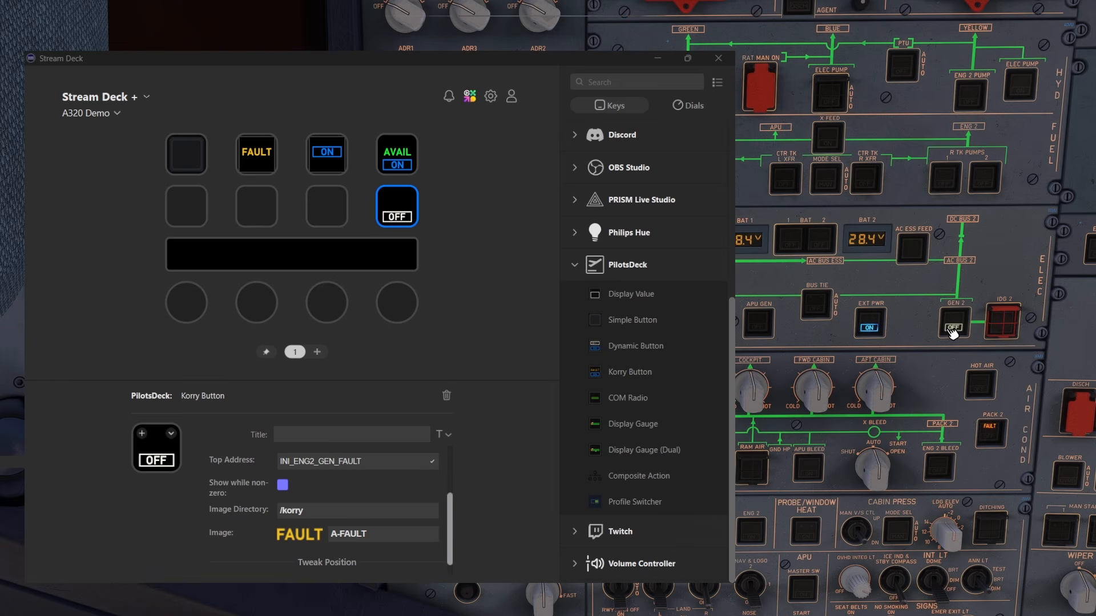